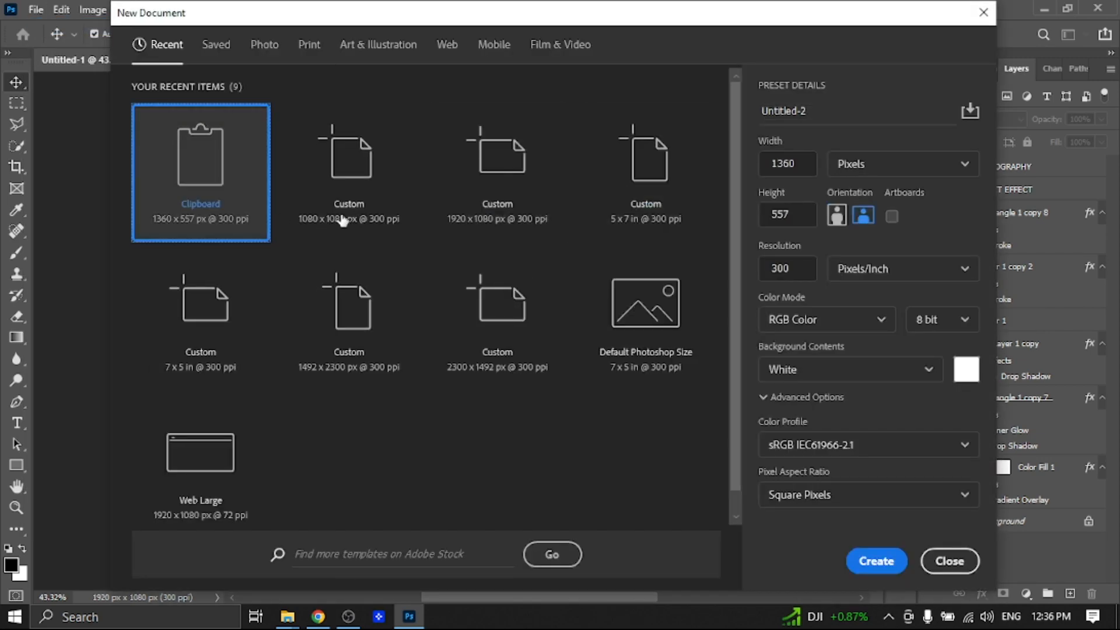
Create a new 1920 x 1080 px document at 300 ppi with a white background
click(477, 215)
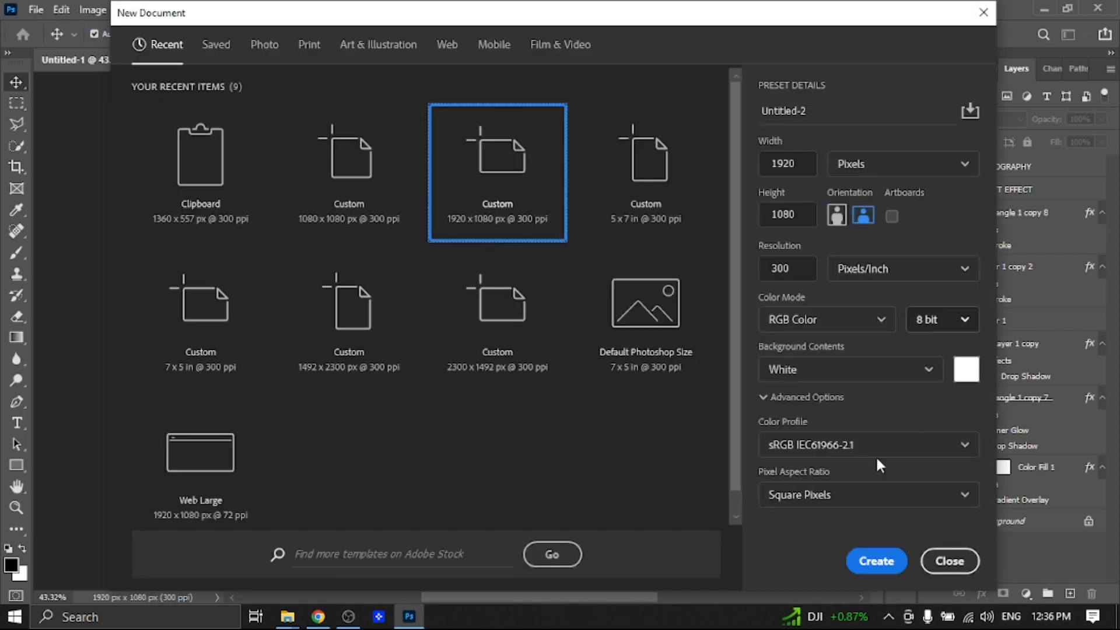
click(877, 561)
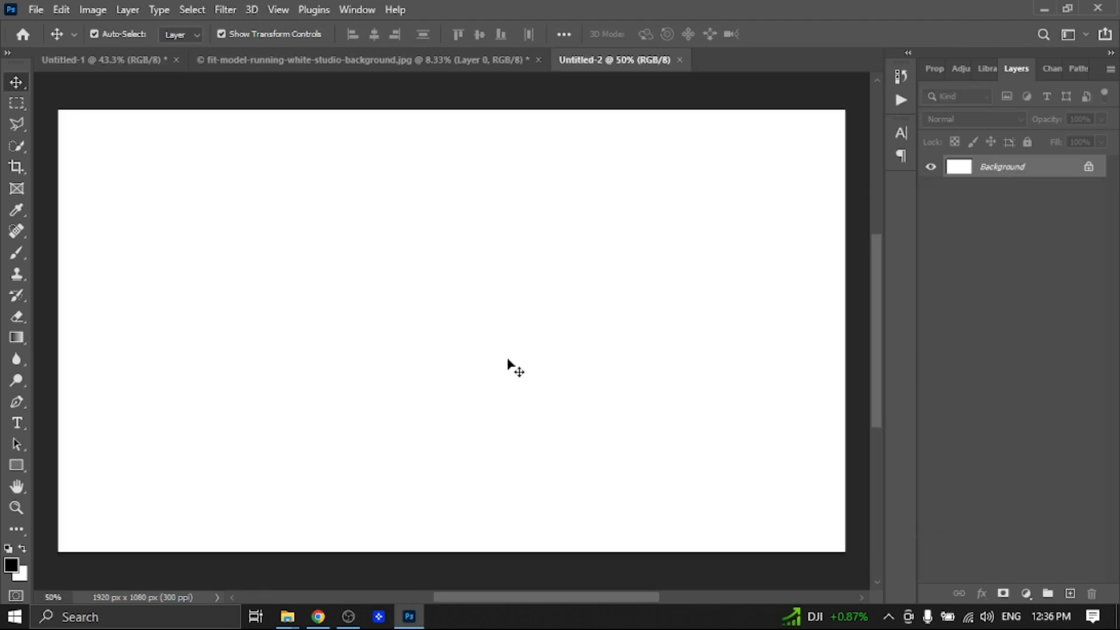
scroll(508, 362, down, 2)
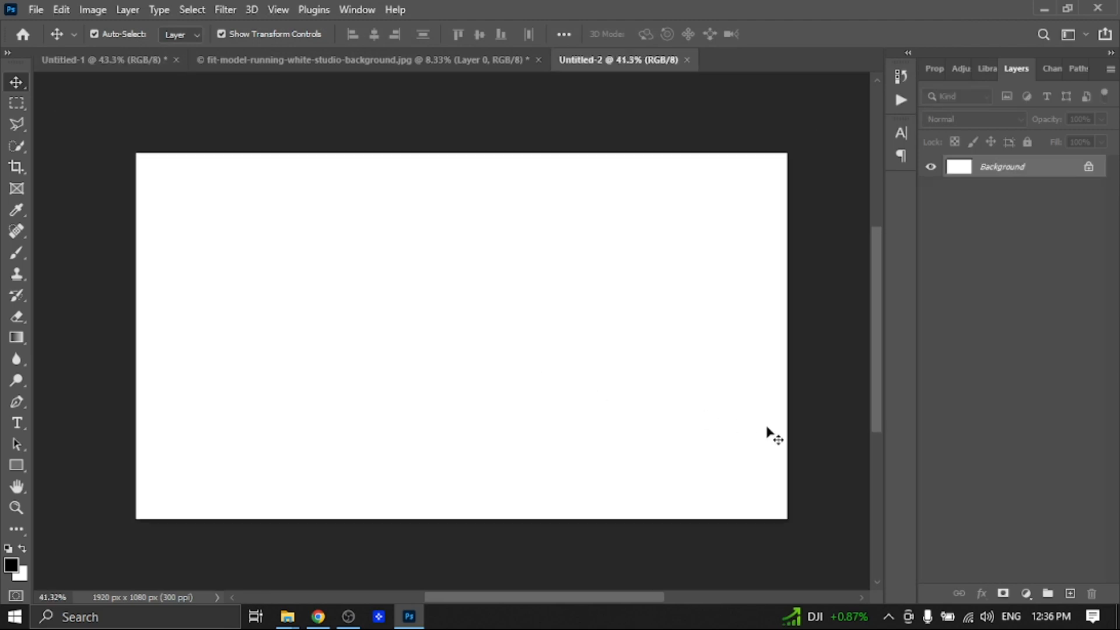
Add a gradient fill layer above the background using the Foreground to Background preset
click(1026, 595)
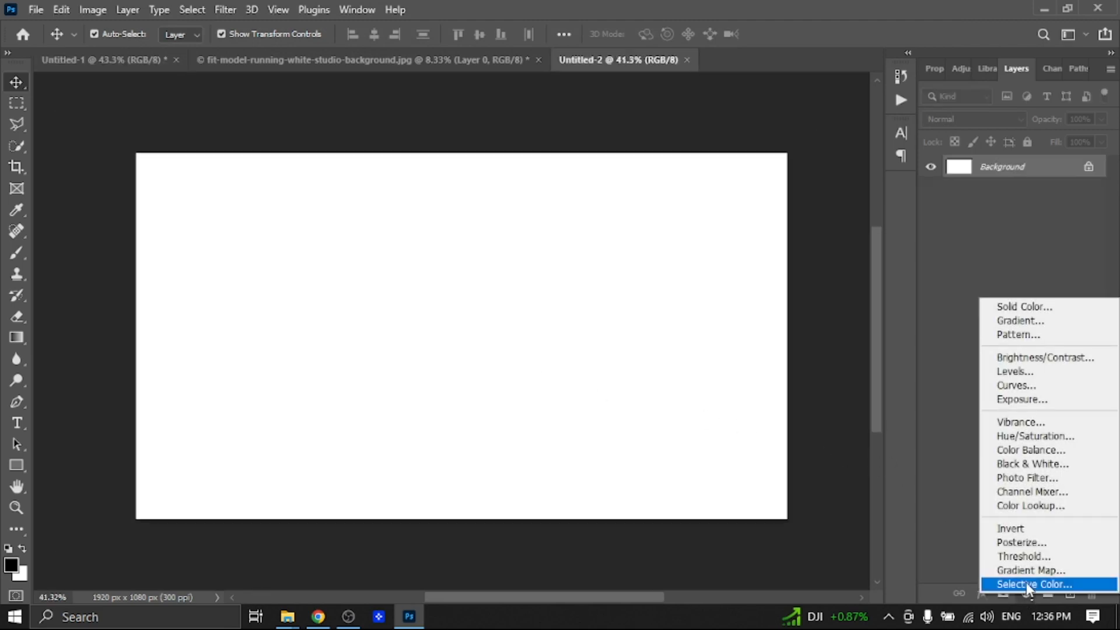
click(1000, 319)
click(625, 138)
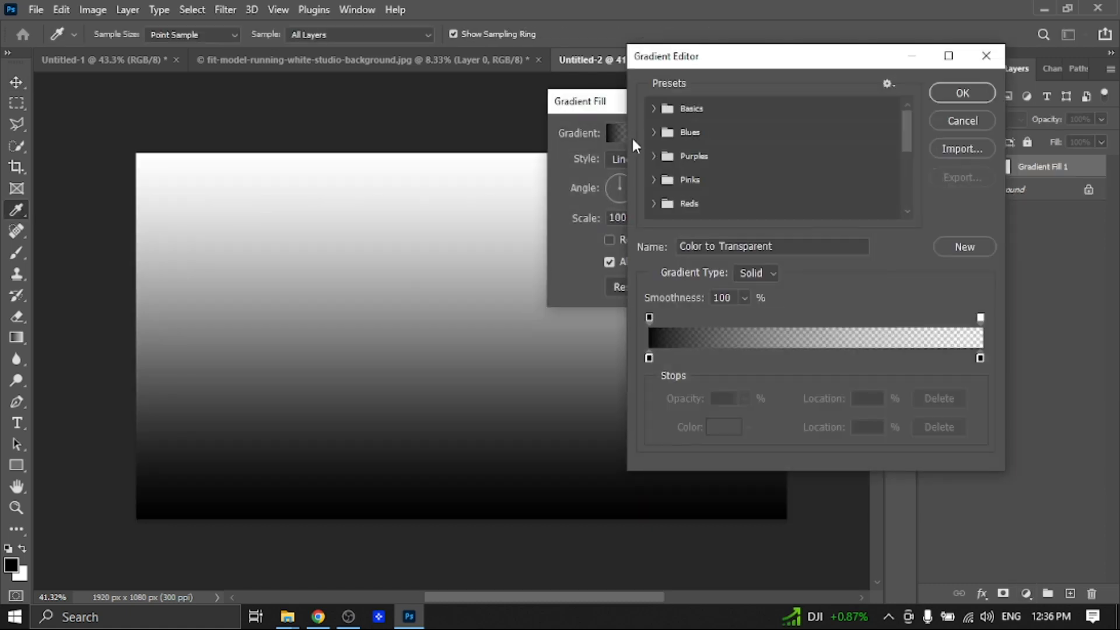
click(670, 136)
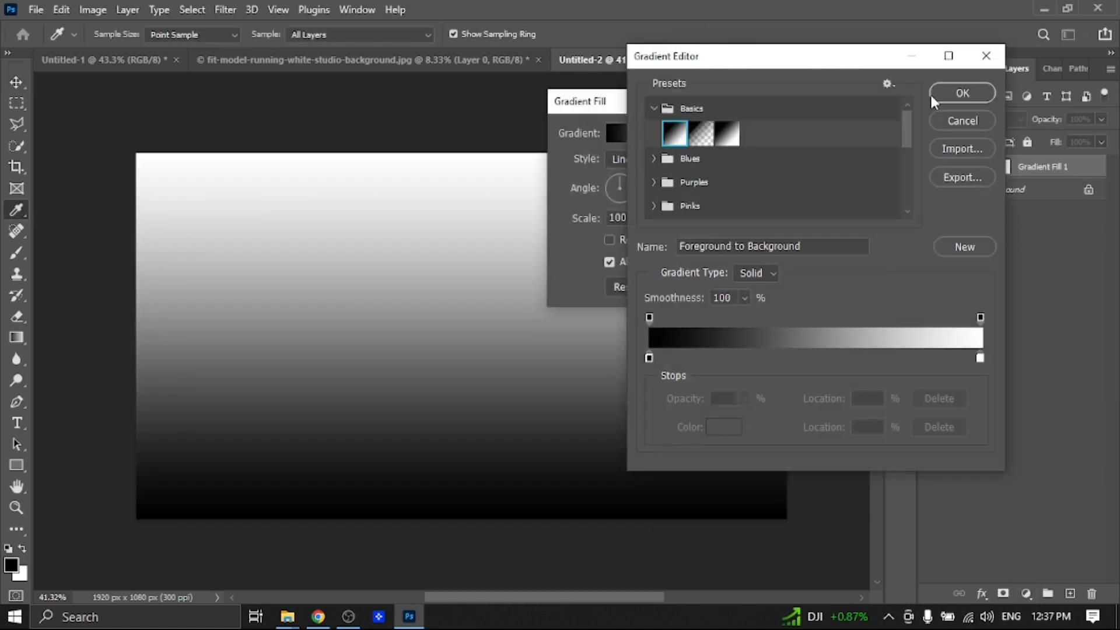
Recolour the gradient's stops to yellow-orange at the start and orange ff9d02 at the end
double_click(649, 358)
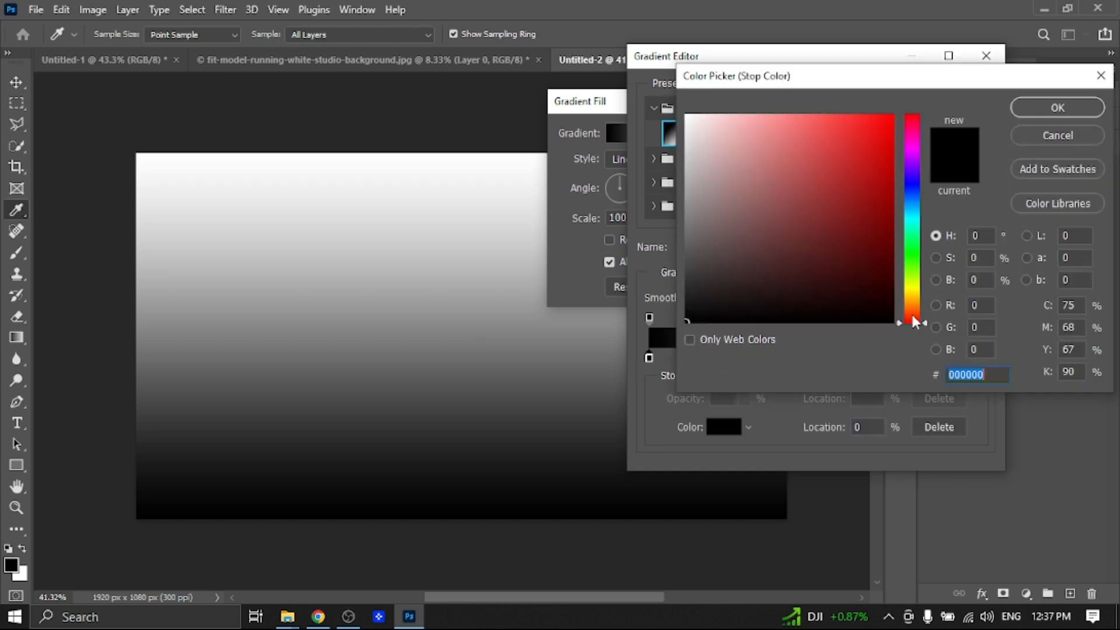
drag(915, 321, 913, 302)
click(890, 116)
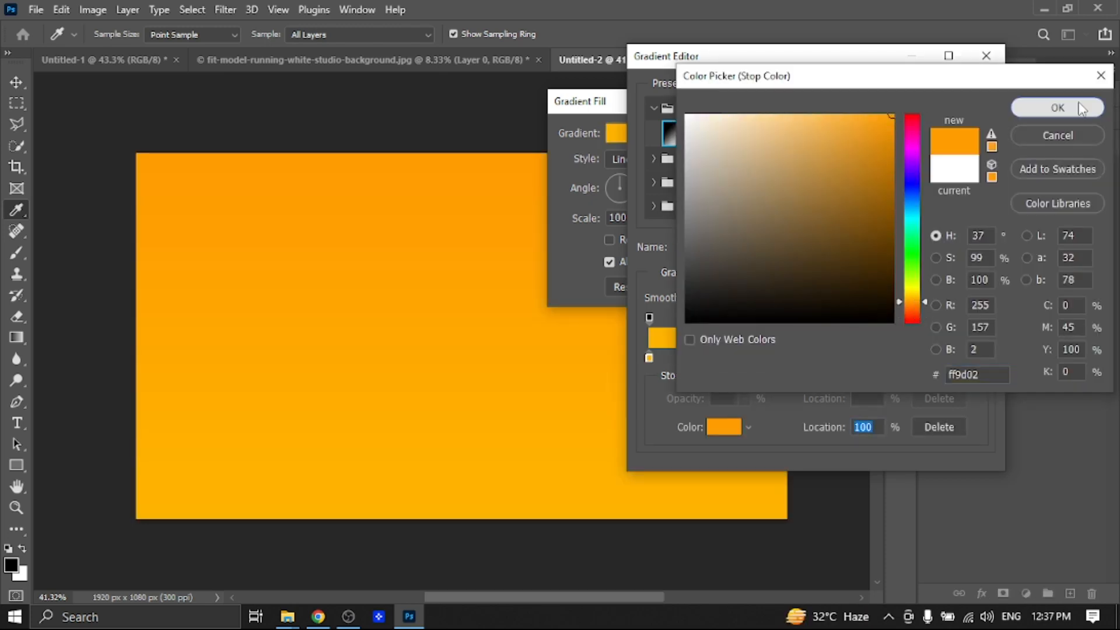
click(1078, 106)
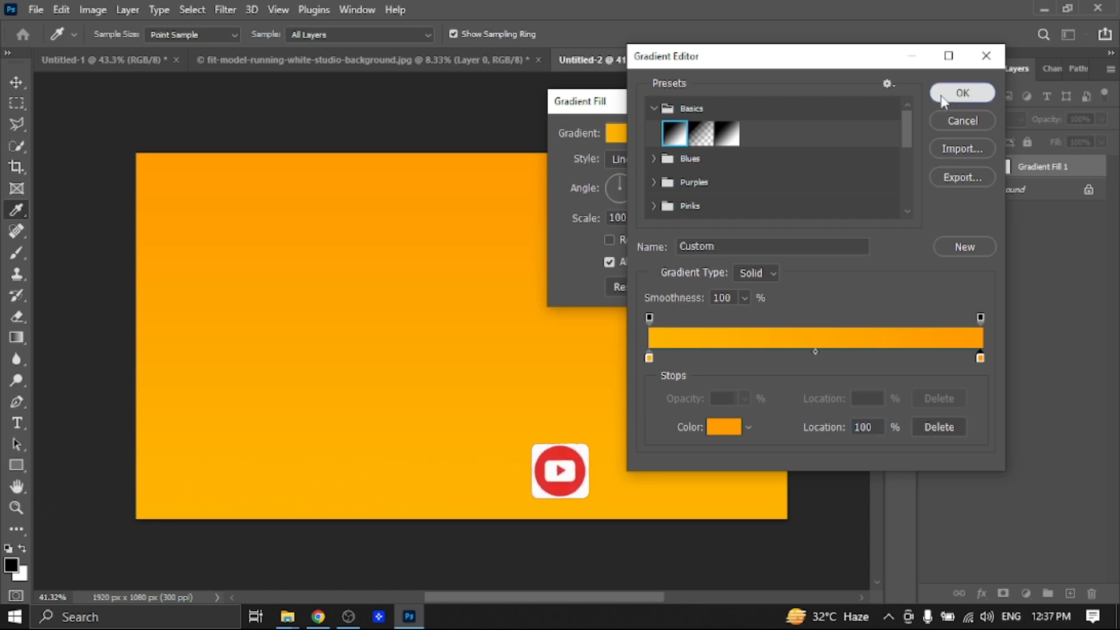
click(943, 101)
Set the gradient fill to the Radial style at 136% scale, leaving Reverse off
click(635, 159)
click(635, 188)
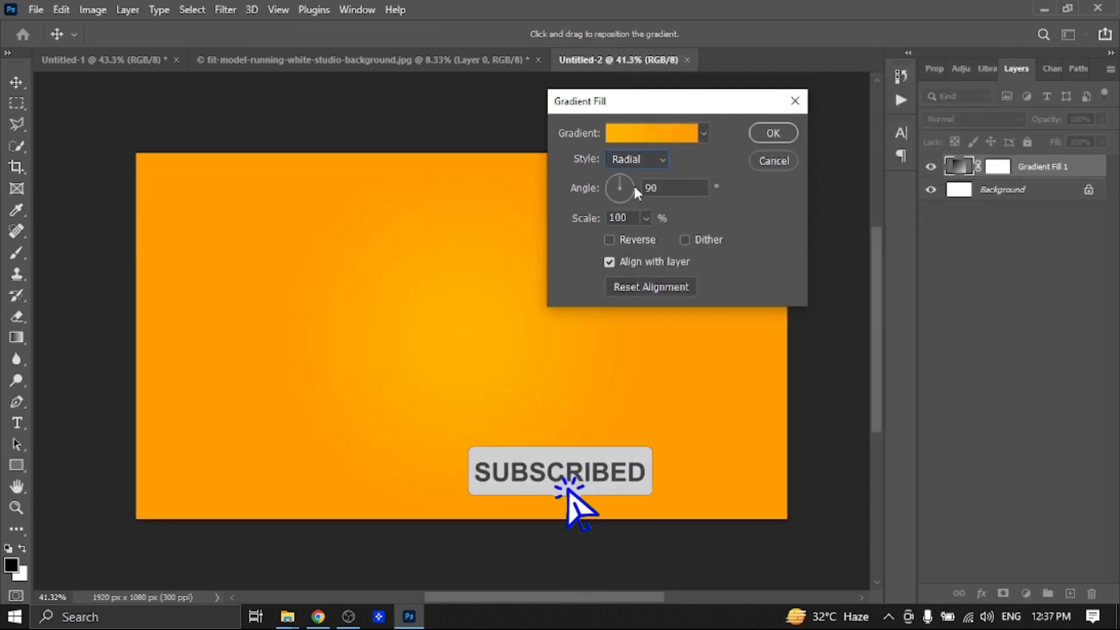
click(613, 220)
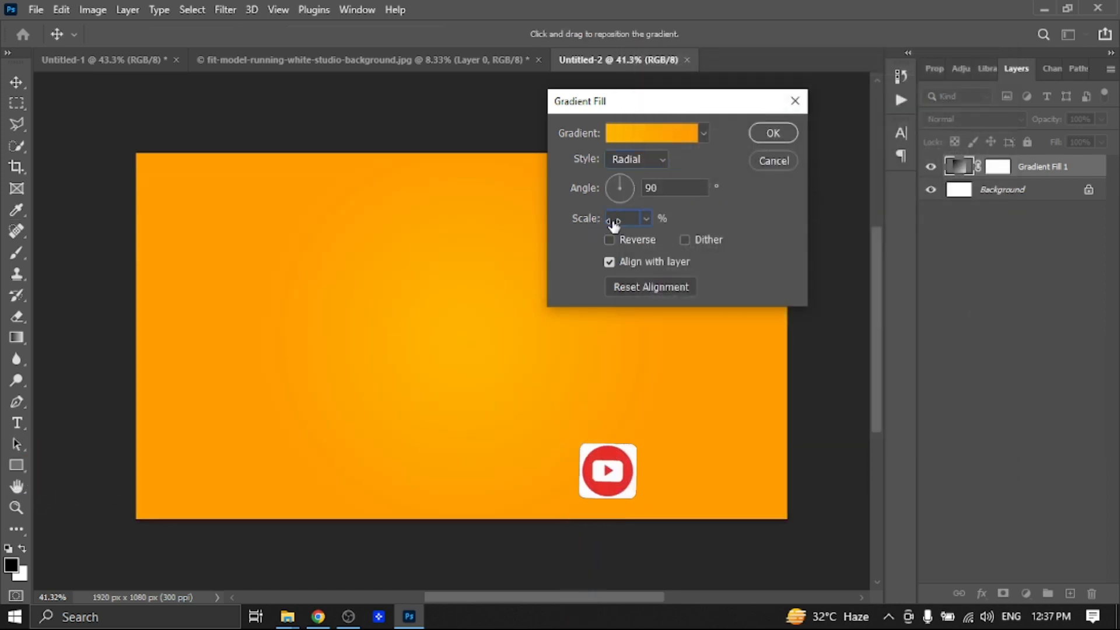
text(128)
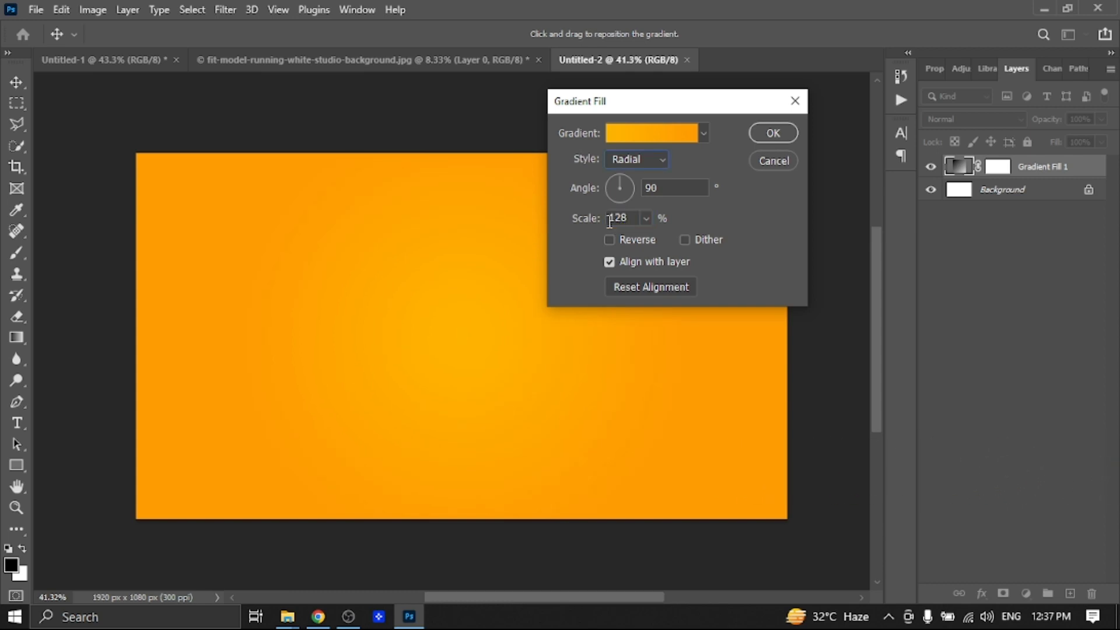
drag(601, 221, 604, 223)
click(609, 239)
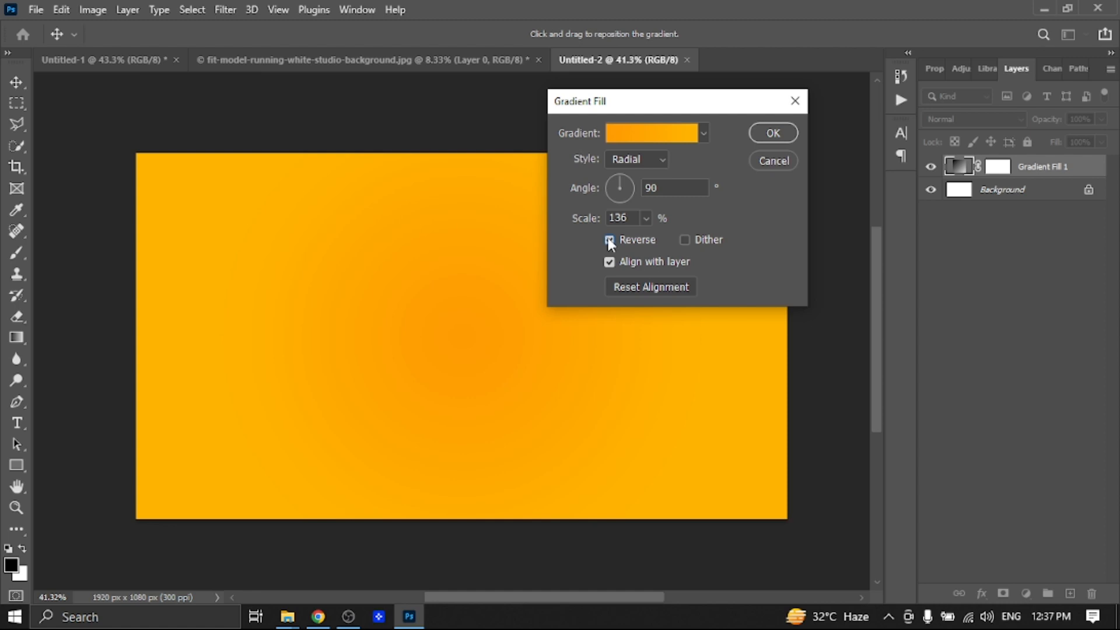
click(609, 240)
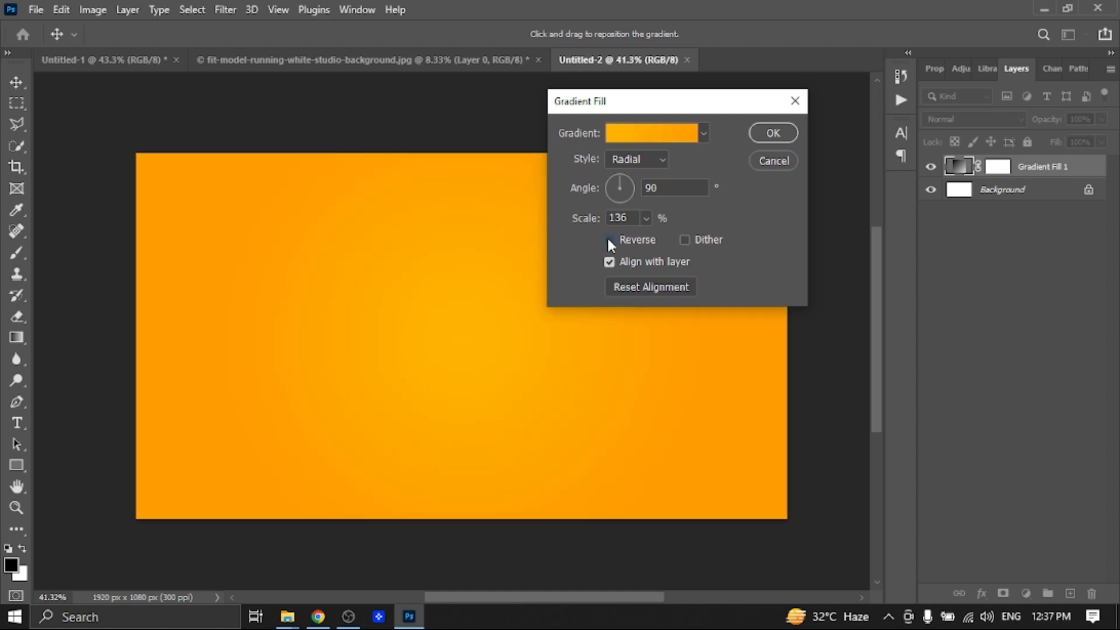
Lighten the gradient's starting colour stop to ffd05e
click(664, 134)
click(649, 359)
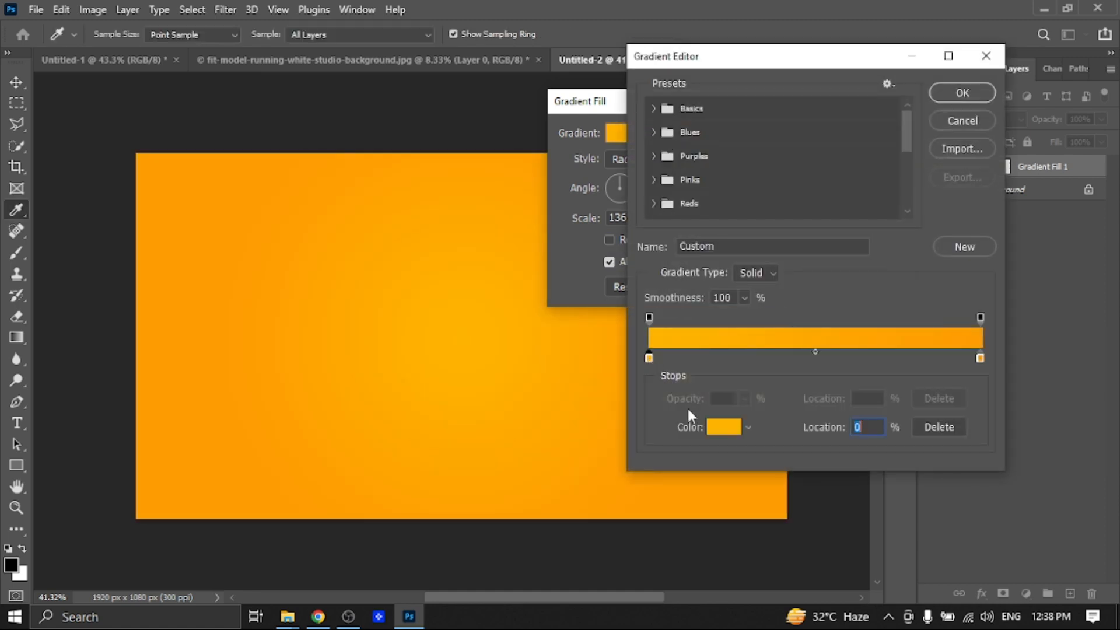
click(717, 428)
mouse_move(863, 113)
mouse_down()
mouse_move(799, 118)
mouse_move(821, 128)
mouse_move(817, 114)
mouse_up()
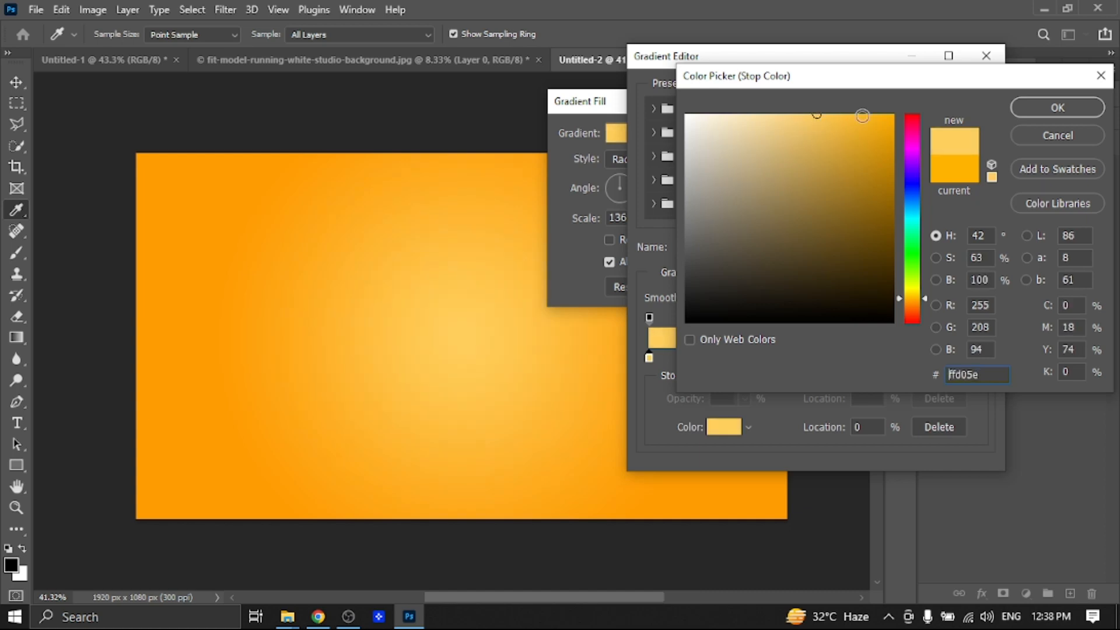
click(1056, 108)
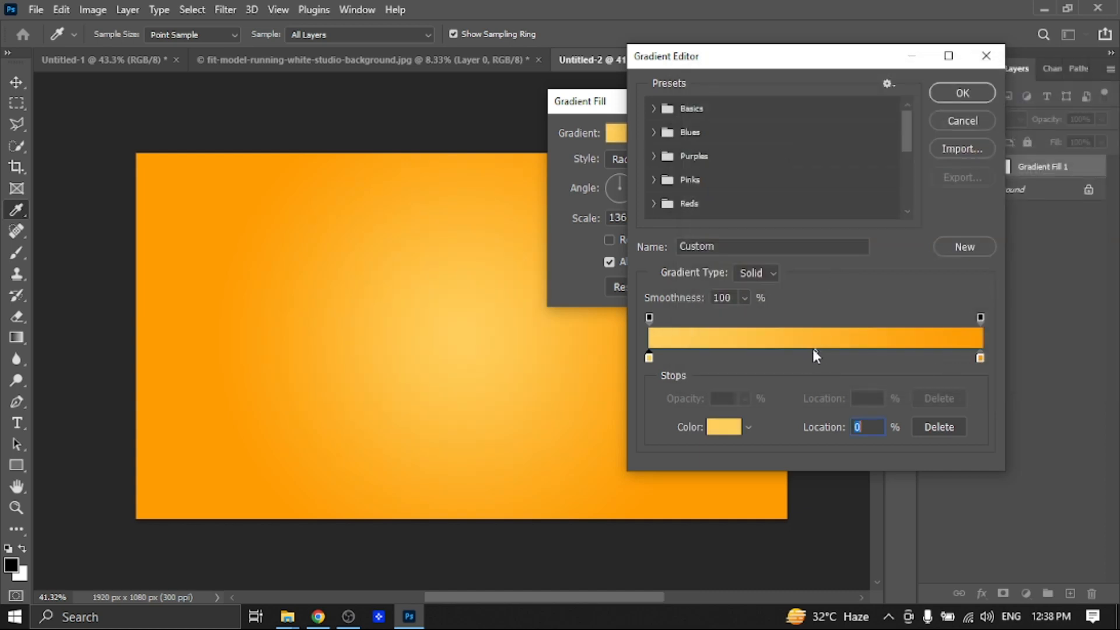
Shift the gradient's colour midpoint slightly toward the orange end and position the glow slightly above the canvas centre
click(815, 352)
mouse_move(815, 352)
mouse_down()
mouse_move(858, 352)
mouse_move(835, 348)
mouse_up()
click(951, 95)
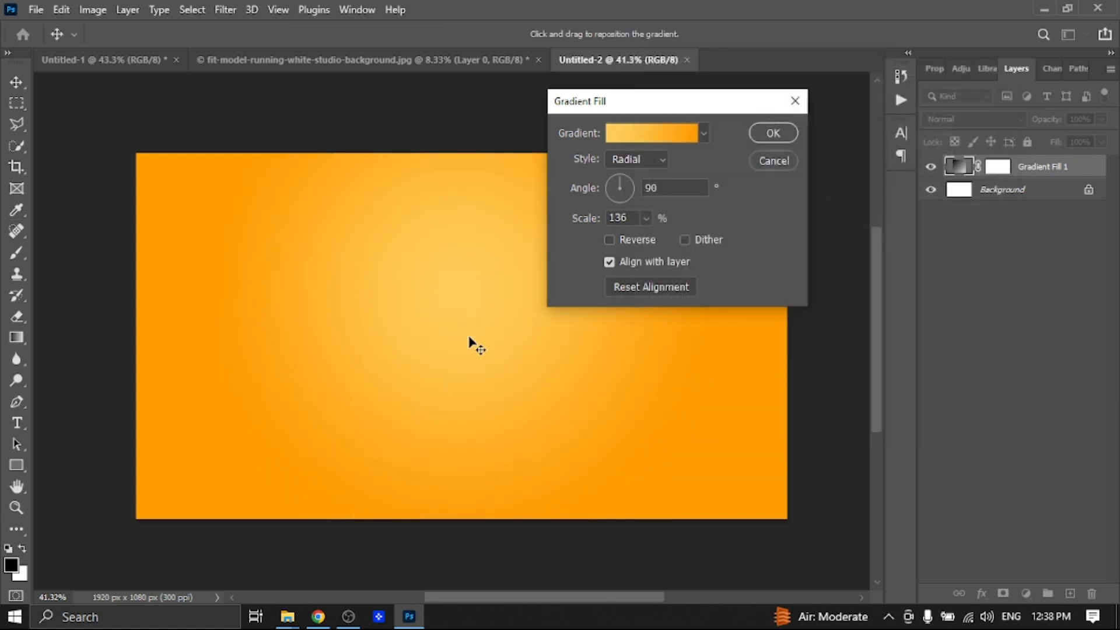
drag(467, 341, 480, 355)
click(771, 134)
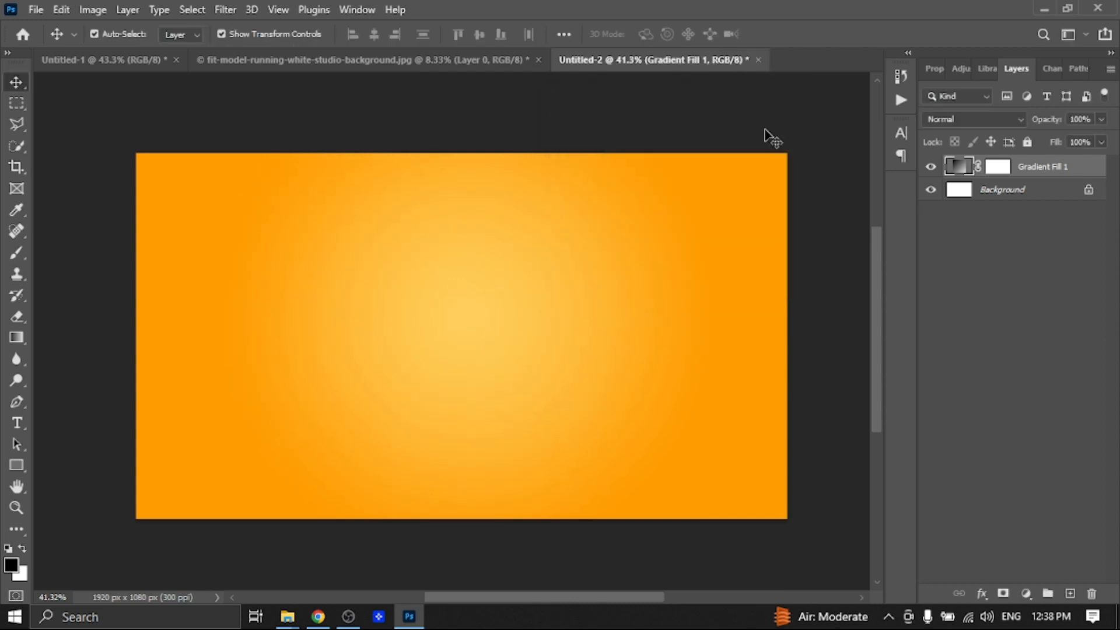
Set up the Horizontal Type tool with the Impact font
click(18, 428)
click(143, 423)
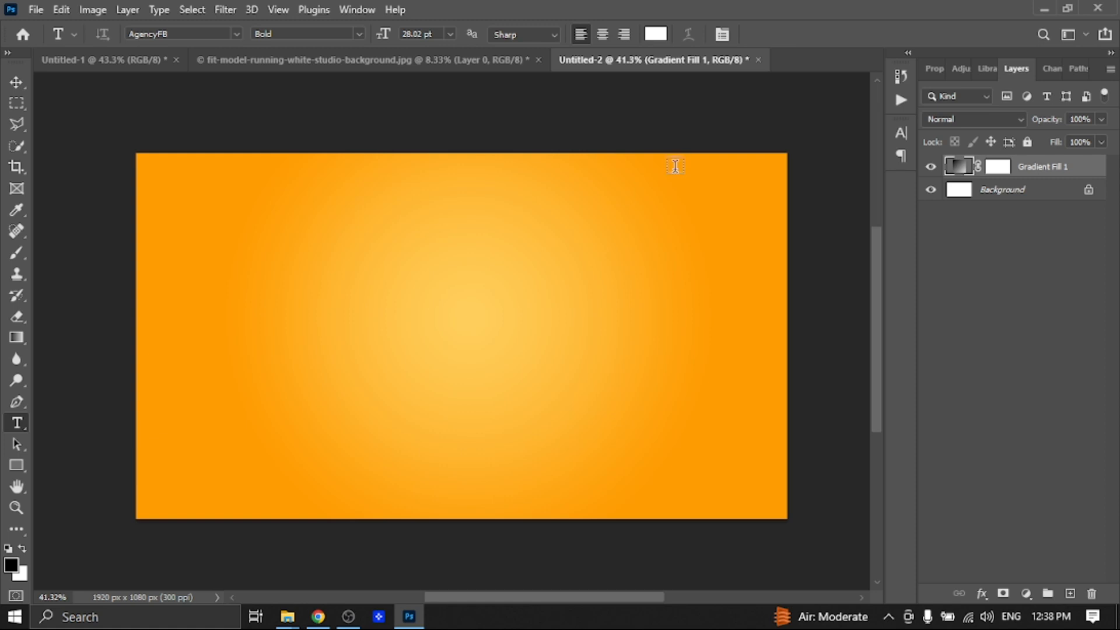
click(904, 132)
click(800, 155)
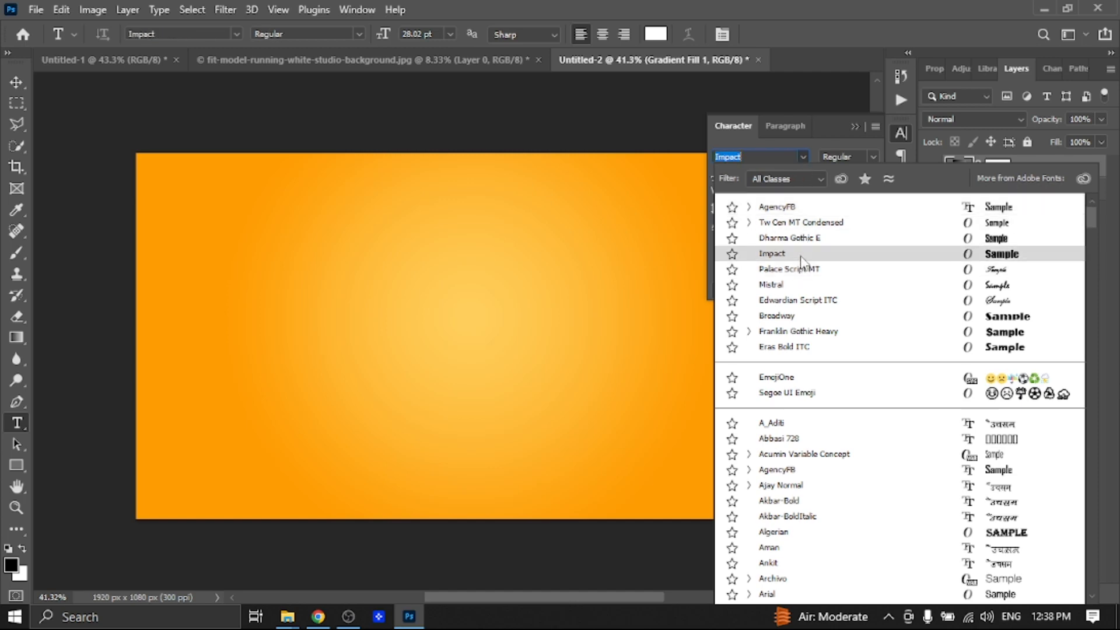
click(800, 254)
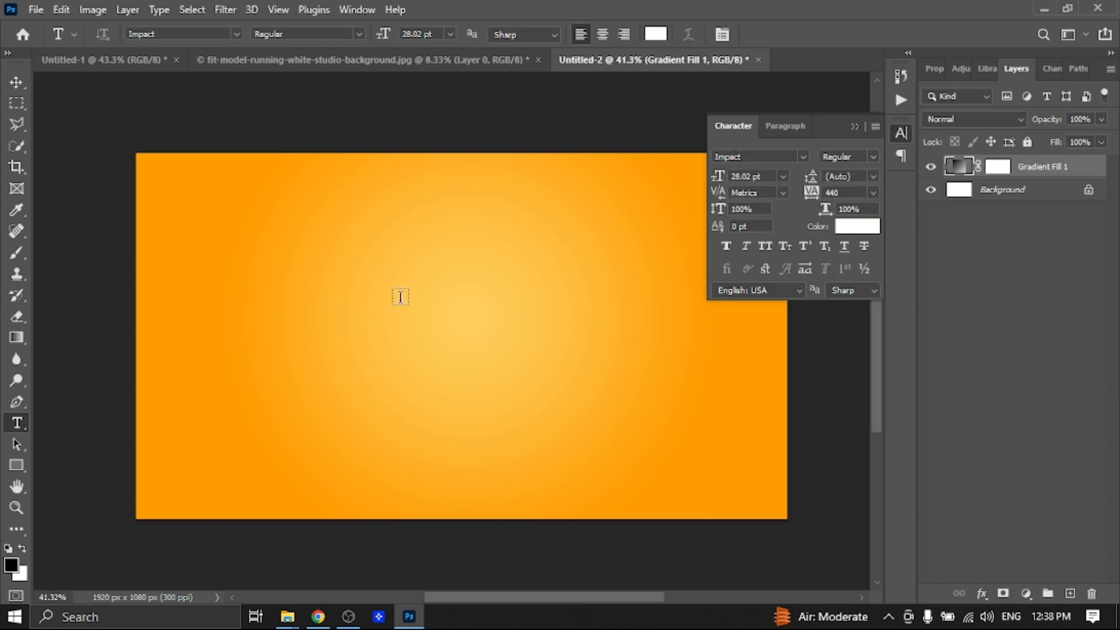
Add the white text STUDIO on the canvas and set its tracking to 0
click(262, 286)
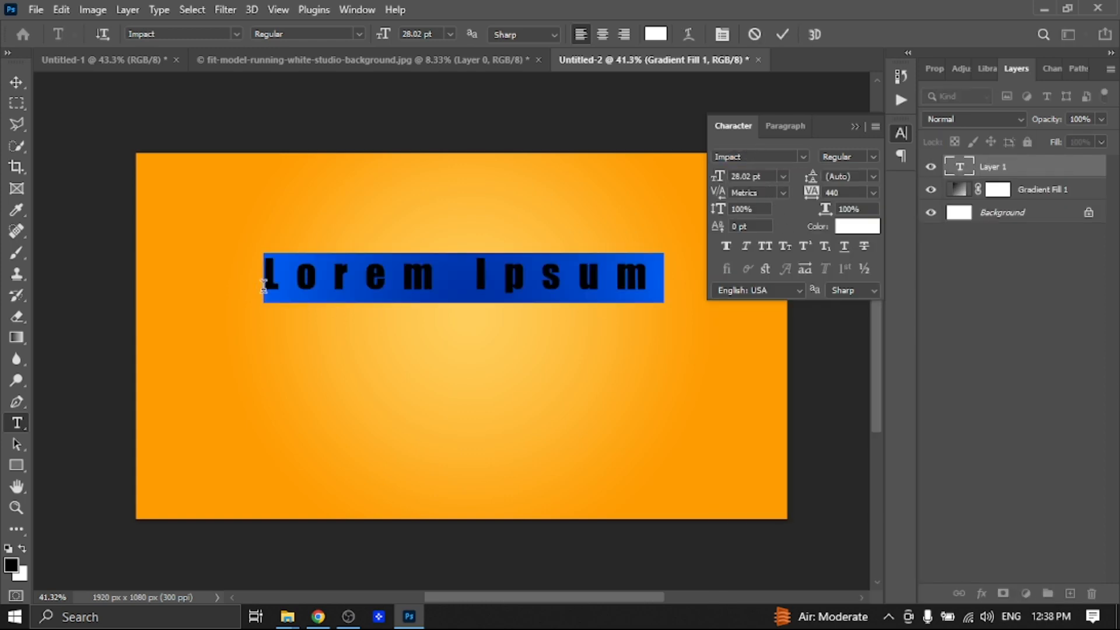
text(S)
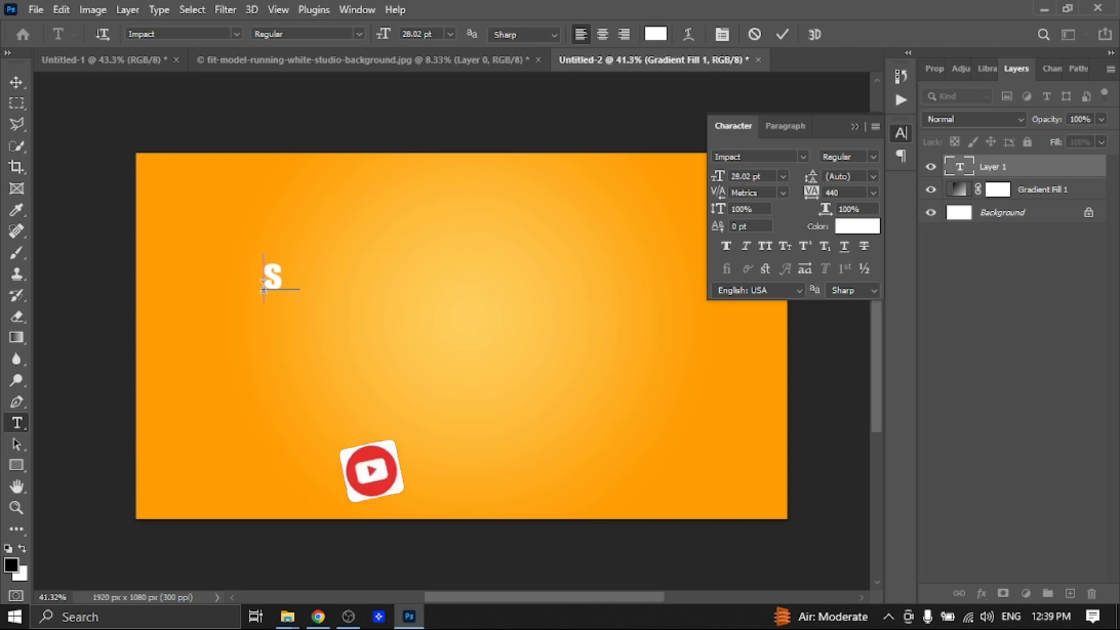
text(T)
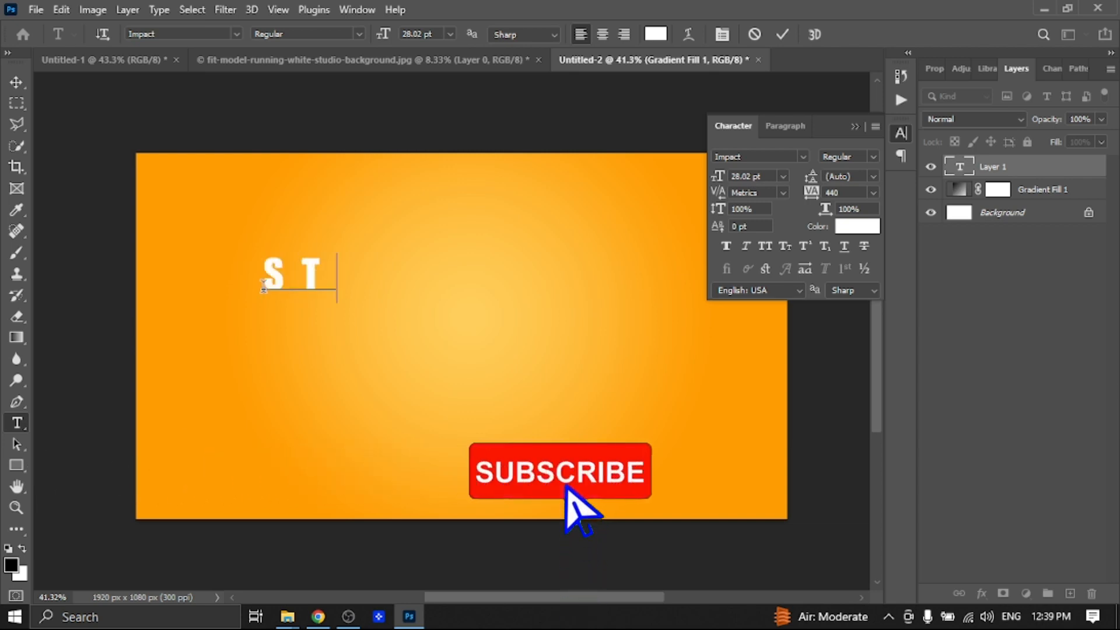
text(UDIO)
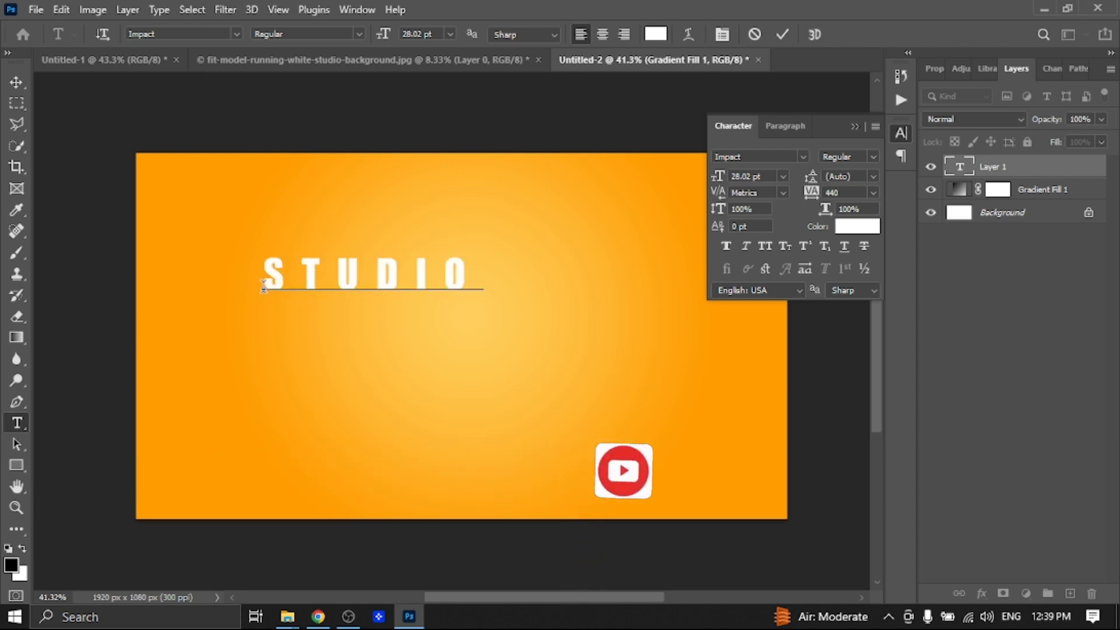
click(778, 36)
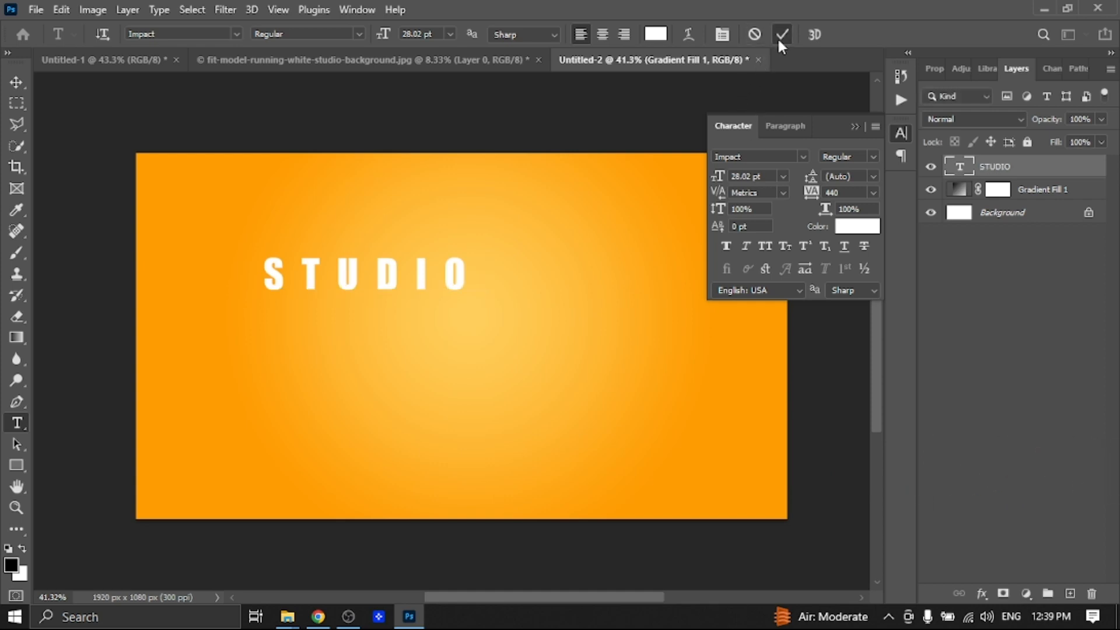
click(873, 192)
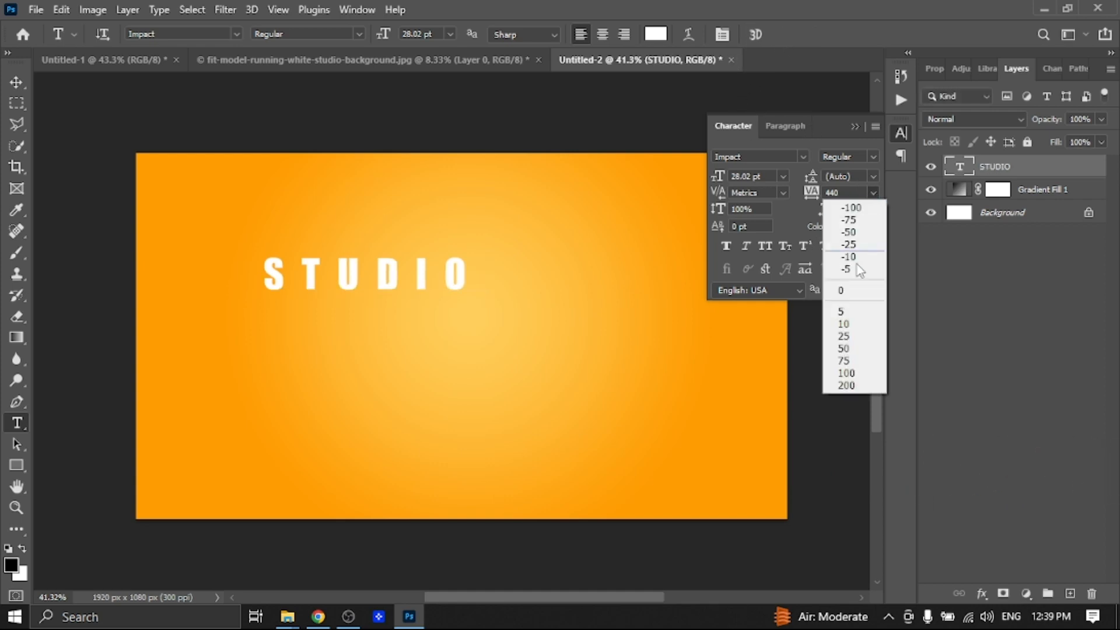
click(851, 292)
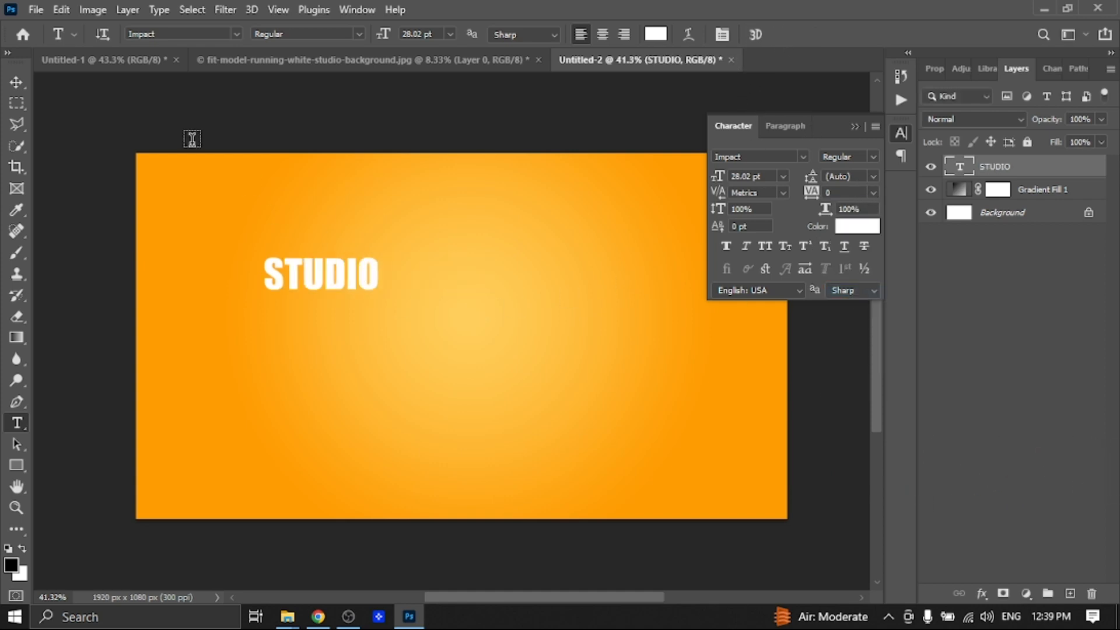
Scale the STUDIO text up to about 434% and centre it horizontally on the canvas
click(15, 87)
drag(376, 289, 675, 530)
drag(539, 398, 505, 384)
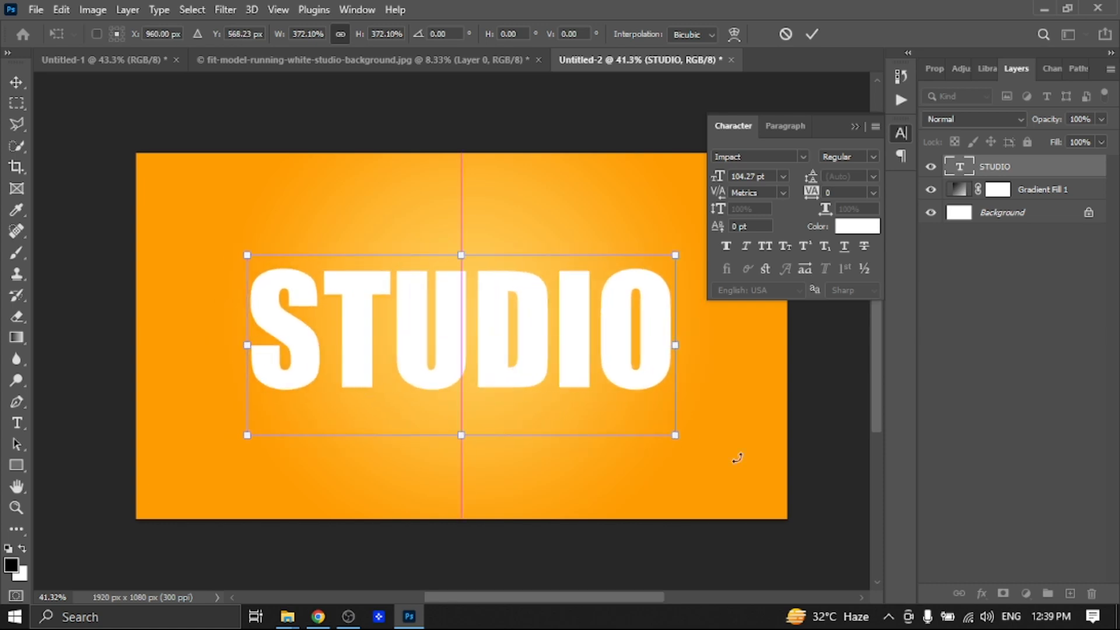
drag(675, 434, 745, 482)
drag(579, 394, 540, 360)
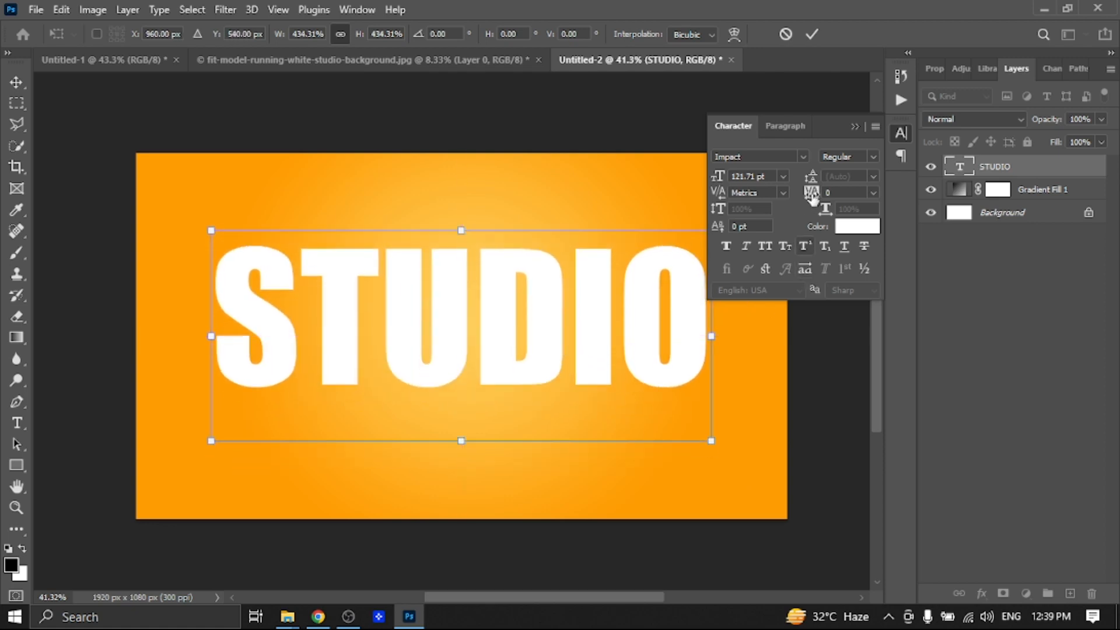
click(812, 35)
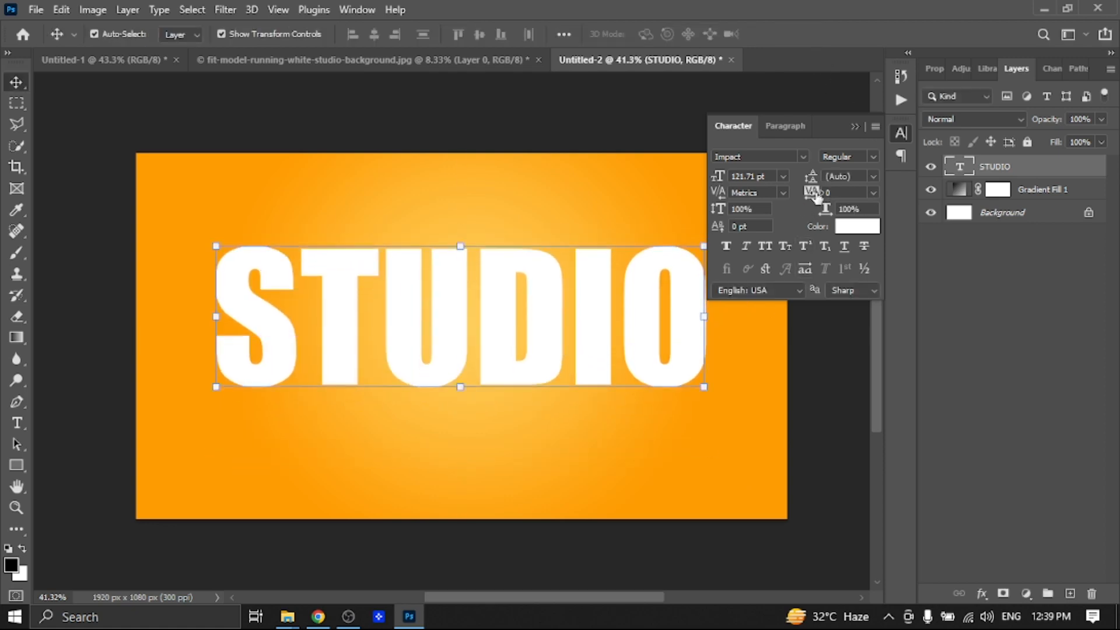
Tighten the STUDIO text's tracking to -20 and move it back to the centre of the canvas
drag(815, 196, 814, 196)
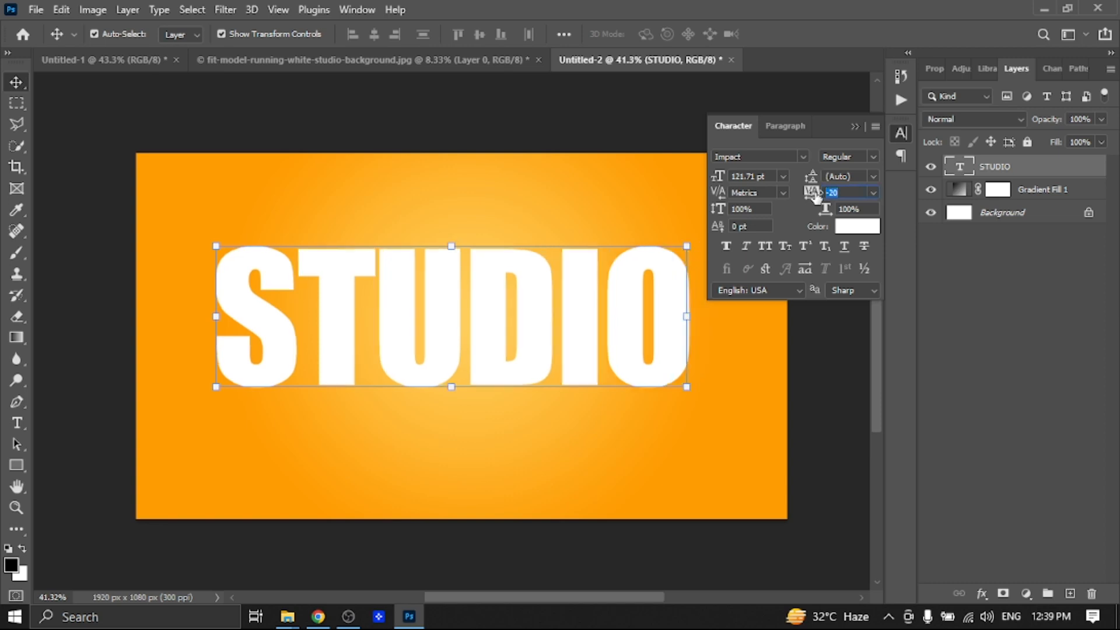
click(835, 369)
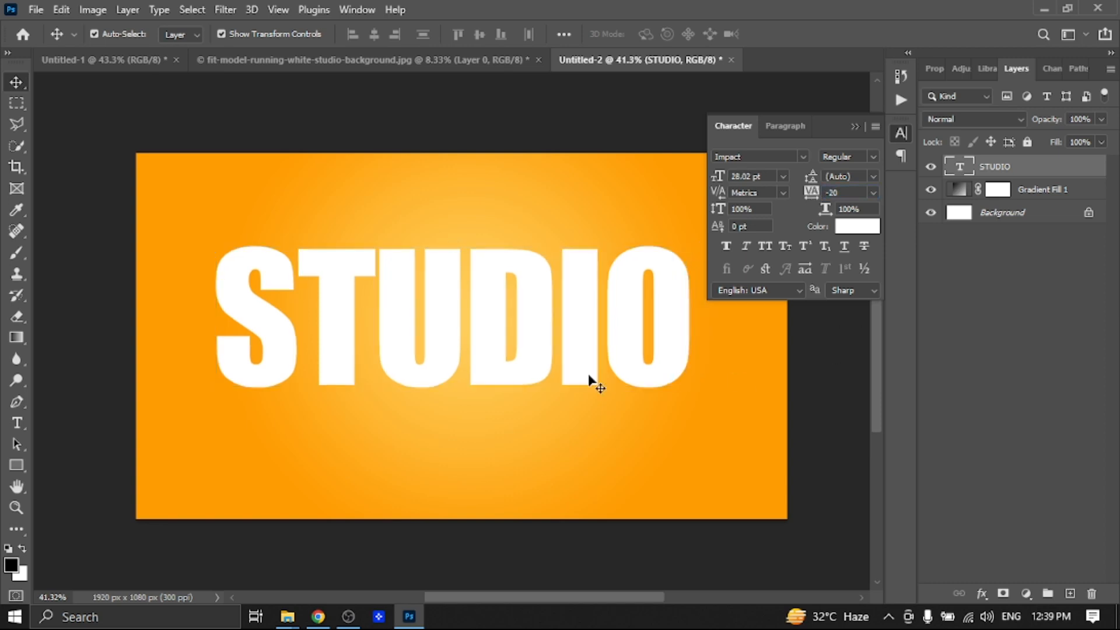
drag(497, 356, 508, 377)
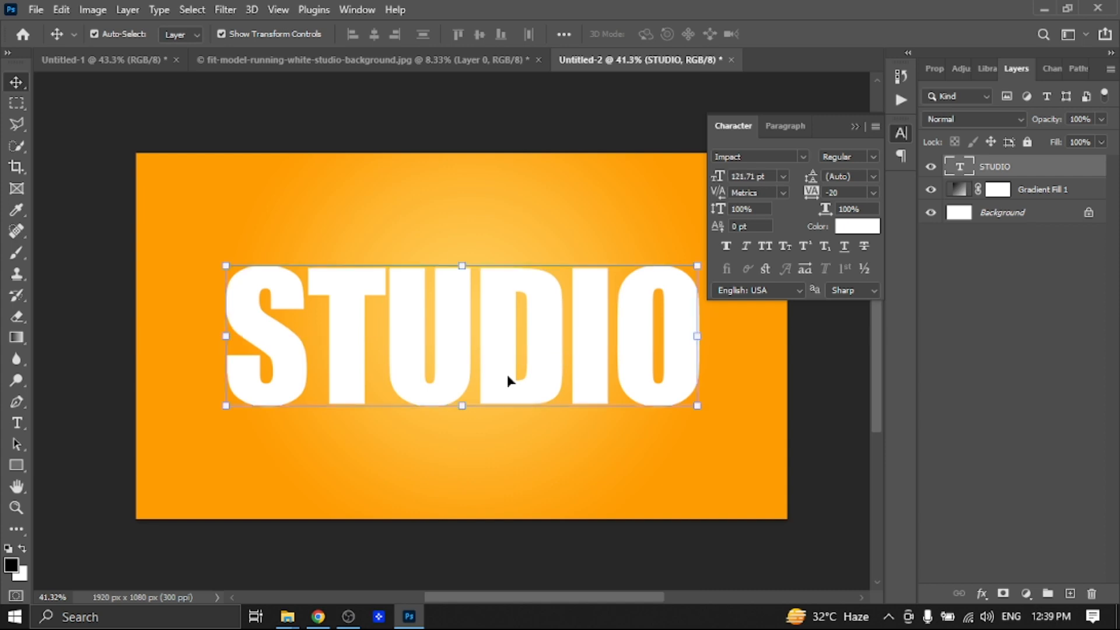
Enlarge the STUDIO text to about 131 pt, re-centre it on the canvas and collapse the character settings
key(ctrl+t)
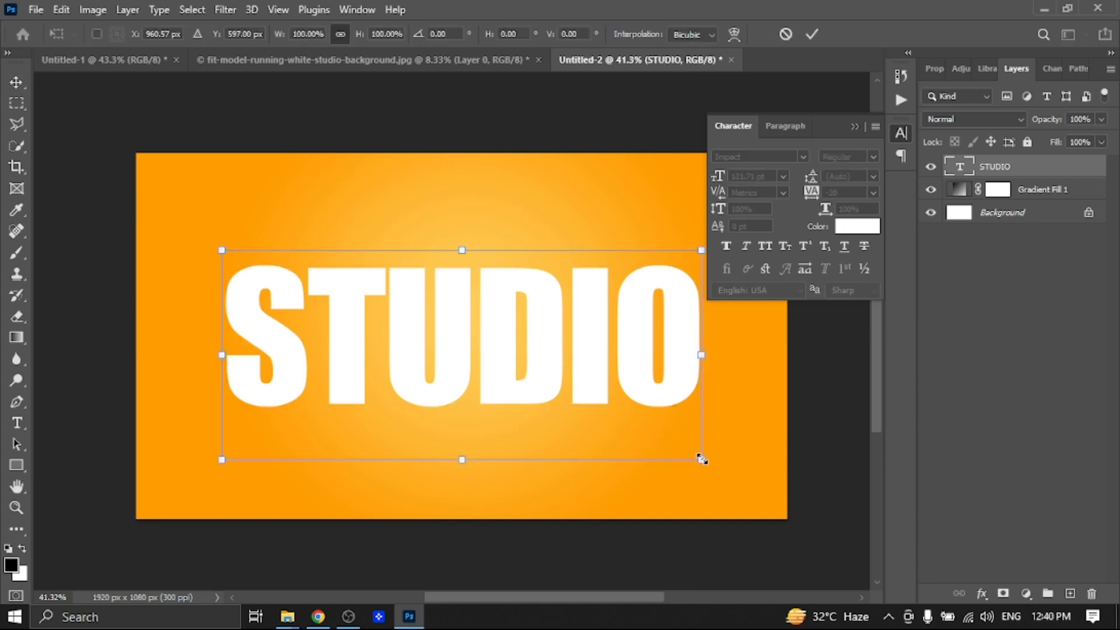
drag(707, 463, 742, 479)
drag(529, 398, 511, 374)
click(812, 35)
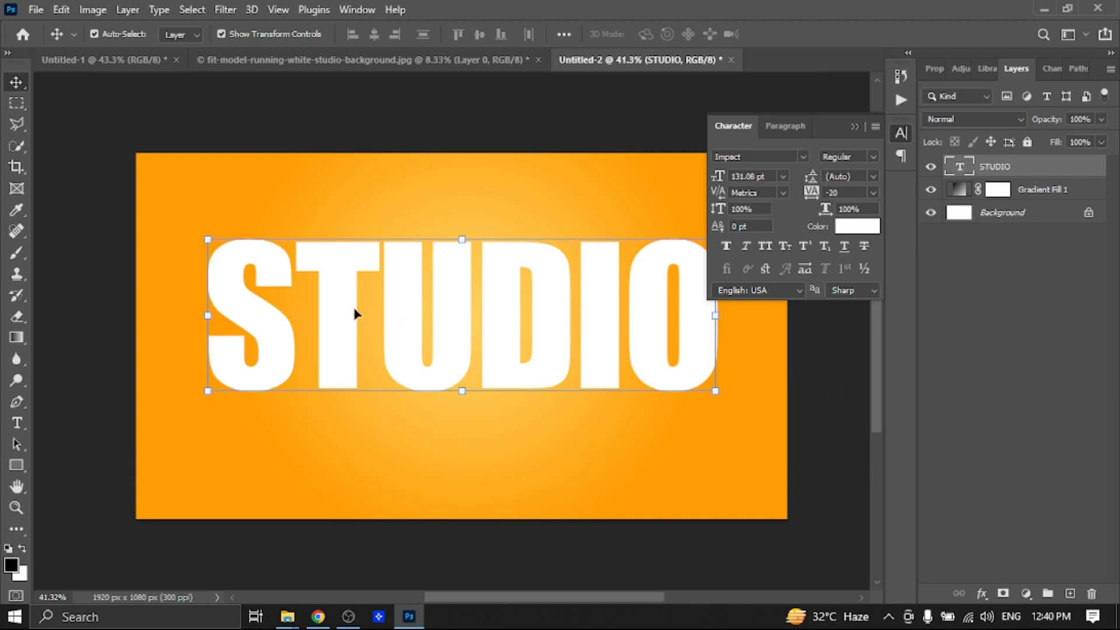
drag(505, 337, 505, 348)
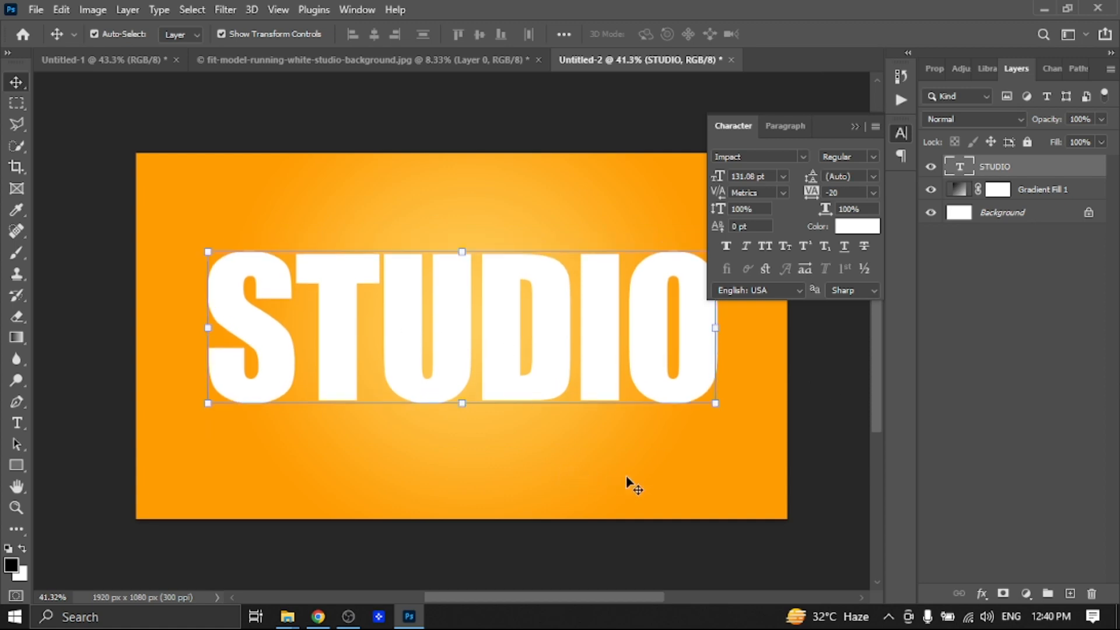
click(752, 416)
click(855, 127)
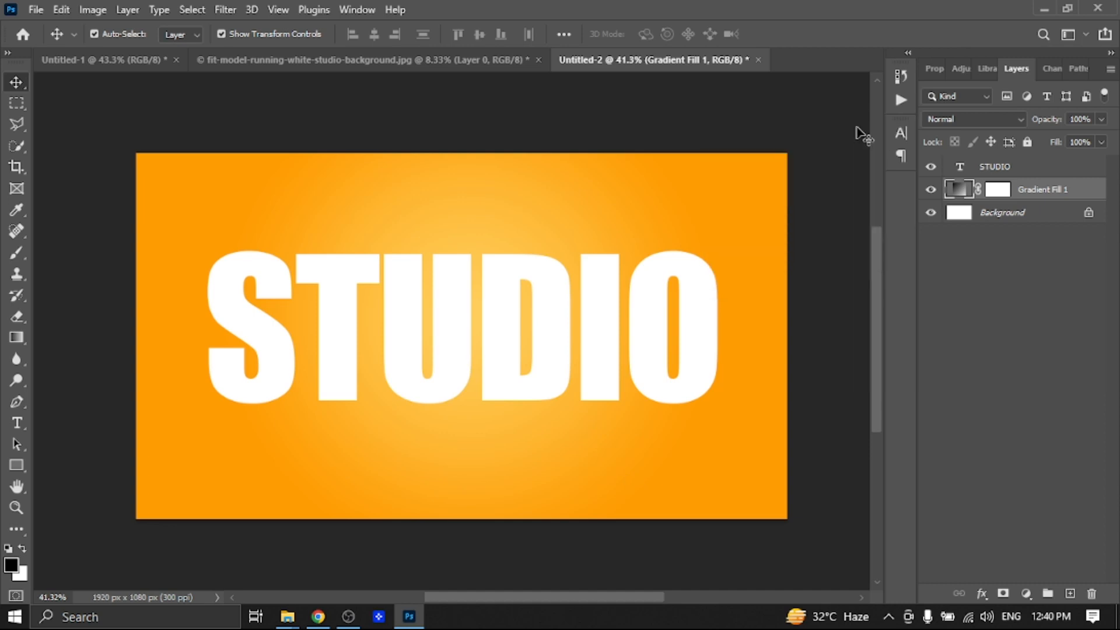
Draw a thin vertical rectangle about 7 px wide and 795 px tall just beside the outer edge of the S
click(17, 463)
click(46, 461)
drag(200, 196, 202, 464)
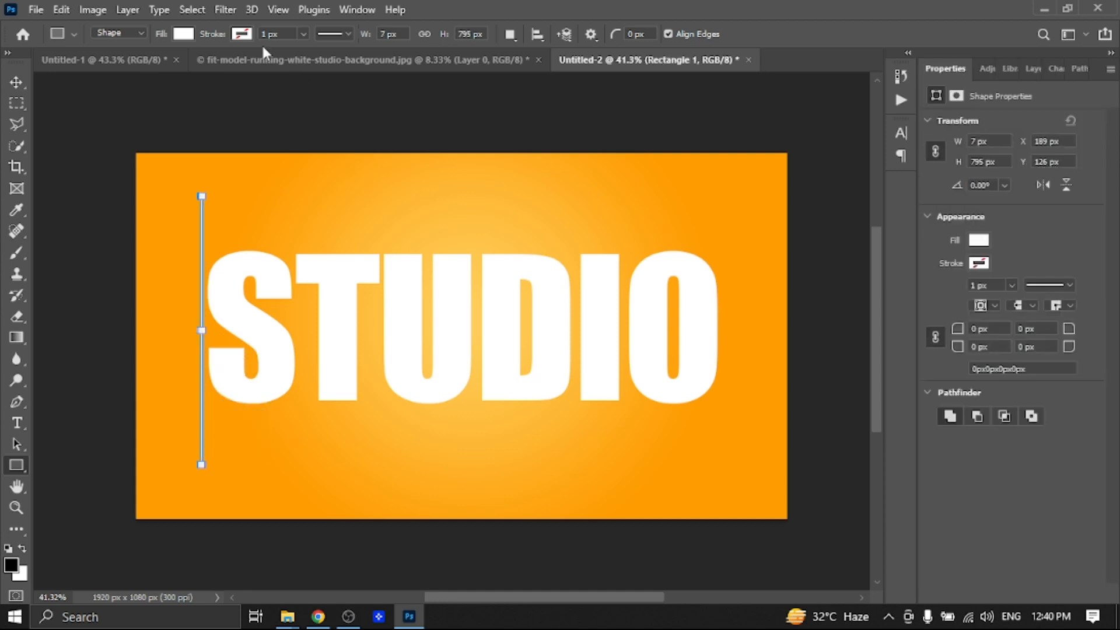
Fill the thin rectangle with the light yellow-orange recent colour and deselect it
click(240, 35)
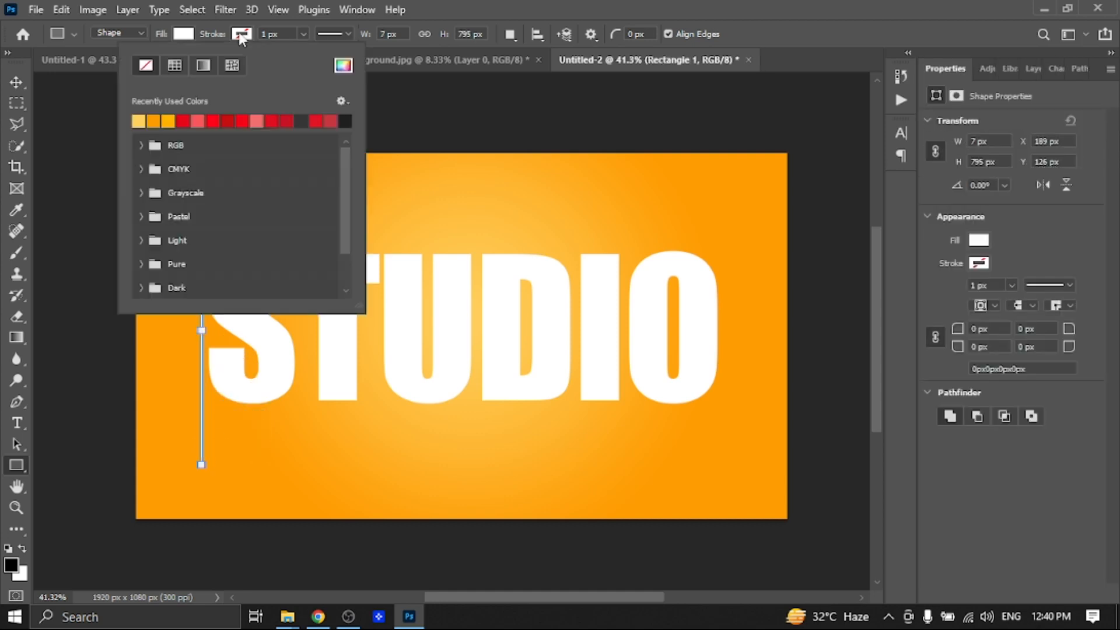
click(185, 35)
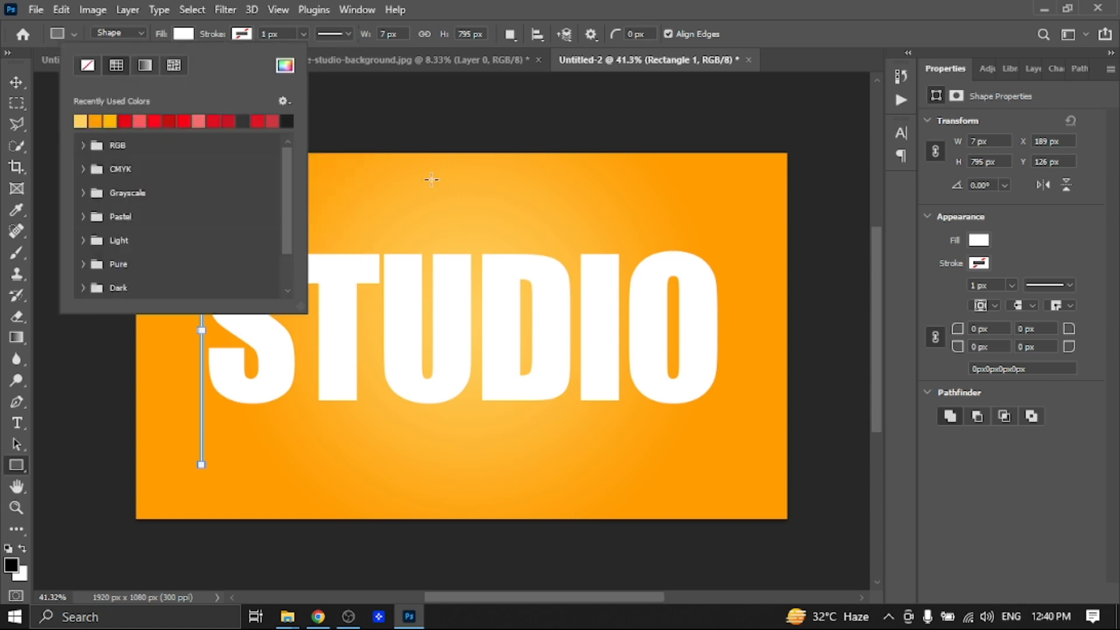
click(753, 179)
click(651, 119)
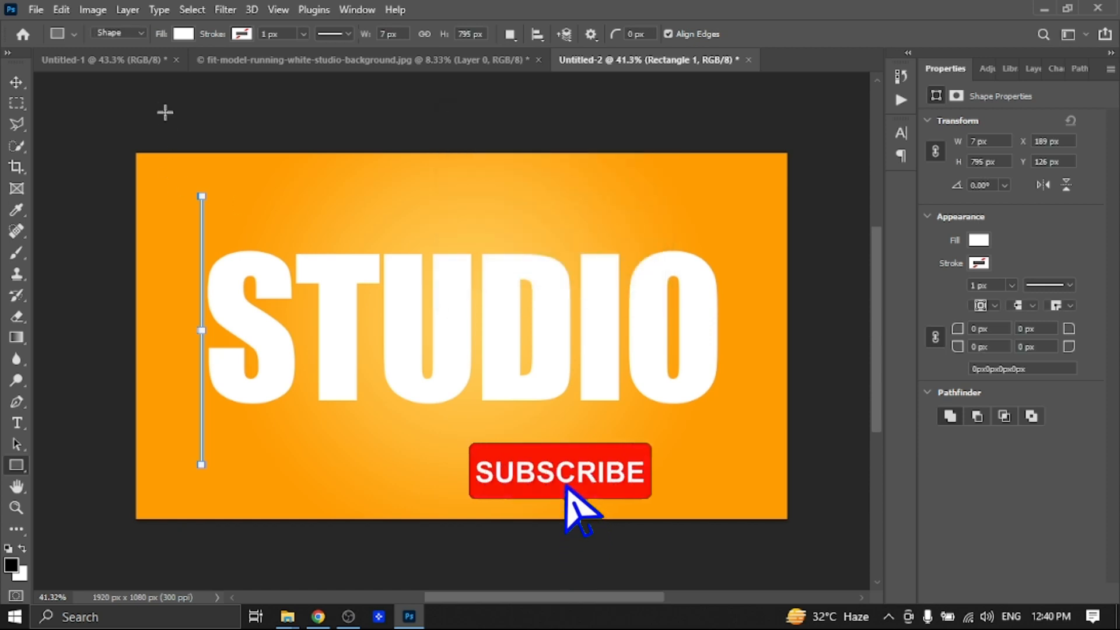
click(183, 34)
click(80, 121)
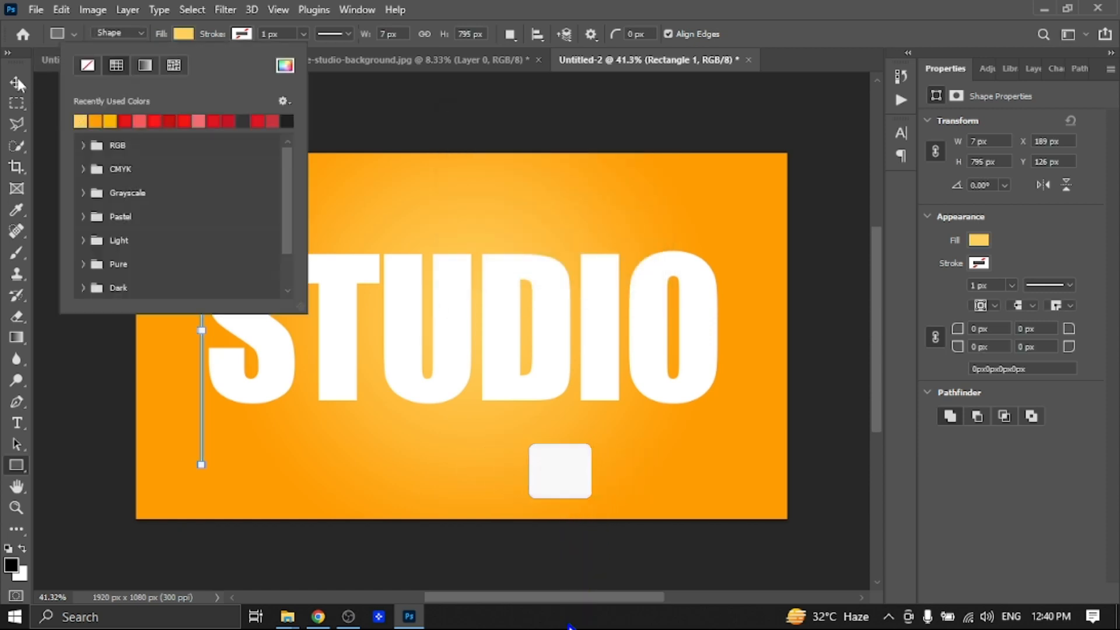
click(17, 81)
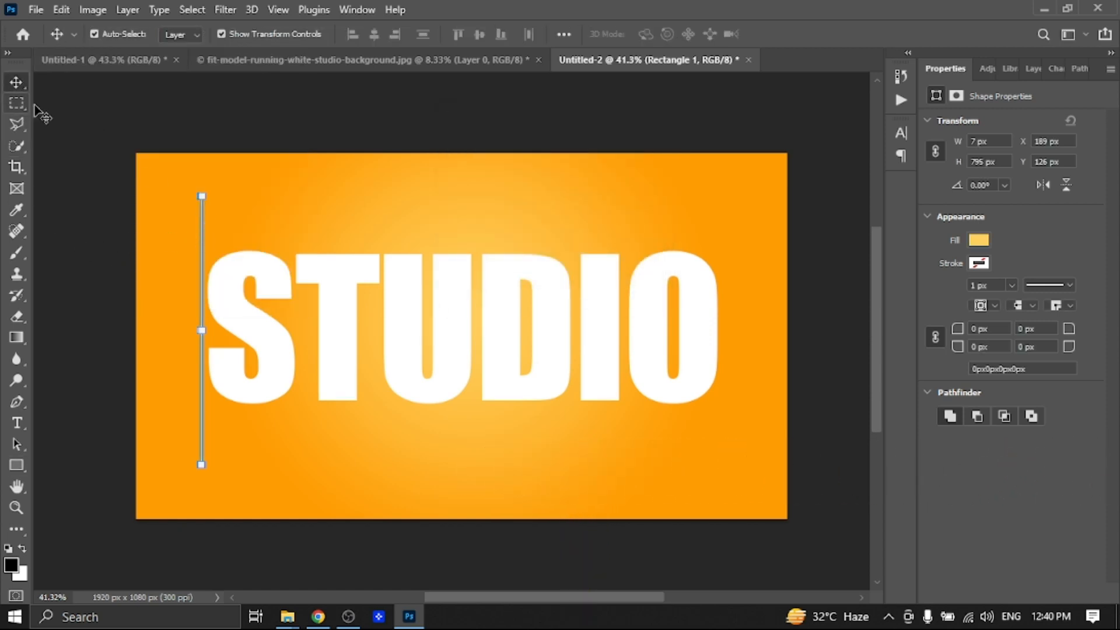
click(80, 165)
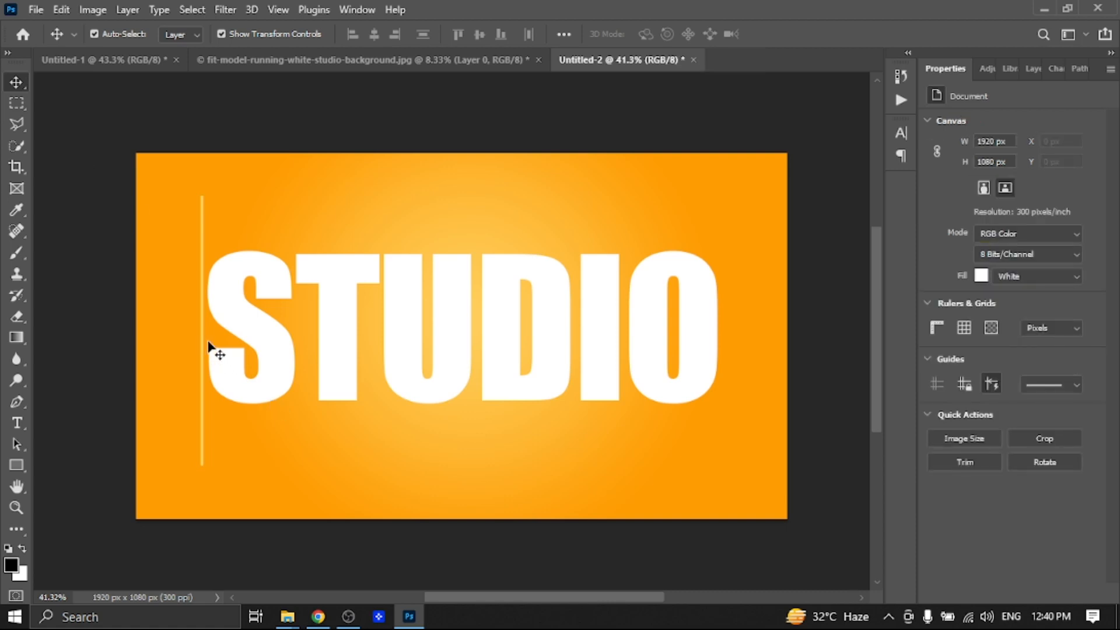
Move the thin strip inward onto the outer edge of the letter S
scroll(212, 350, up, 3)
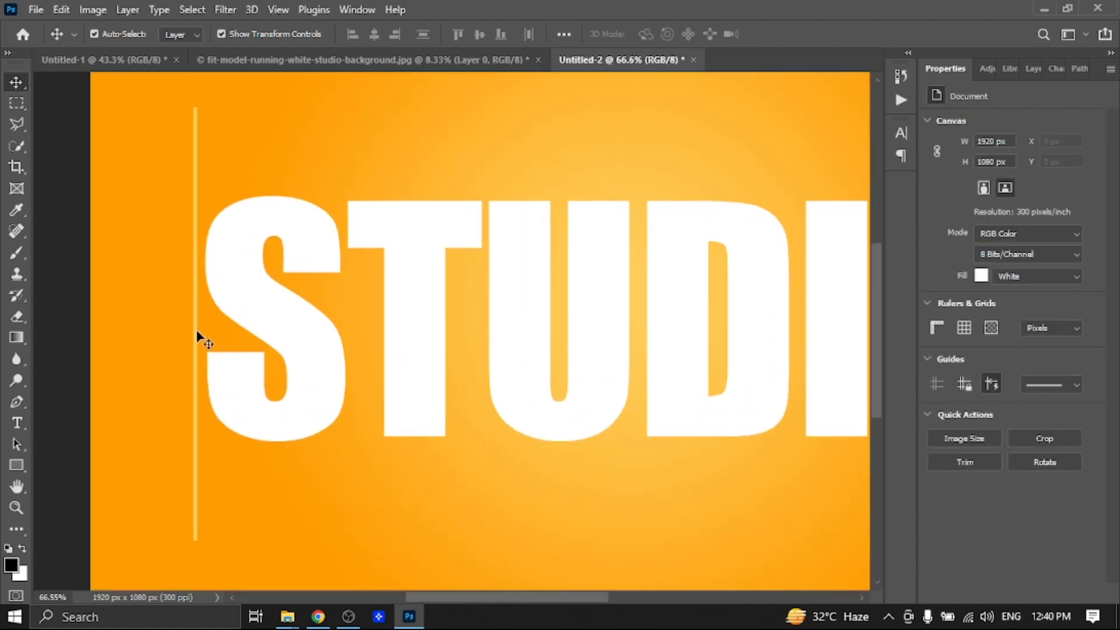
drag(196, 328, 209, 329)
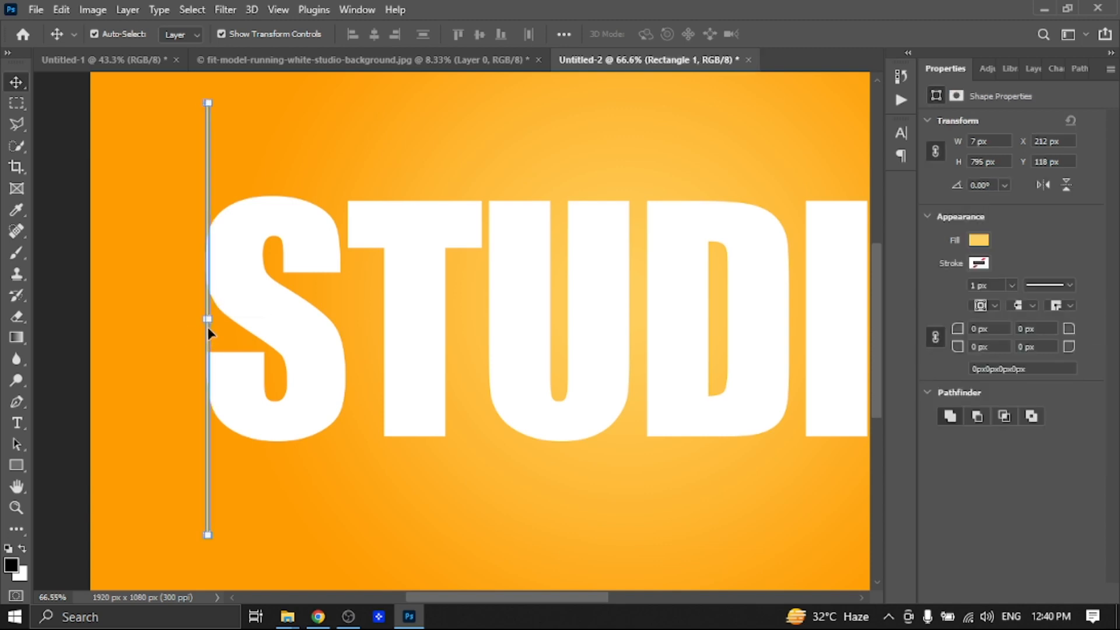
scroll(208, 327, up, 3)
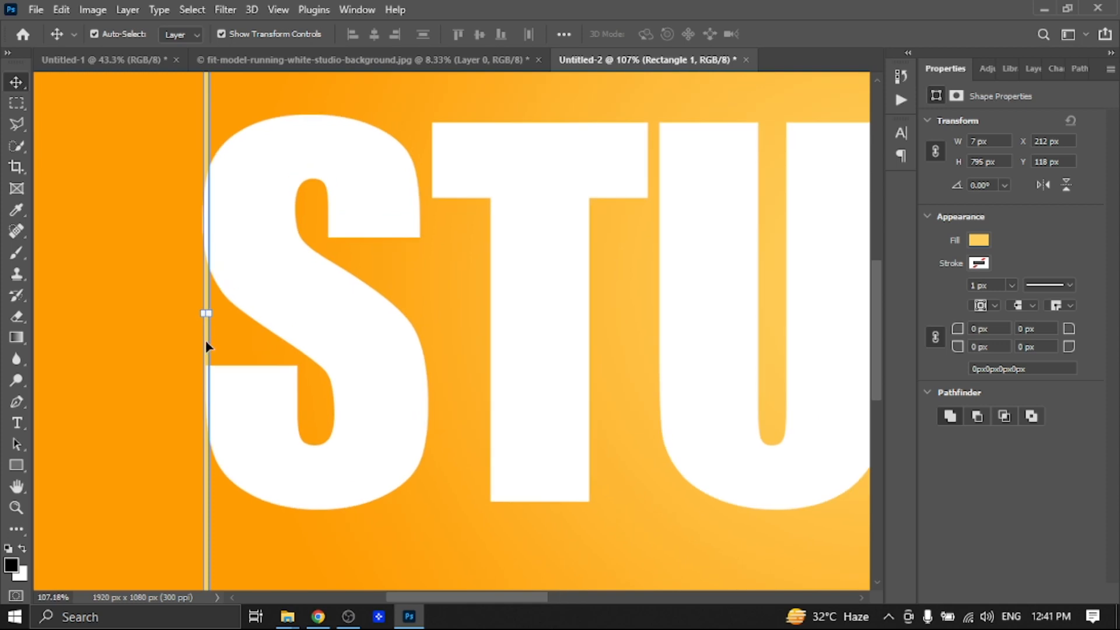
drag(206, 347, 216, 350)
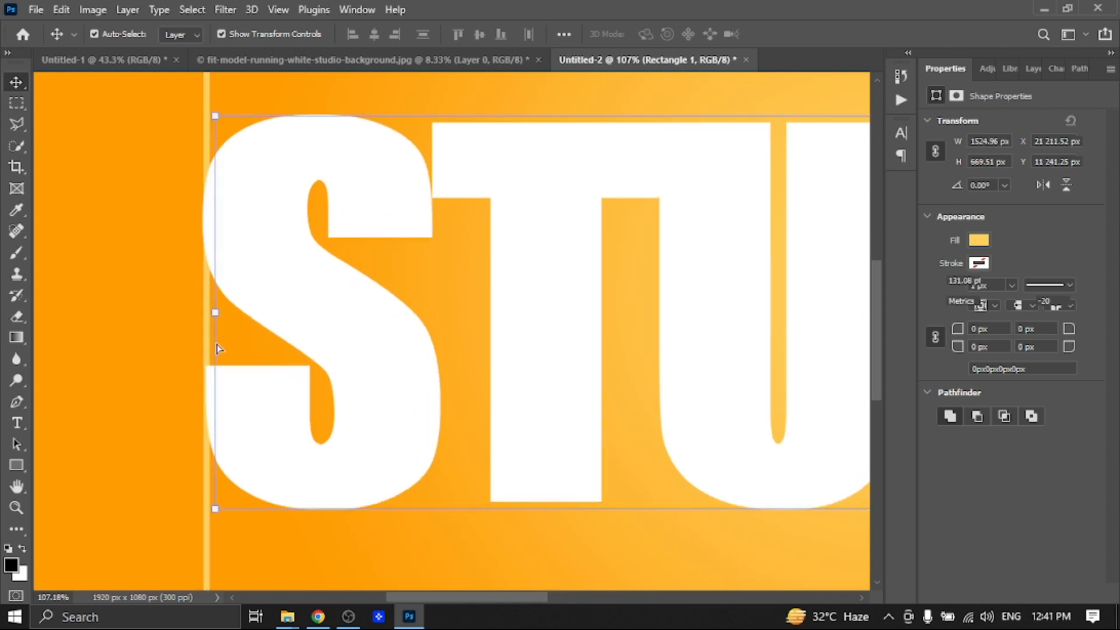
key(ctrl+z)
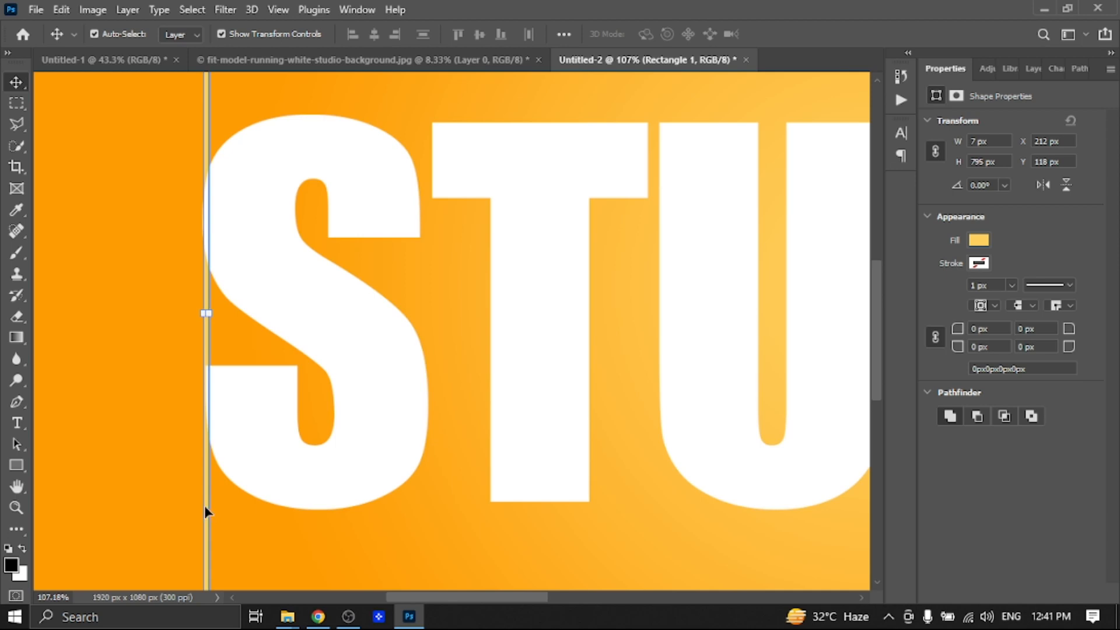
drag(206, 511, 232, 512)
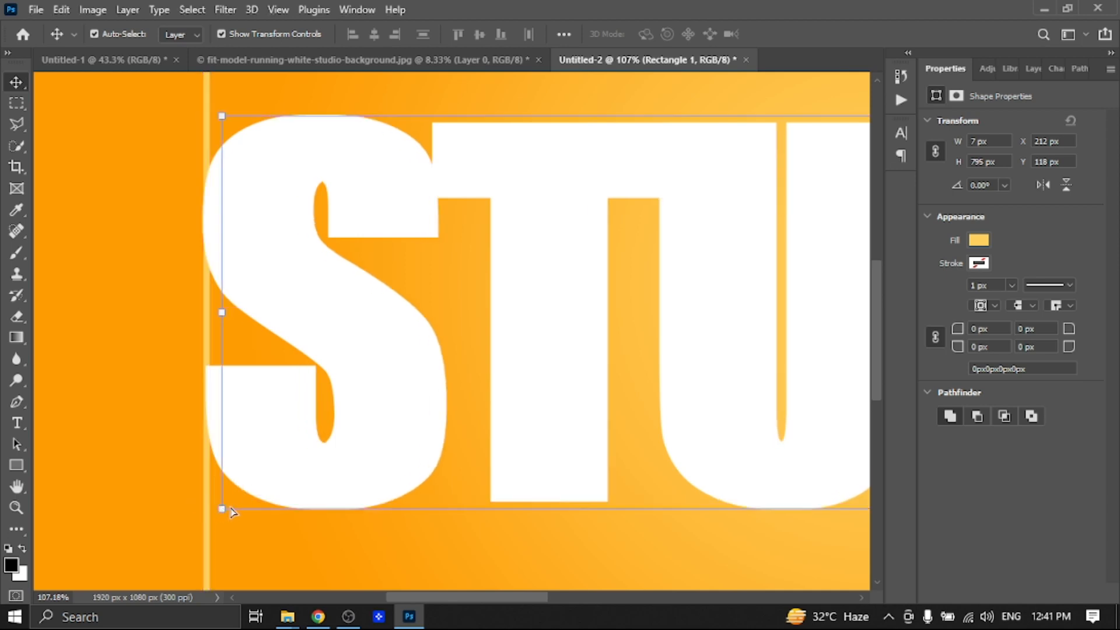
key(ctrl+z)
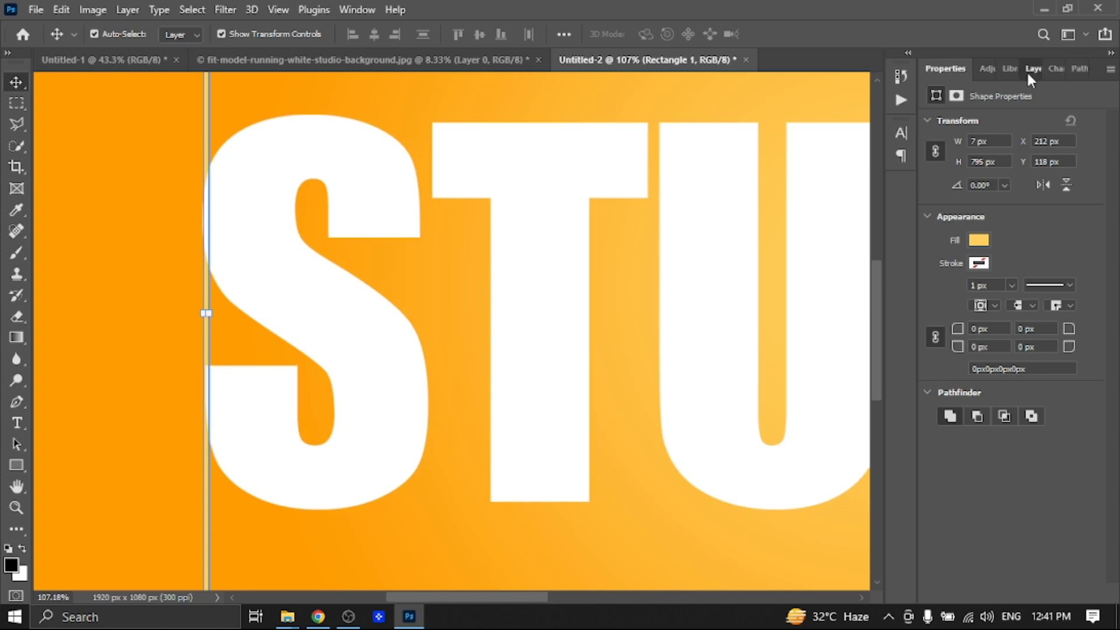
Move the Rectangle 1 layer above the STUDIO text layer
click(1028, 70)
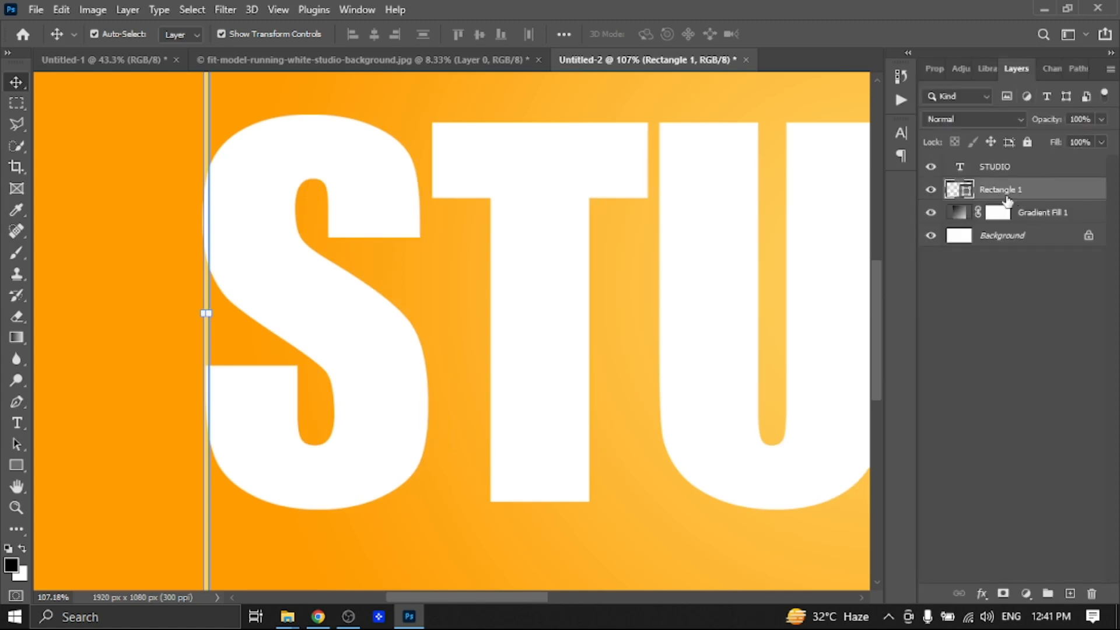
drag(1003, 191, 1004, 169)
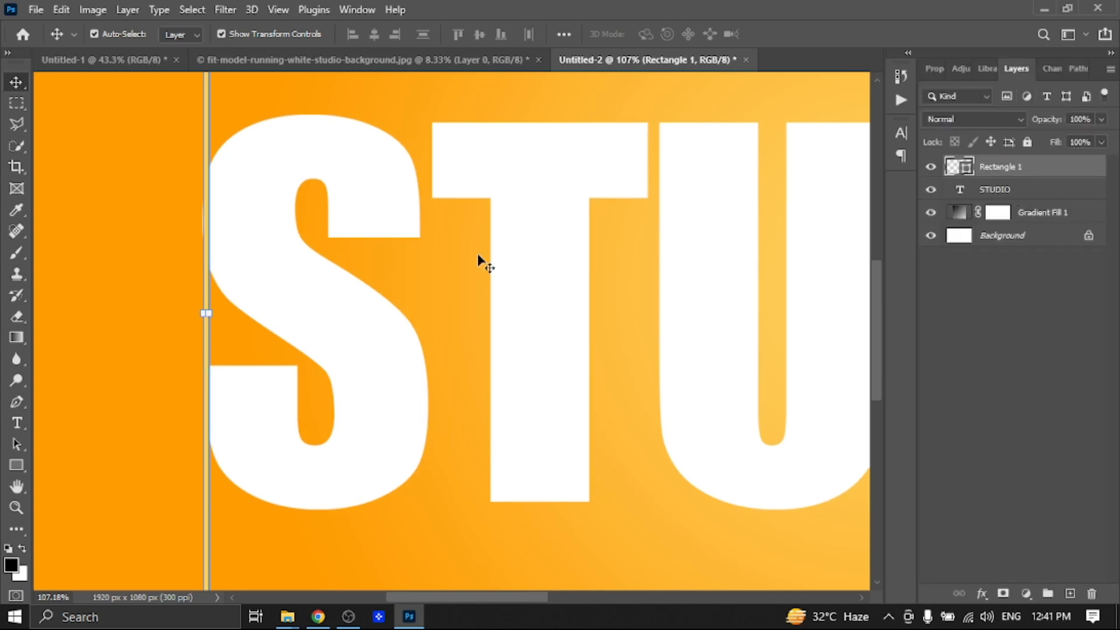
click(268, 489)
click(196, 537)
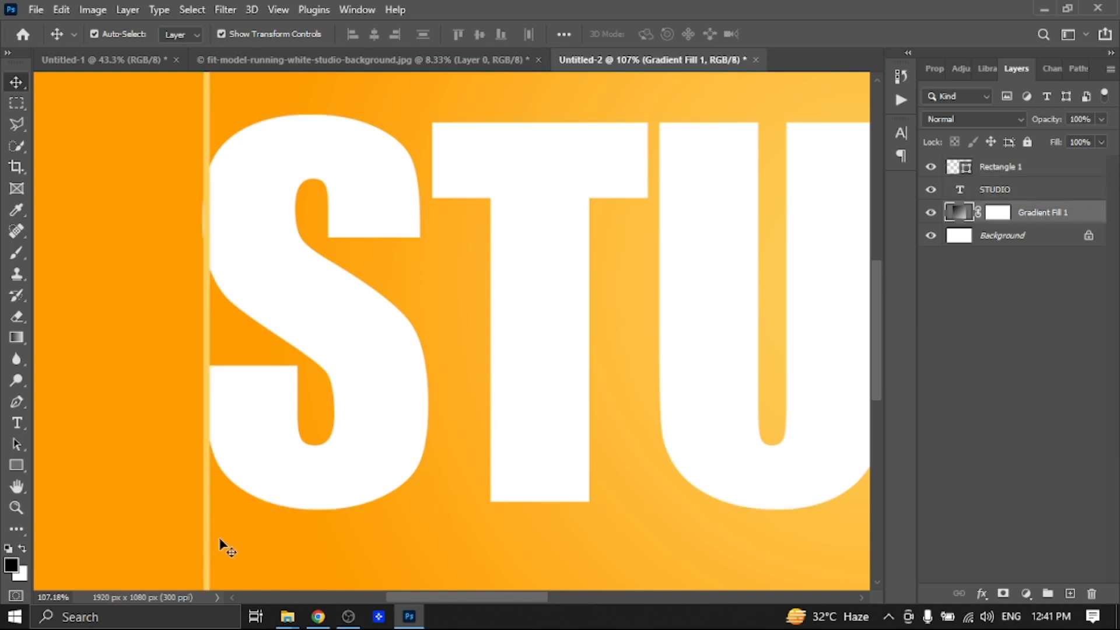
Nudge the strip slightly outward to line it up with the outer edge of the S
click(206, 537)
key(Left)
key(Left)
key(Left)
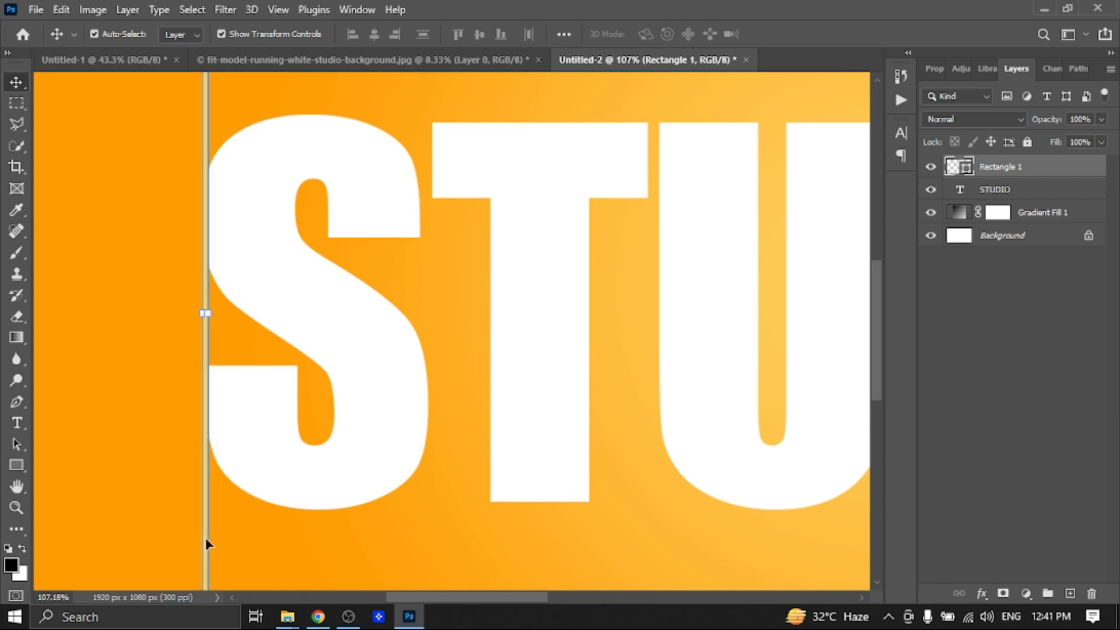
click(174, 476)
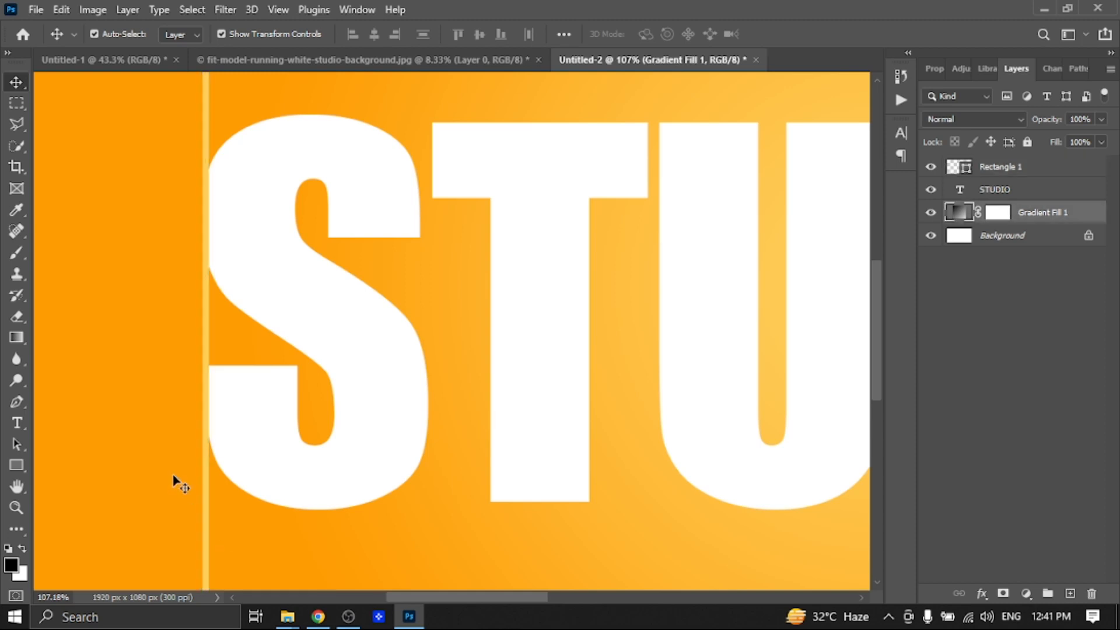
Duplicate the strip repeatedly to the right at narrow, even gaps over the letter S
click(209, 501)
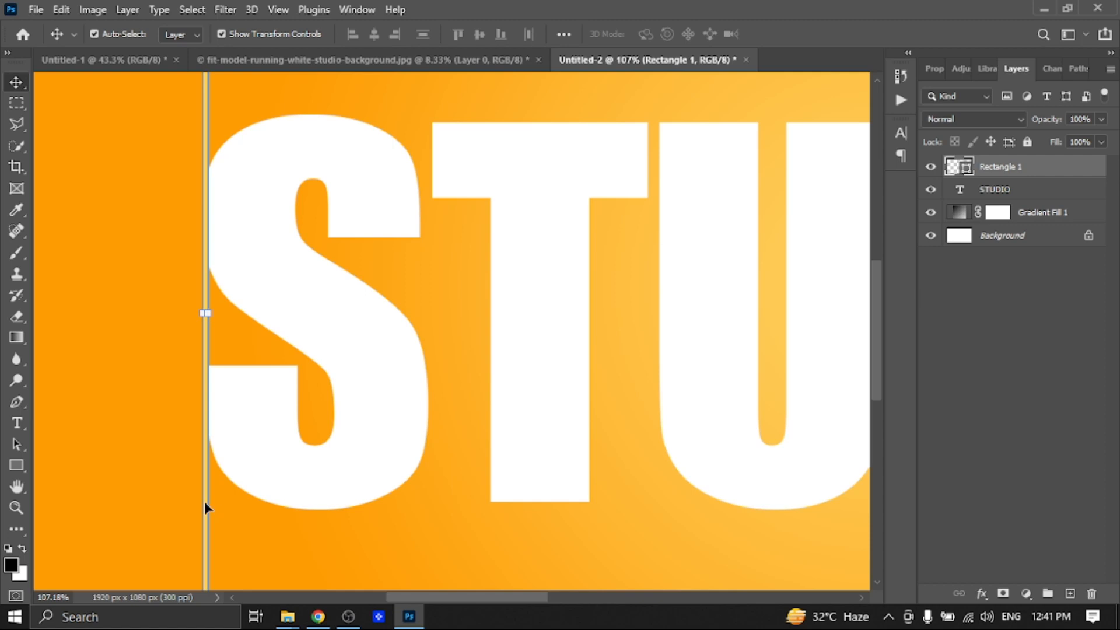
mouse_move(205, 504)
mouse_down()
mouse_move(223, 505)
mouse_move(215, 507)
mouse_up()
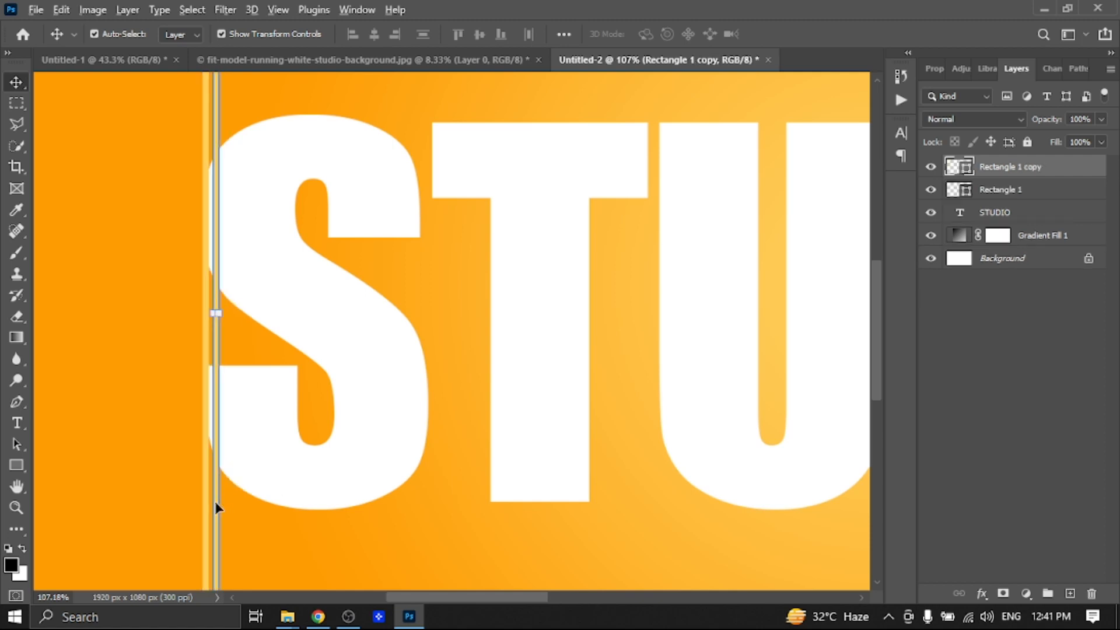
key(alt+t)
key(Escape)
key(alt+d)
click(215, 509)
drag(216, 508, 225, 504)
drag(225, 503, 236, 504)
drag(237, 504, 269, 504)
drag(269, 505, 533, 545)
Select the strip copies as a set and duplicate the set to the right to continue the stripe pattern
shift+click(1034, 329)
click(1013, 168)
shift+click(1012, 514)
scroll(533, 531, down, 4)
scroll(510, 516, down, 2)
drag(554, 597, 617, 601)
drag(245, 544, 363, 541)
Select all the strip layers and duplicate them to the right across the U and D of STUDIO
click(1005, 175)
scroll(1014, 350, down, 5)
shift+click(1003, 503)
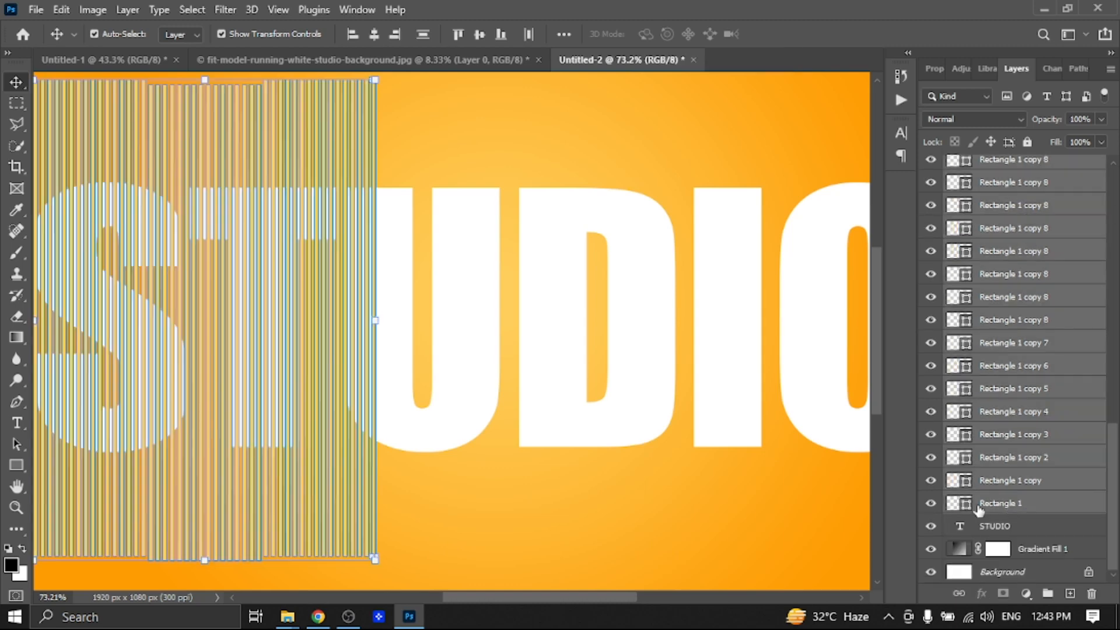
drag(350, 552, 706, 557)
click(778, 530)
Duplicate the Rectangle 1 copy 11 strips to the right over the remaining I and O, then nudge the copies down into line
scroll(613, 501, down, 4)
drag(586, 598, 630, 600)
scroll(1007, 254, up, 20)
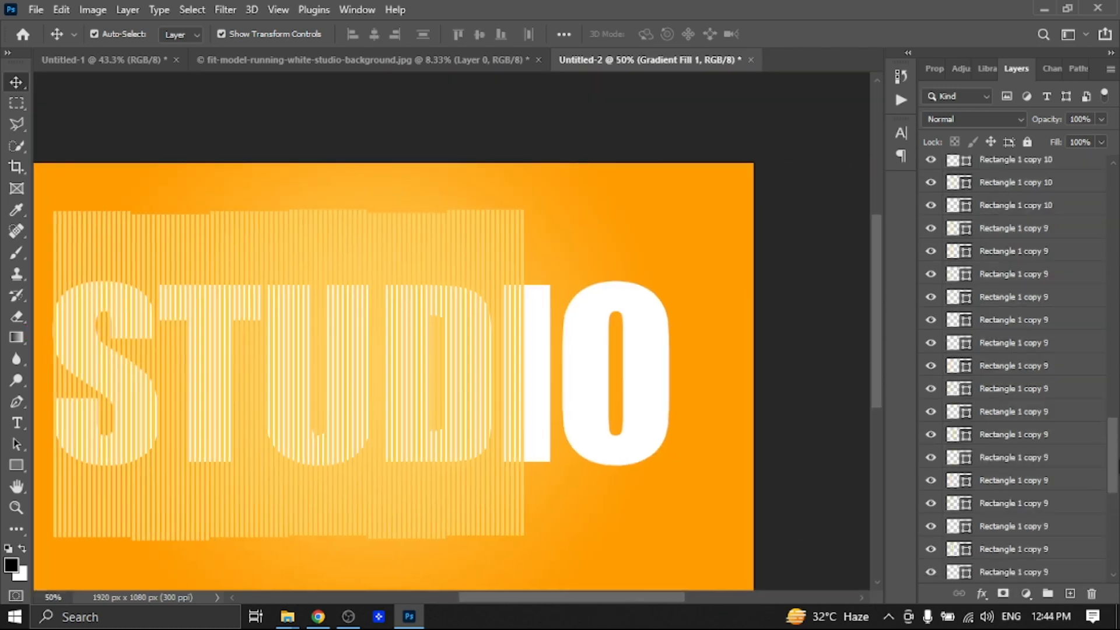
click(1014, 168)
shift+click(1034, 377)
shift+click(1044, 532)
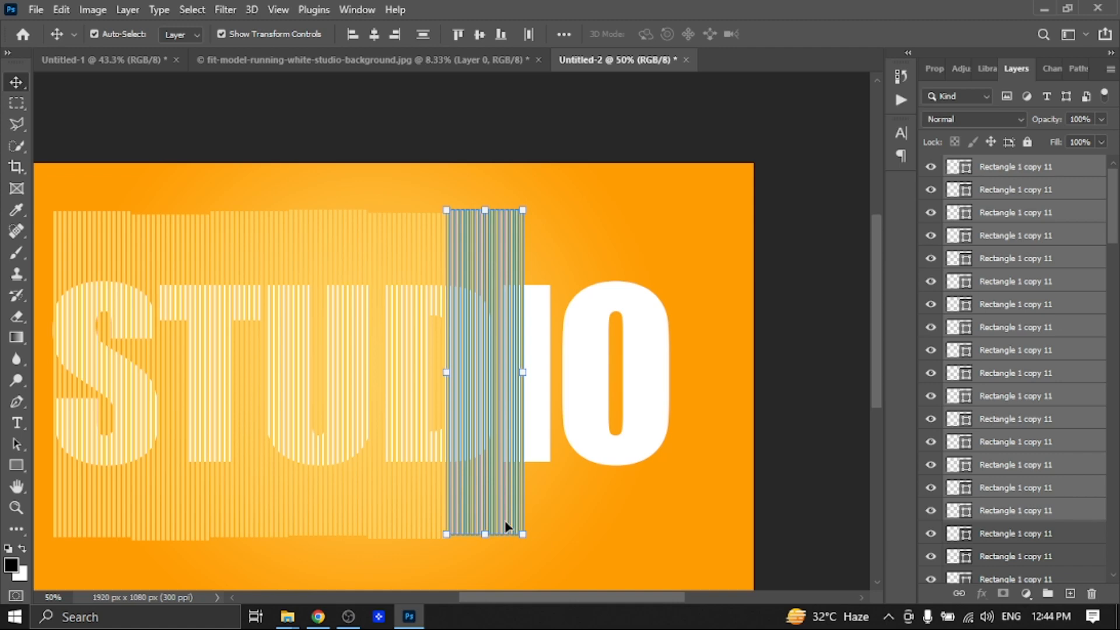
scroll(513, 535, up, 3)
drag(513, 535, 738, 532)
key(Down)
key(Down)
key(Down)
key(Down)
key(Down)
key(Down)
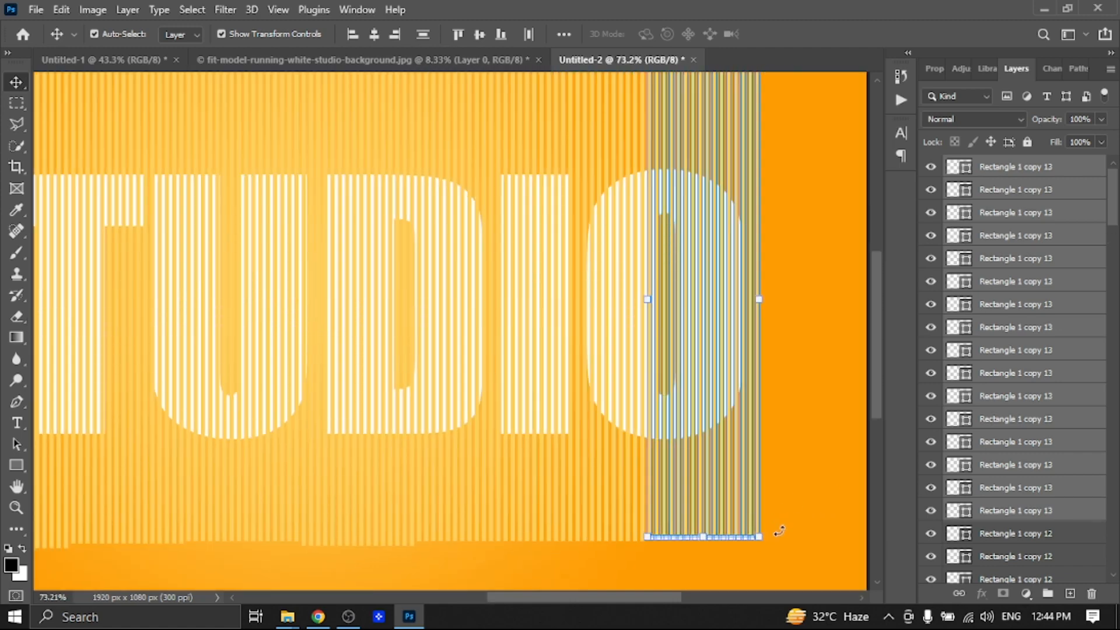
Remove the surplus strips that extend past the outer edge of the final O
click(785, 493)
click(751, 369)
click(756, 383)
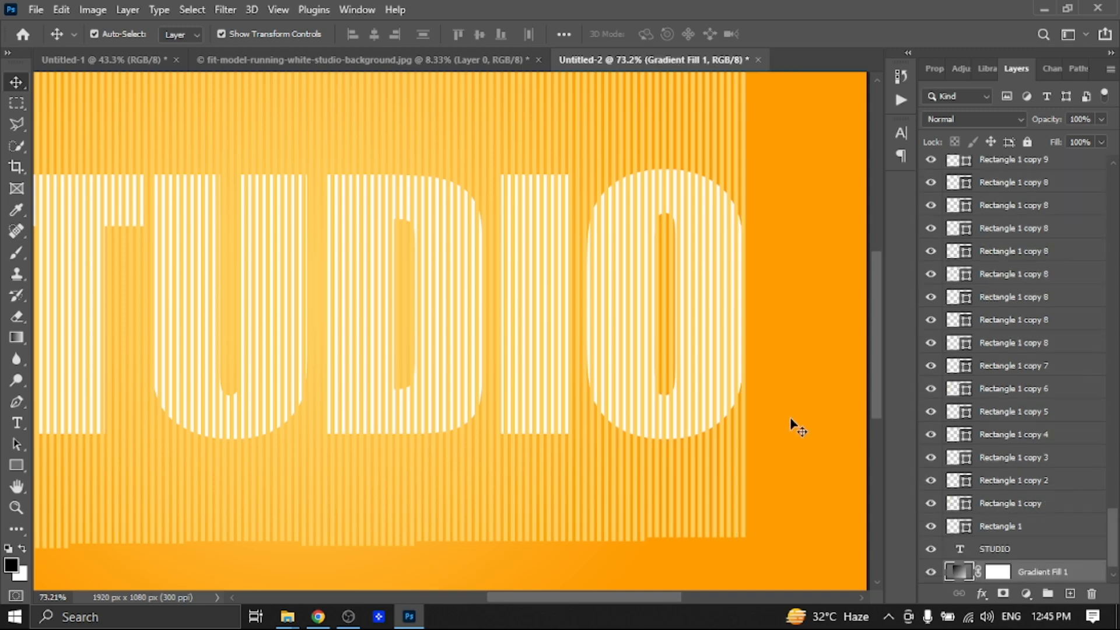
Select all the strip layers from Rectangle 1 up to the topmost copy and convert them to one smart object
click(1034, 532)
drag(1116, 539, 1115, 166)
shift+click(1005, 175)
right_click(1009, 175)
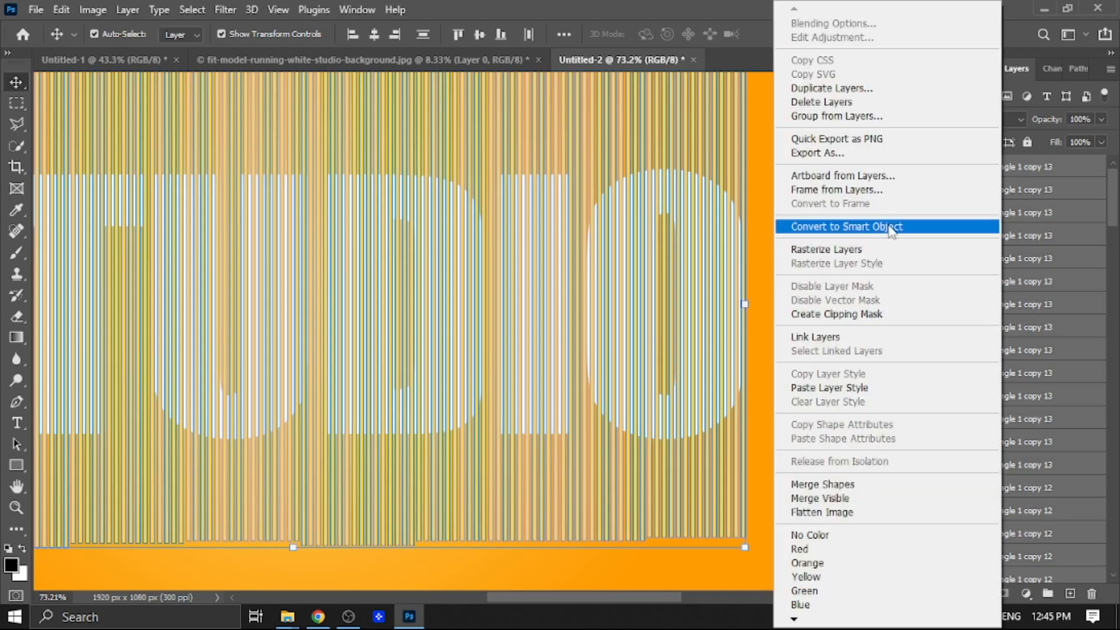
click(840, 223)
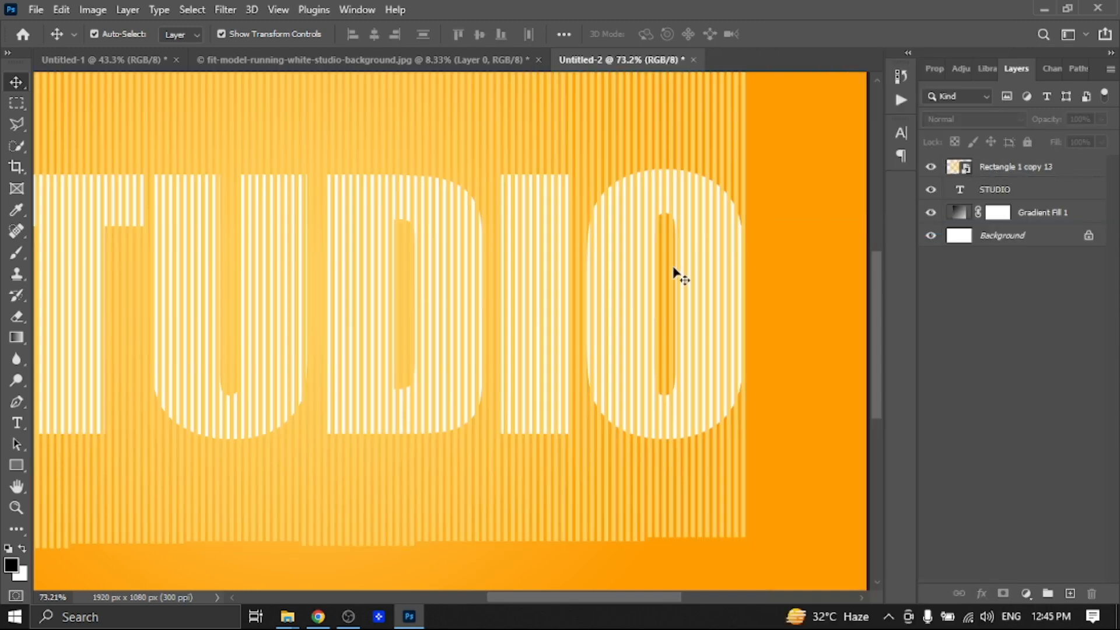
scroll(675, 270, down, 3)
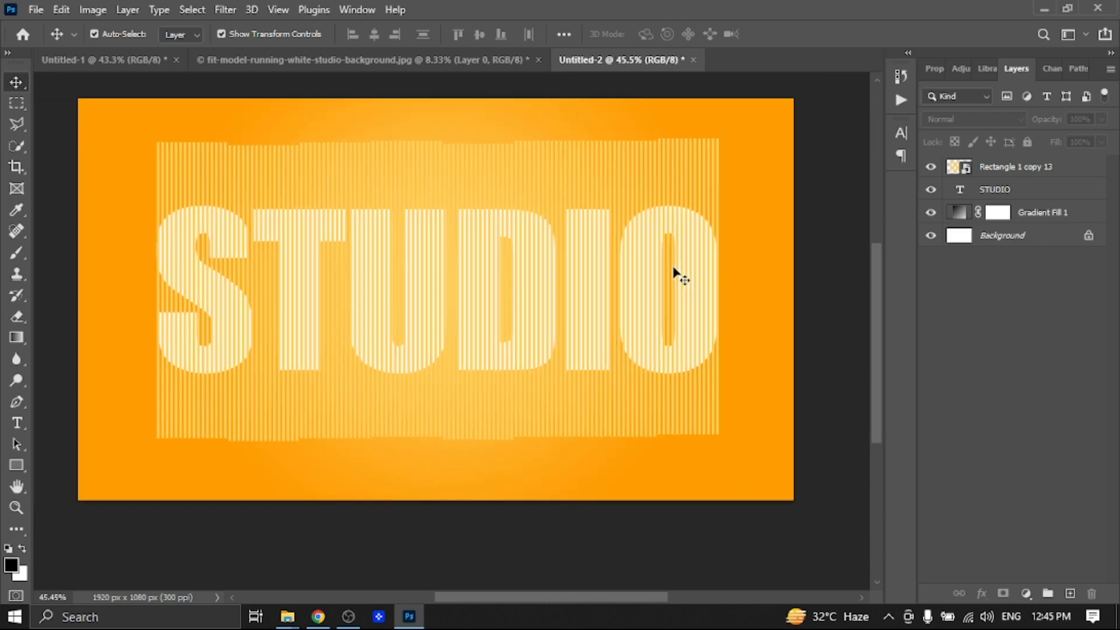
Clip the strips smart object to the STUDIO text layer with a clipping mask and deselect it
click(1003, 166)
right_click(1003, 167)
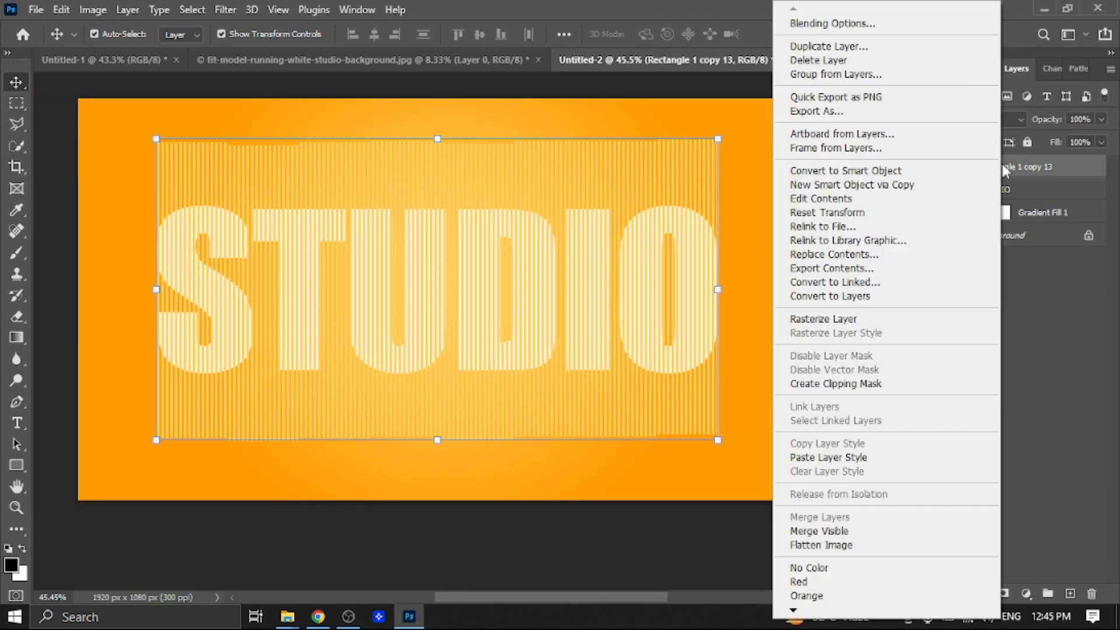
click(883, 384)
click(845, 366)
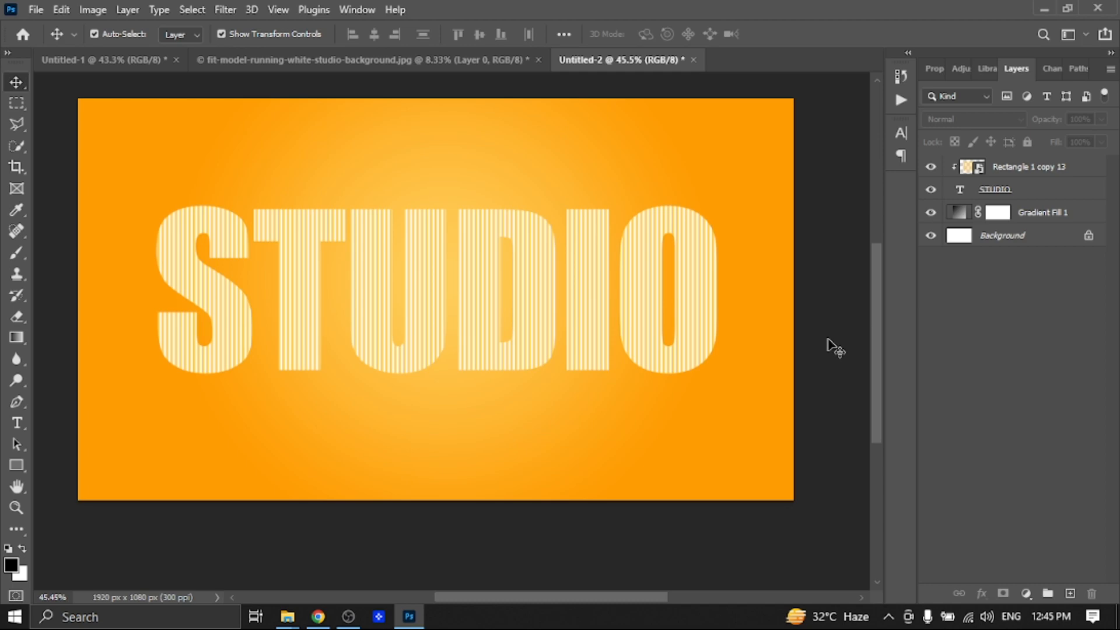
Bring the running model cutout from the fit-model document into the STUDIO design, scale it to about 17.33% and centre it on the canvas
click(370, 66)
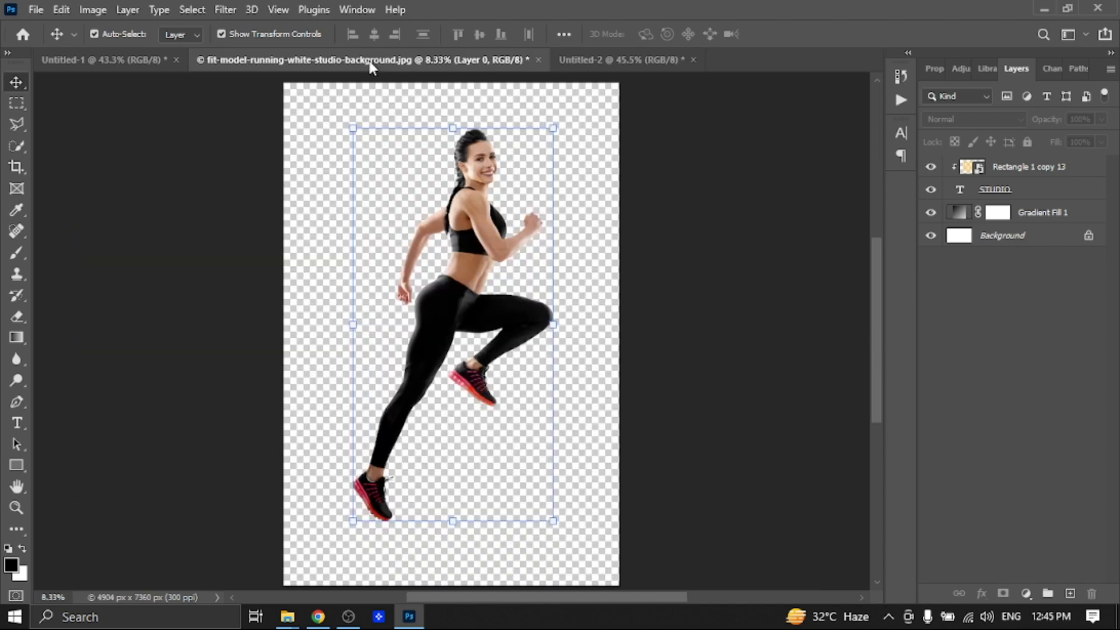
drag(467, 286, 449, 321)
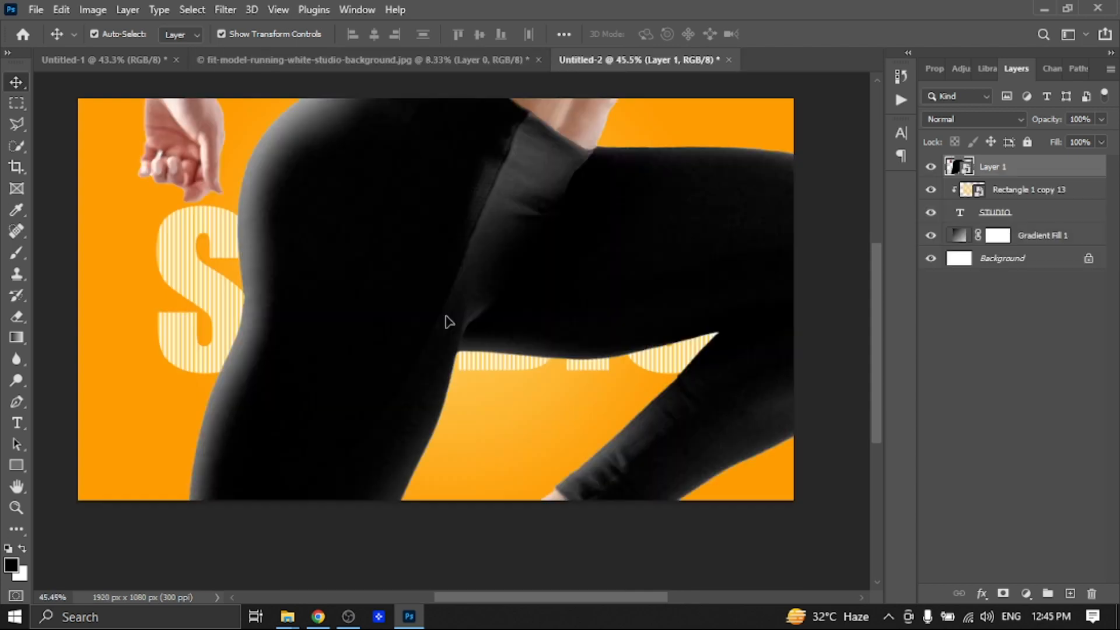
key(ctrl)
key(ctrl+t)
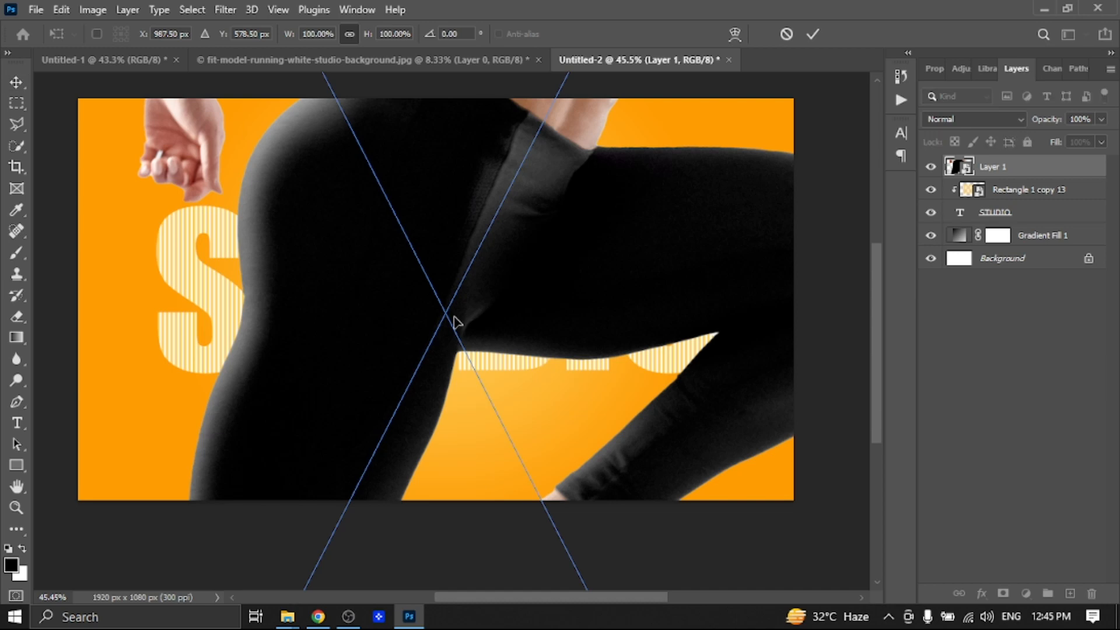
scroll(455, 321, down, 5)
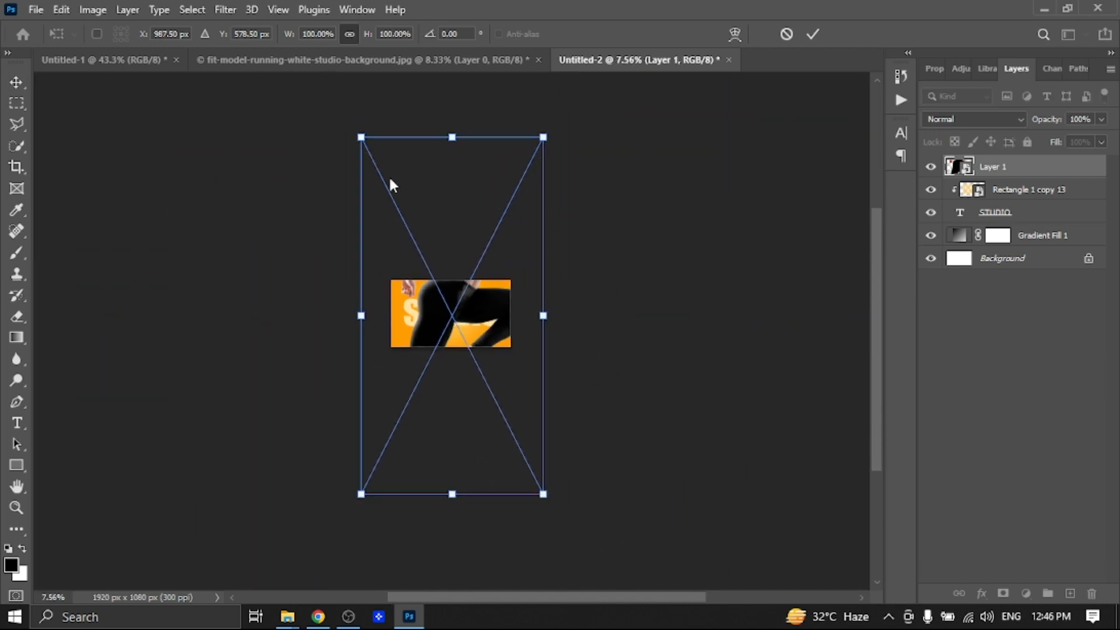
drag(360, 138, 473, 355)
drag(521, 476, 453, 331)
scroll(453, 328, up, 5)
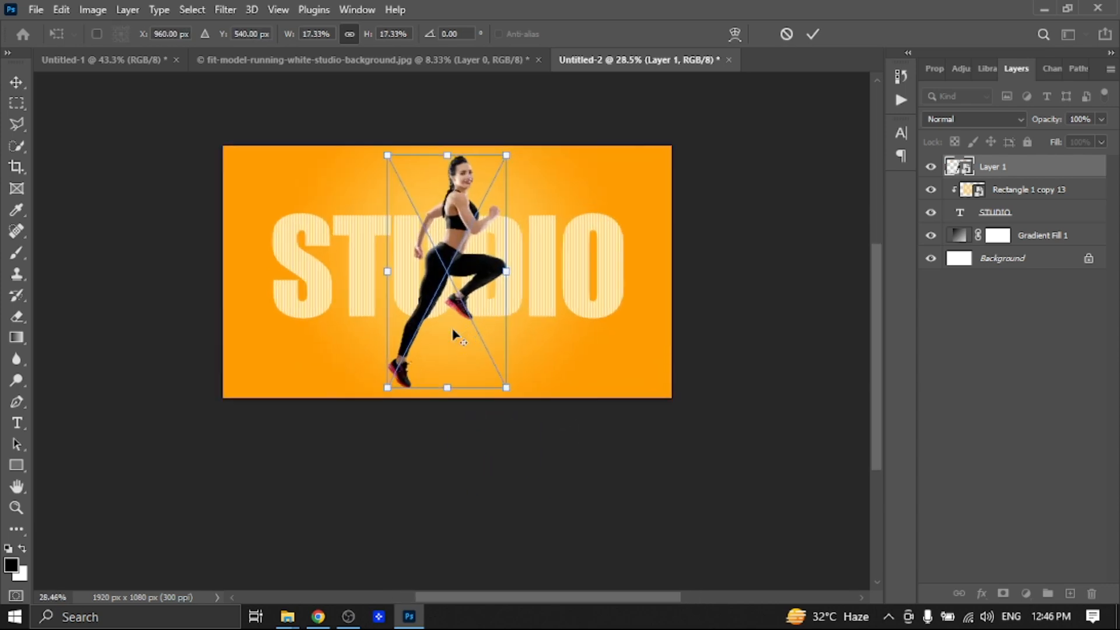
Scale the model down slightly further, reposition her over the middle of the STUDIO text and commit the transform
drag(357, 76, 374, 111)
drag(497, 254, 490, 236)
click(813, 34)
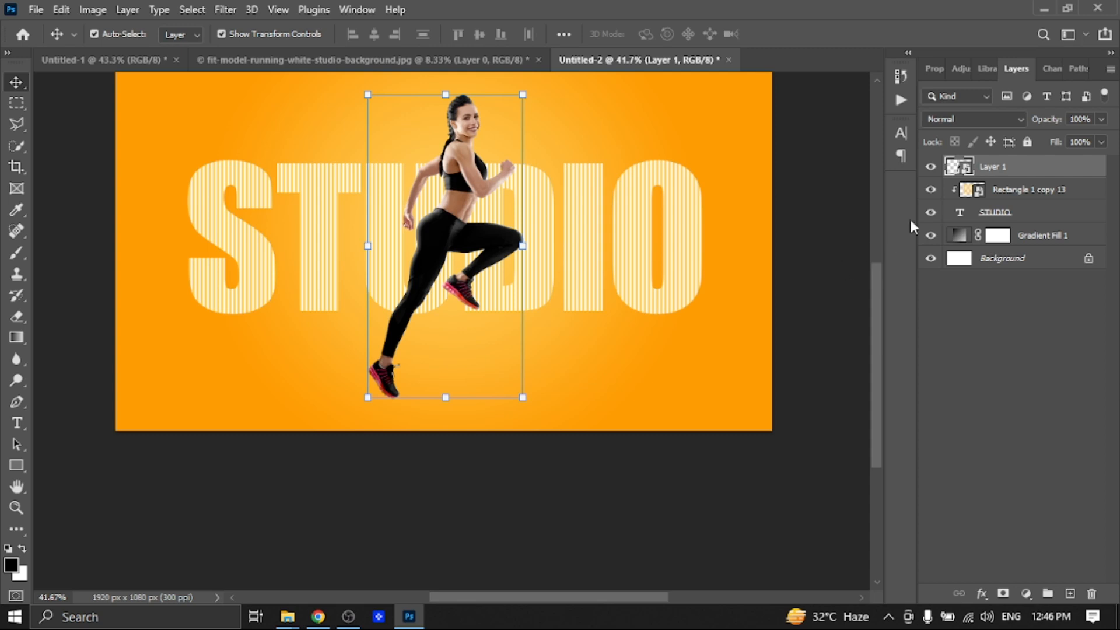
Duplicate the model layer, hide the copy and add an empty layer directly above the original model layer
key(ctrl+j)
click(930, 167)
click(990, 193)
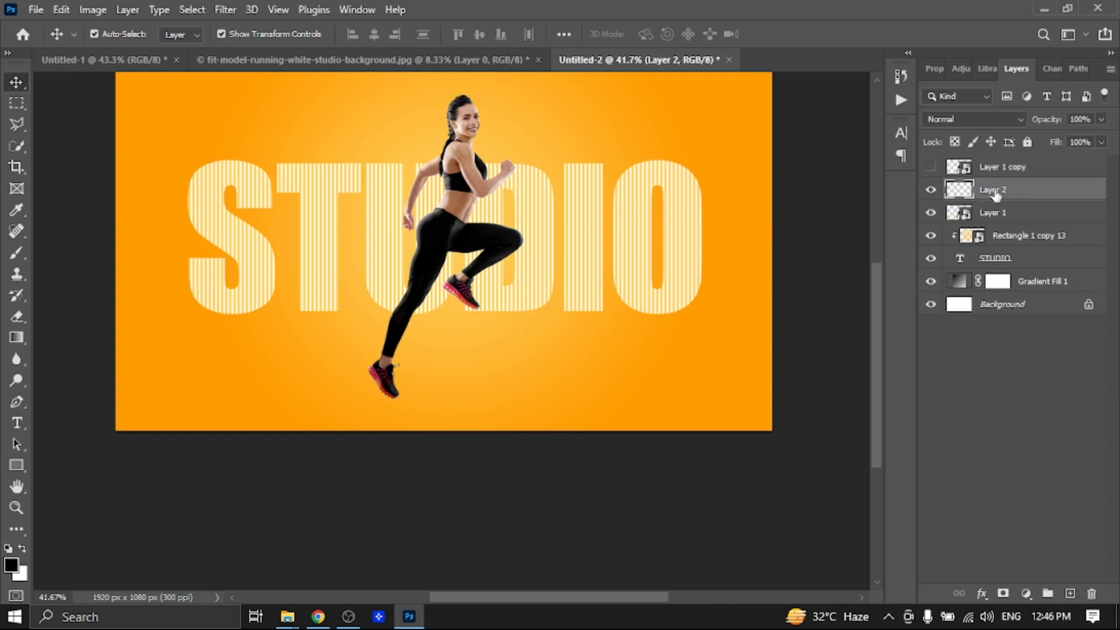
click(930, 168)
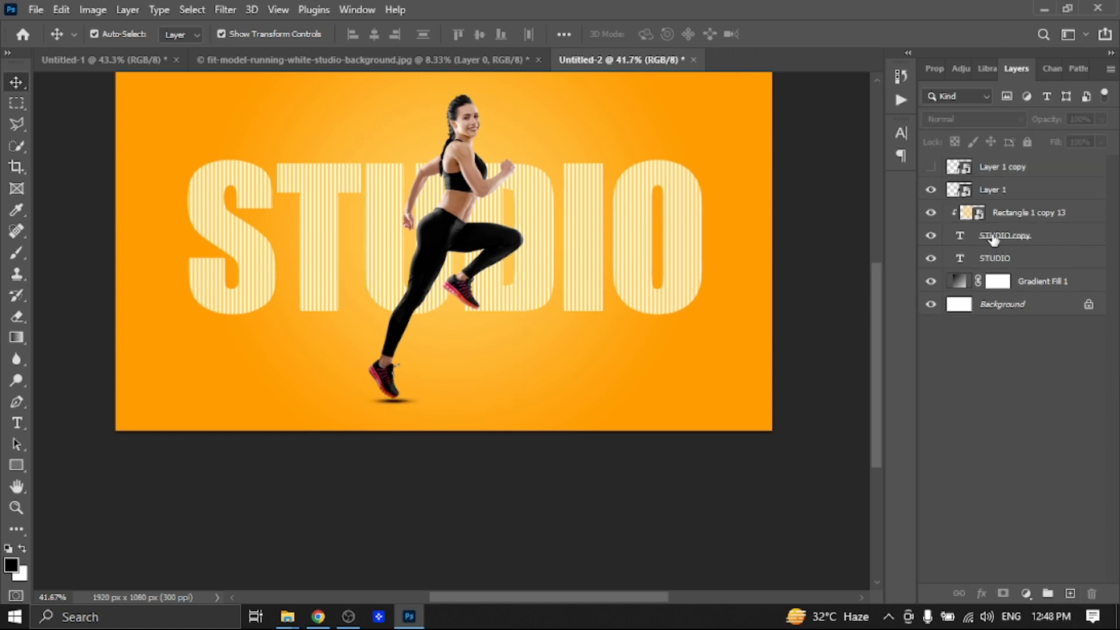
Check the STUDIO copy text layer by toggling its visibility, and move it to the top of the layer stack
click(931, 236)
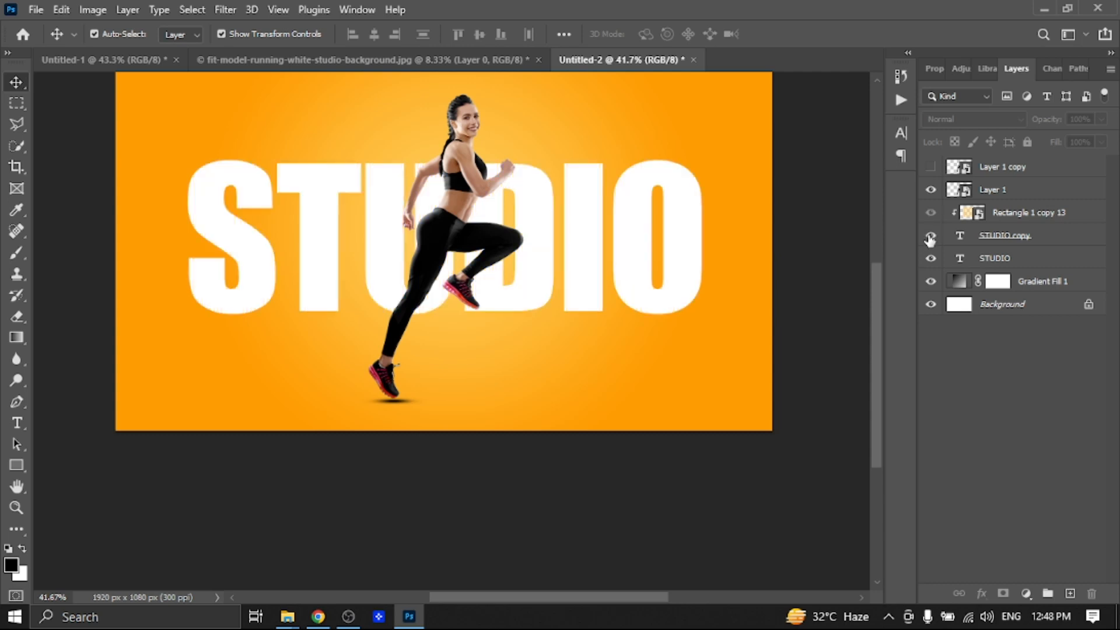
click(930, 236)
click(1003, 240)
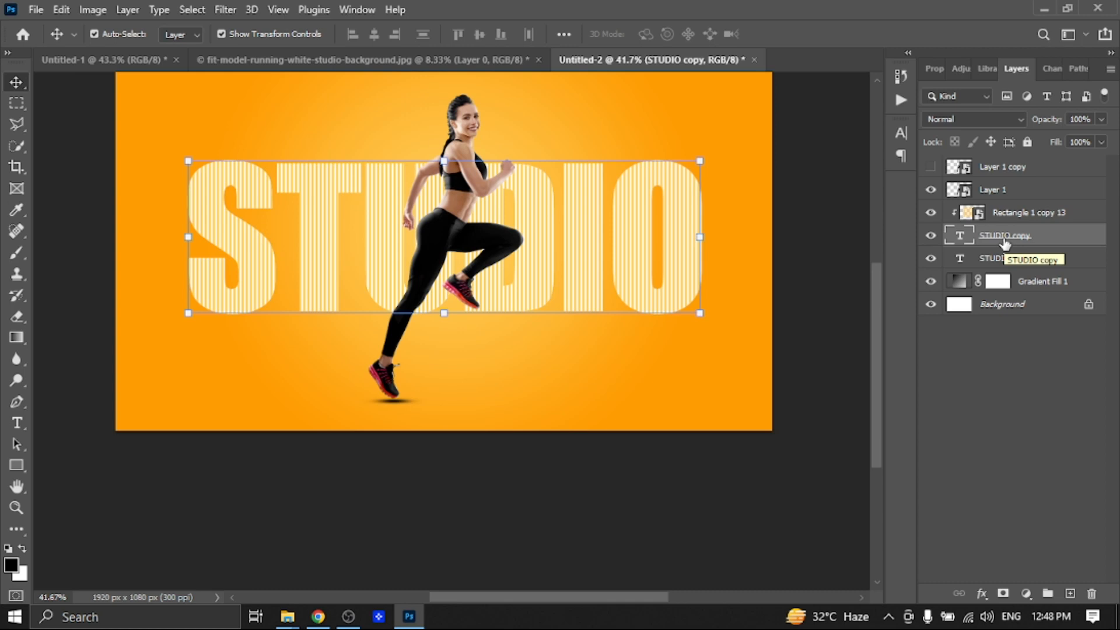
drag(1005, 244, 1003, 160)
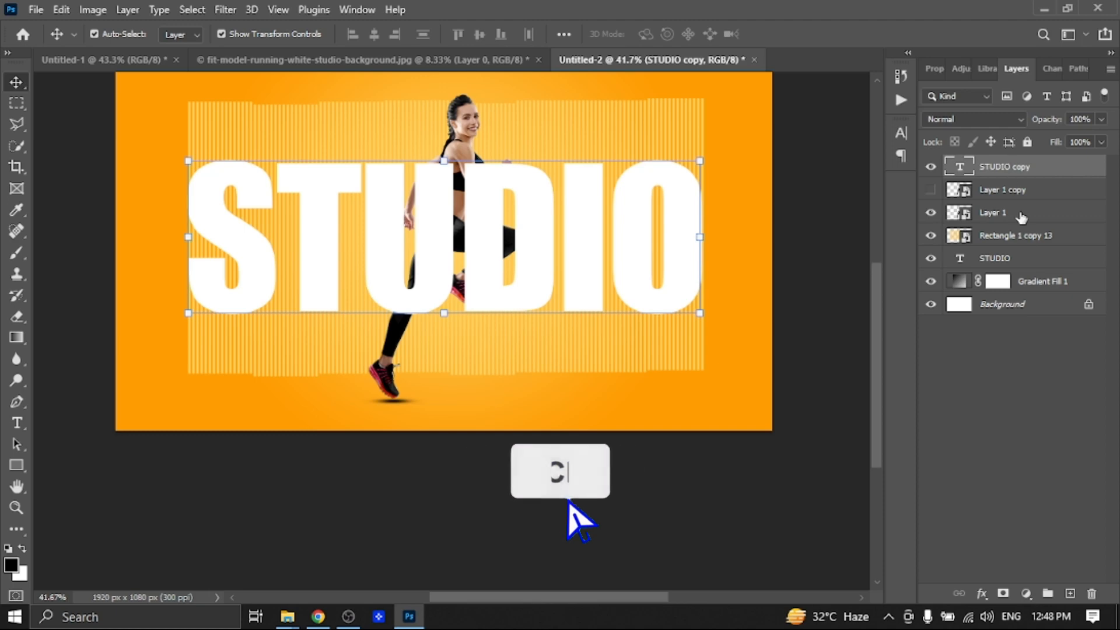
Clip the stripes smart object, Rectangle 1 copy 13, to the original STUDIO text layer with a clipping mask
click(1015, 237)
right_click(1000, 236)
click(887, 383)
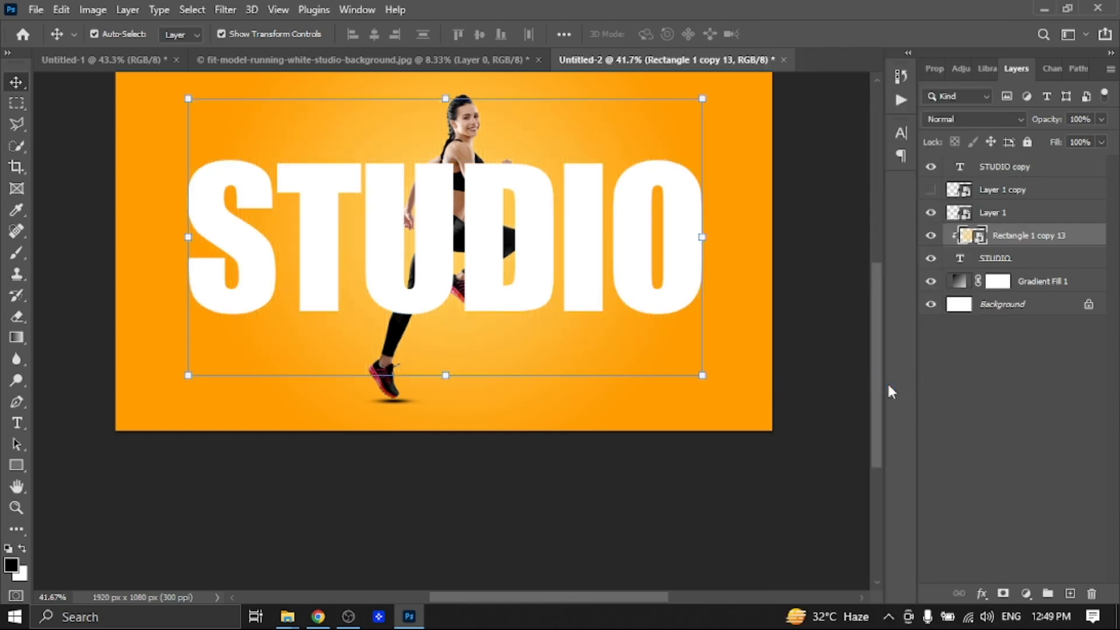
Add a 1 px white outside stroke to the STUDIO copy layer and reduce its fill to 0%
click(995, 169)
click(982, 594)
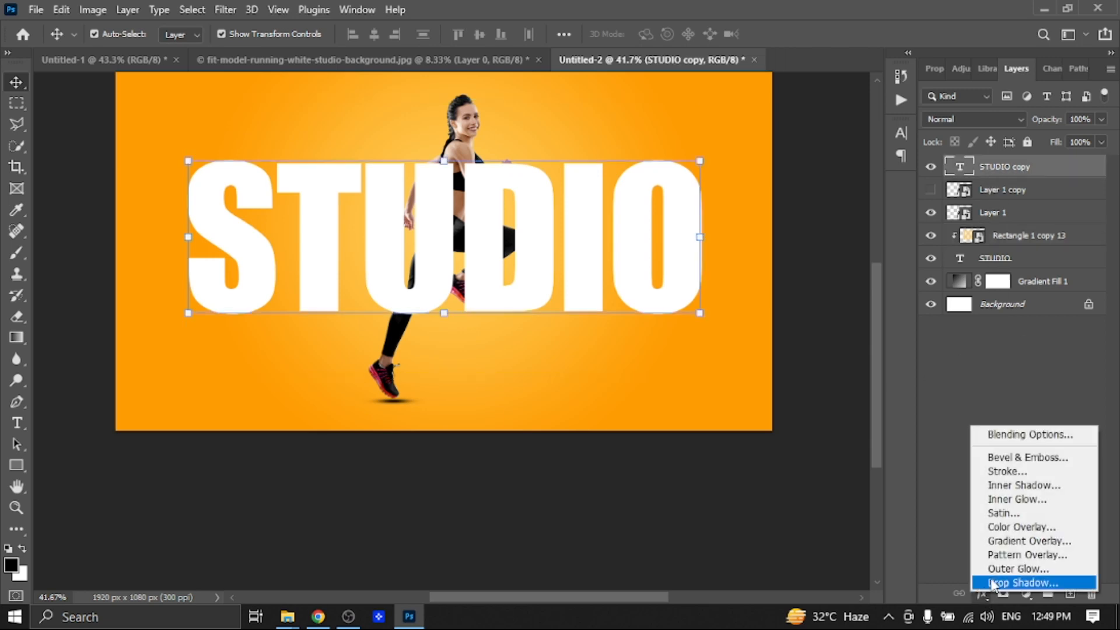
click(1000, 472)
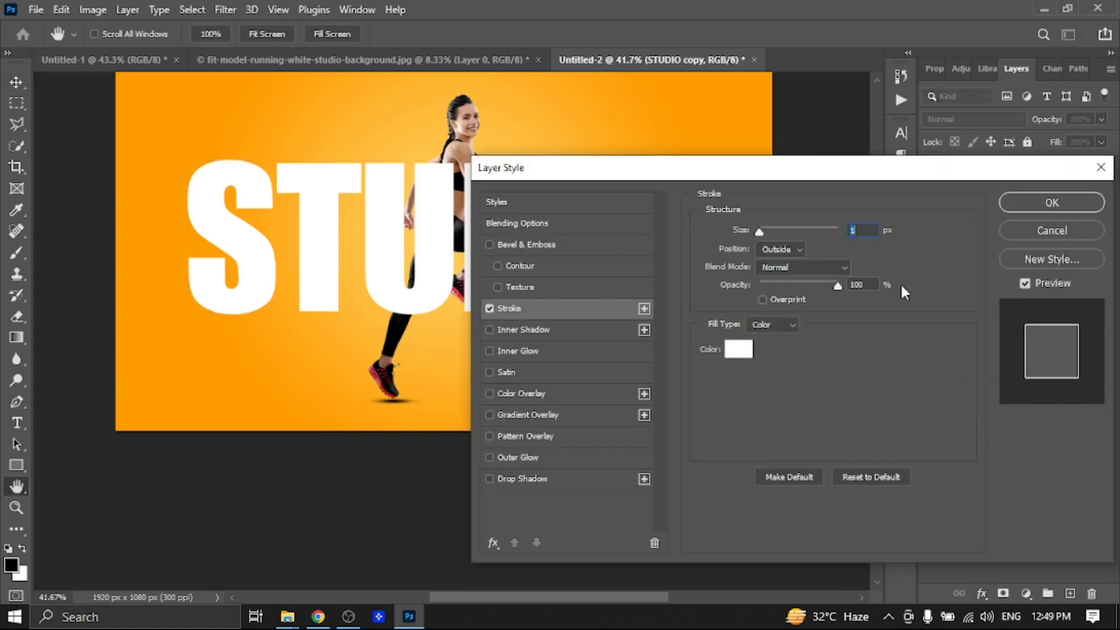
click(1052, 203)
click(1101, 142)
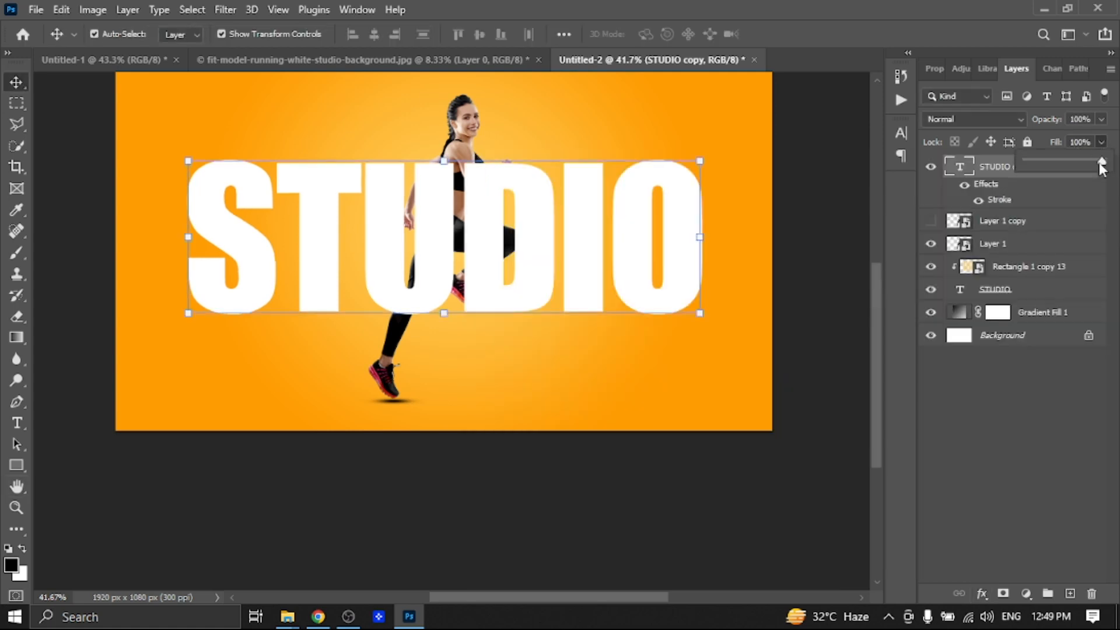
drag(1066, 164, 1004, 166)
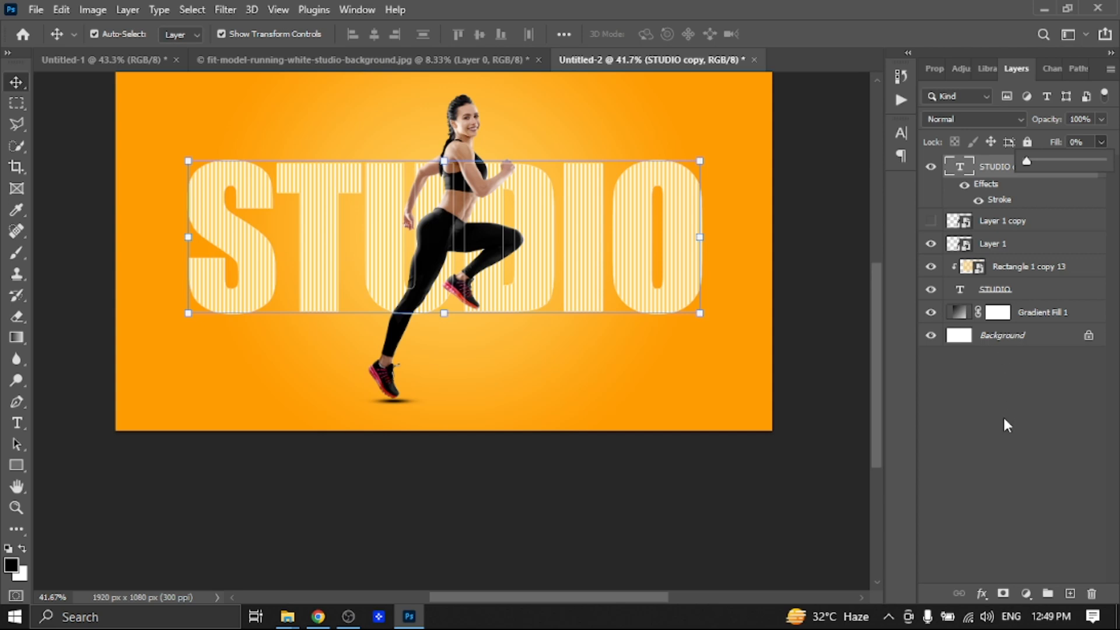
Set the stroke size of the STUDIO copy layer to 5 px
click(1003, 201)
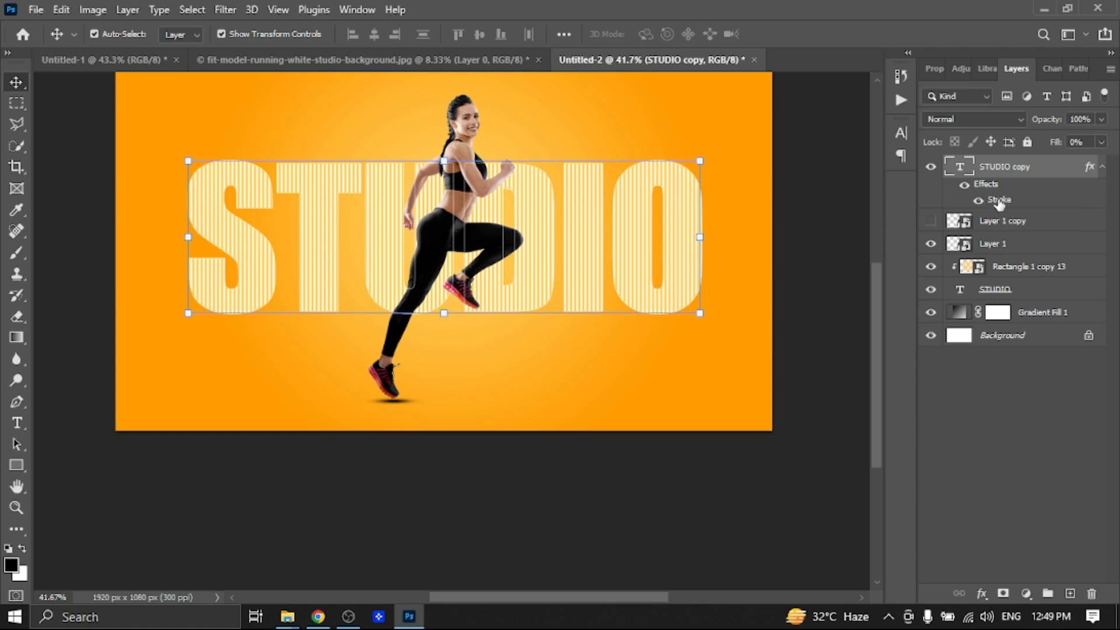
double_click(999, 201)
drag(761, 231, 764, 231)
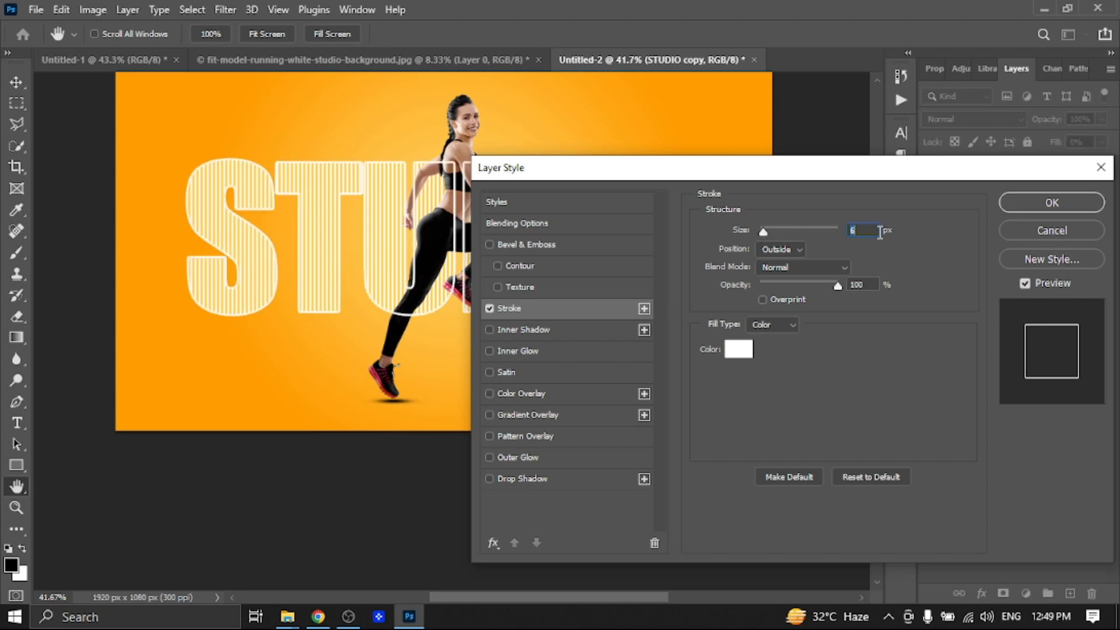
text(5)
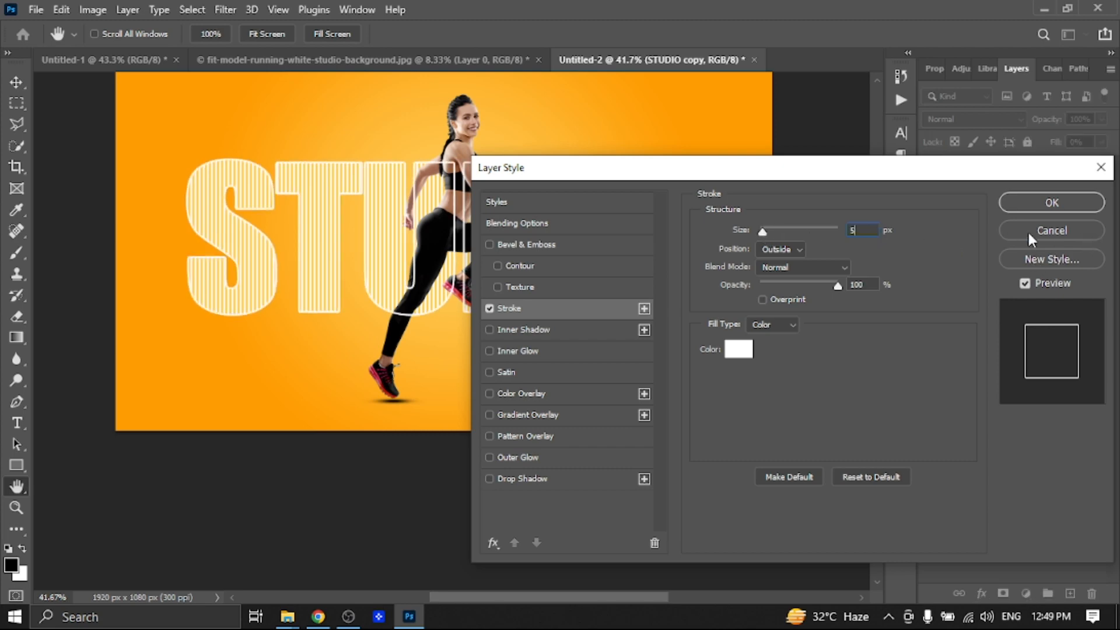
click(1030, 205)
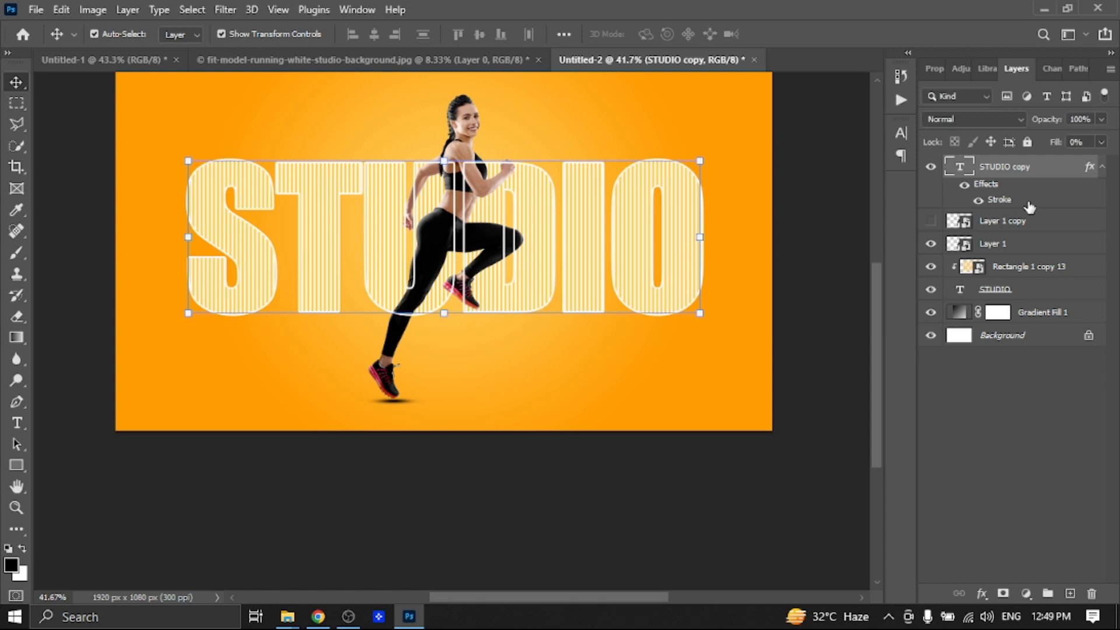
Select the clipped stripes and the STUDIO text layer and convert both to one smart object
click(1019, 270)
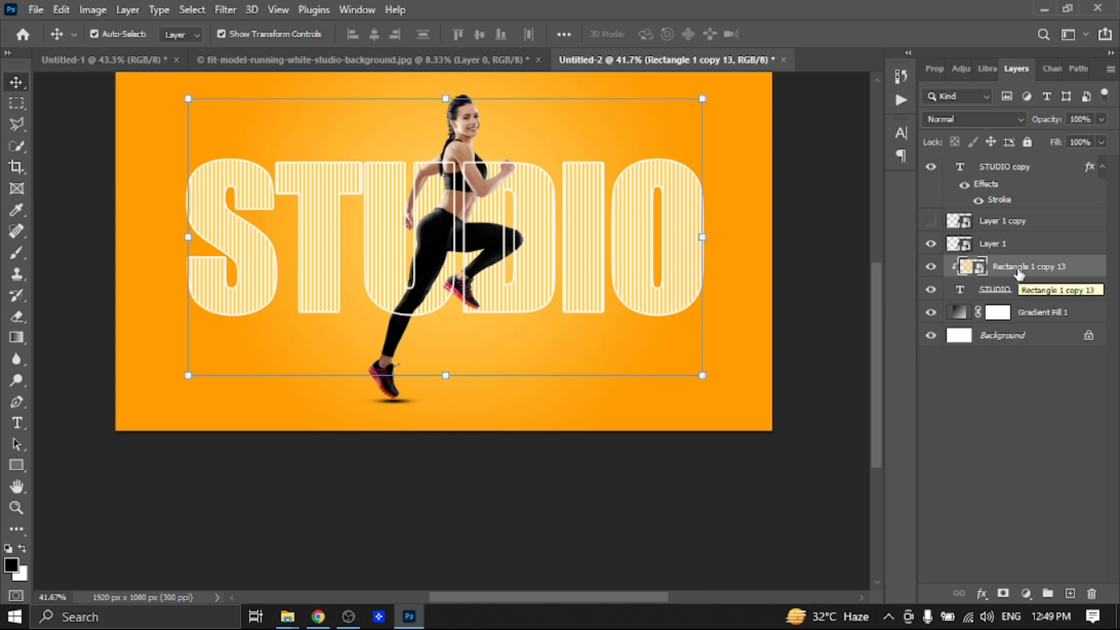
shift+click(998, 287)
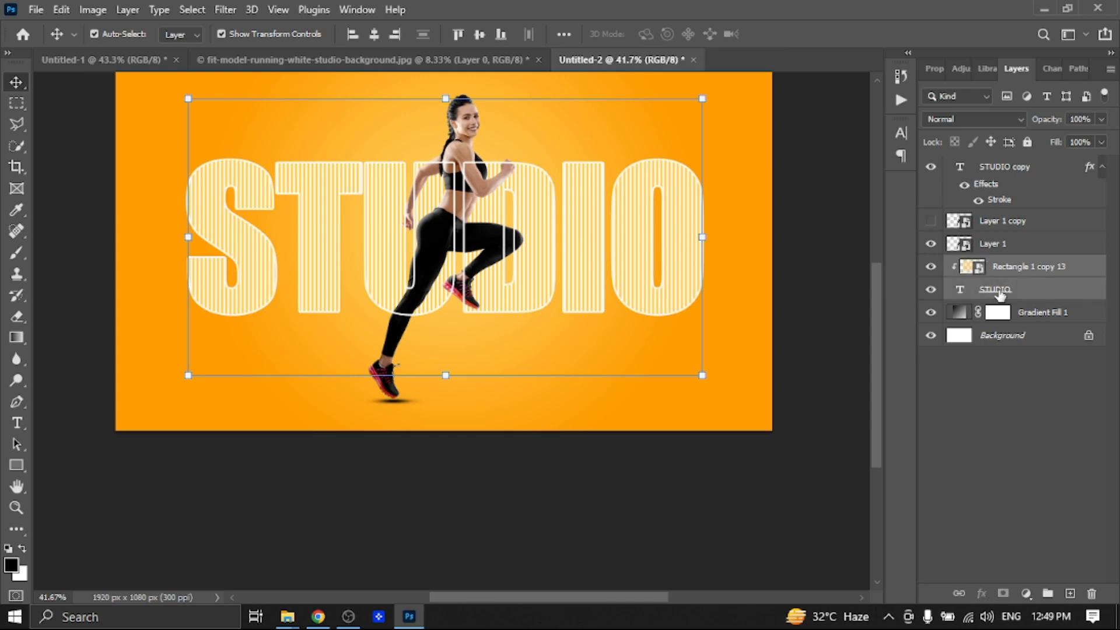
right_click(1000, 284)
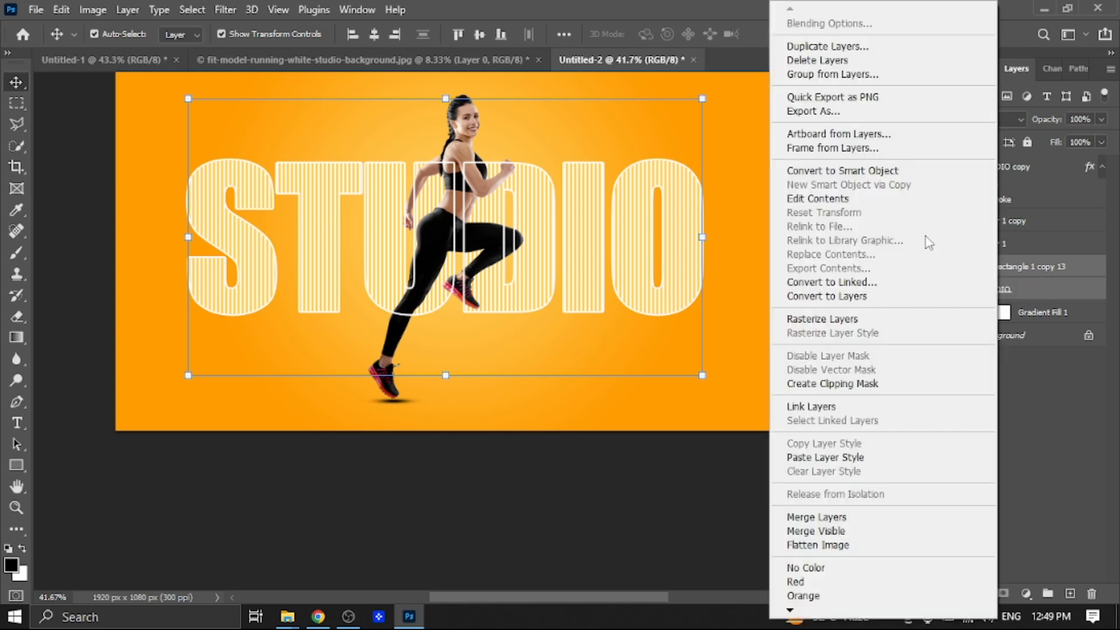
click(842, 174)
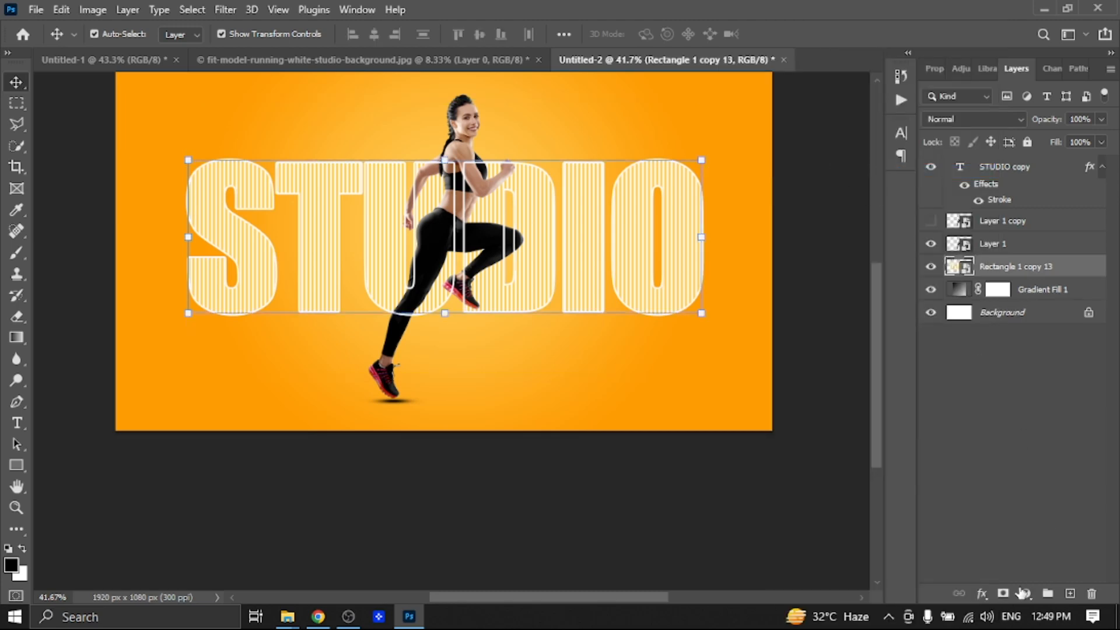
Add an inner glow to the striped text smart object and set its colour to ffbb38, sampled from the orange background
click(980, 594)
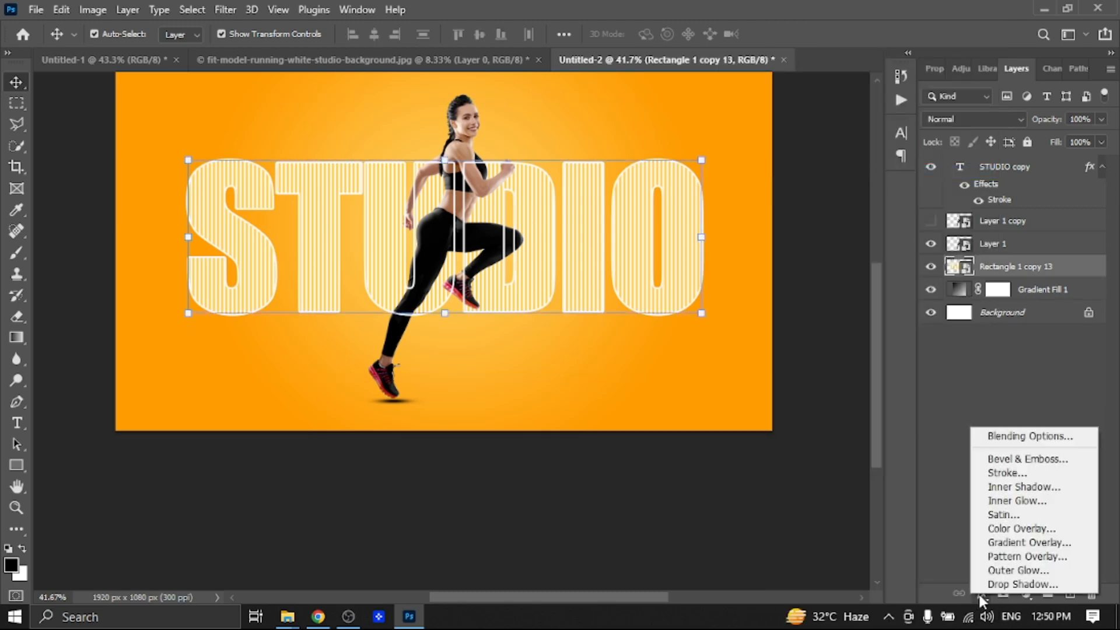
click(1006, 439)
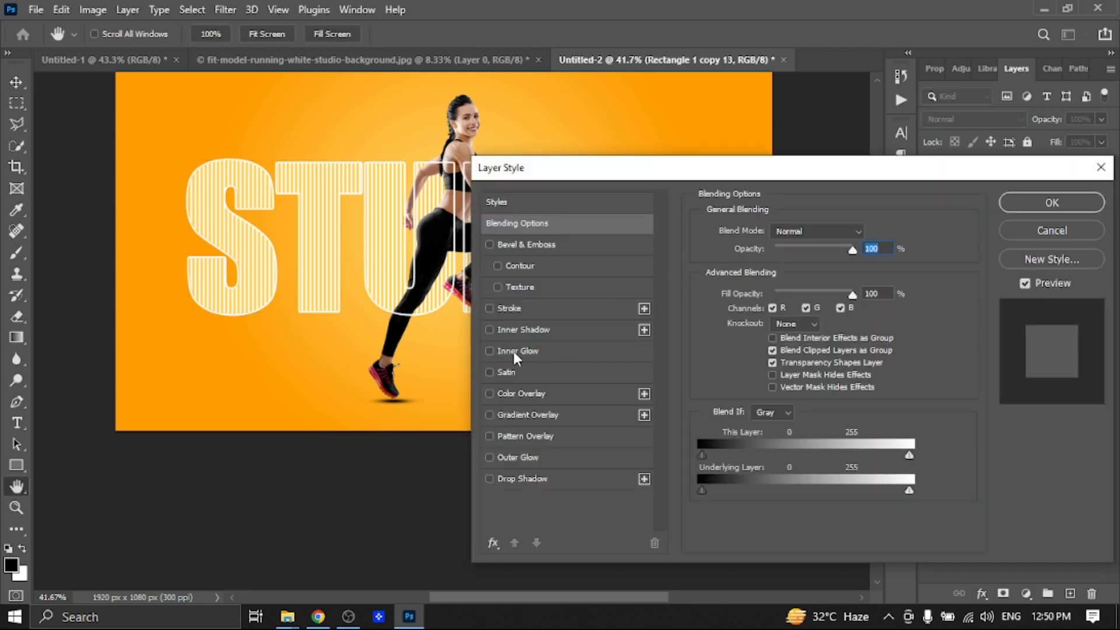
click(508, 350)
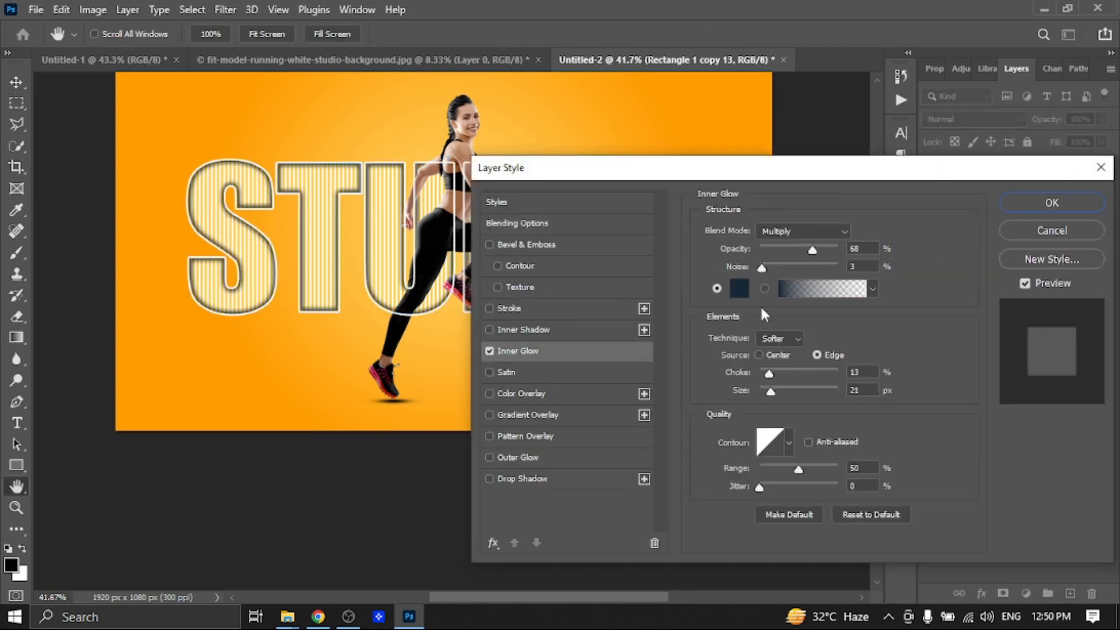
click(739, 288)
drag(742, 267, 682, 117)
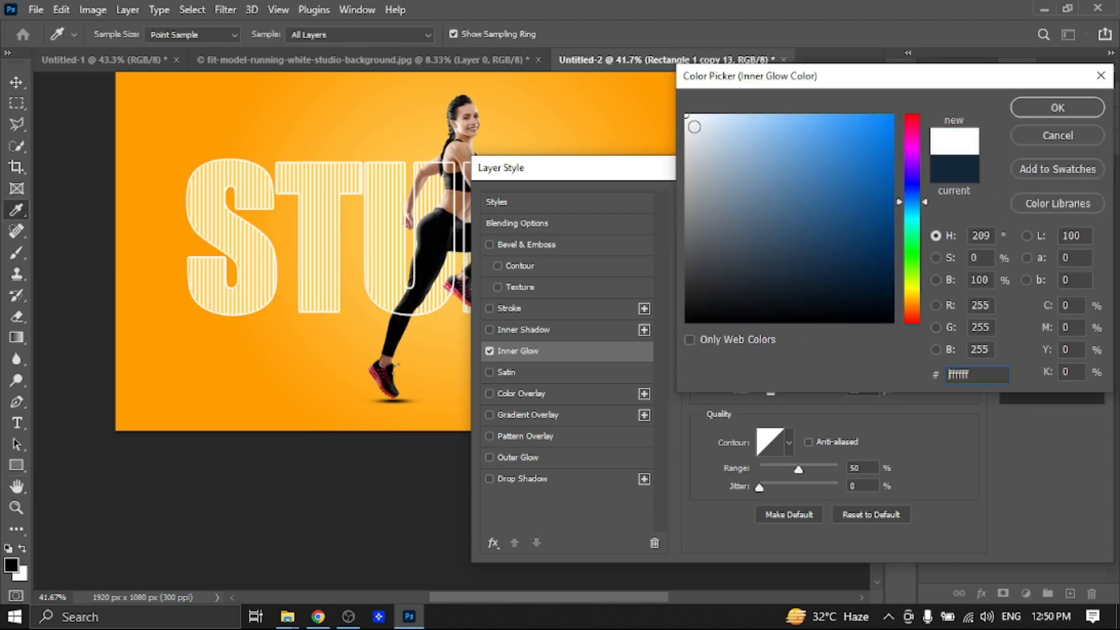
click(633, 87)
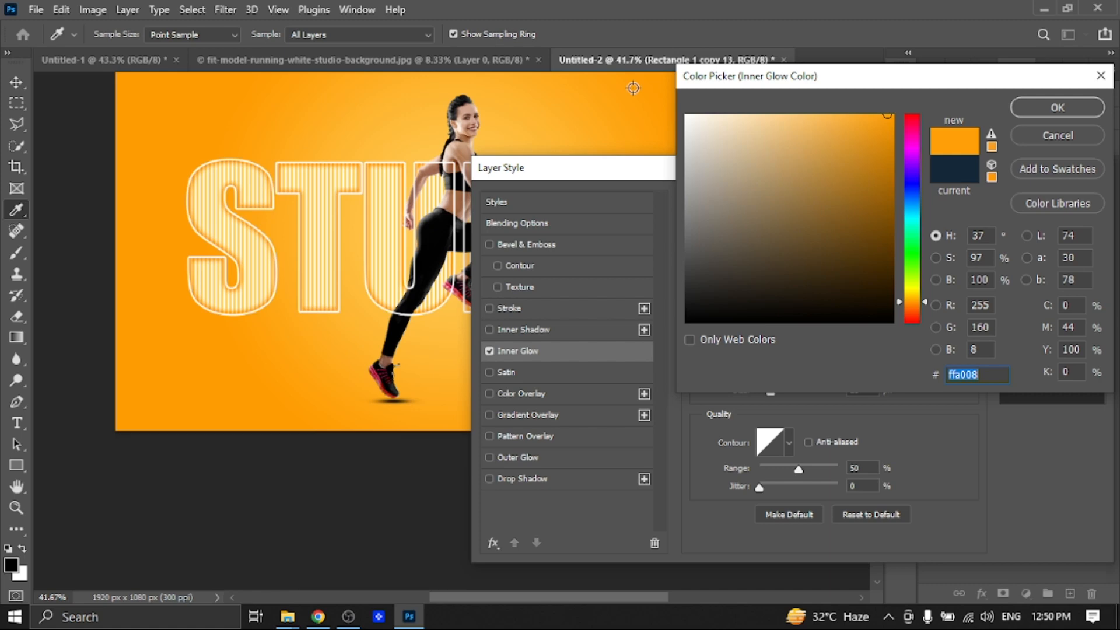
mouse_move(831, 149)
mouse_down()
mouse_move(853, 114)
mouse_move(868, 116)
mouse_up()
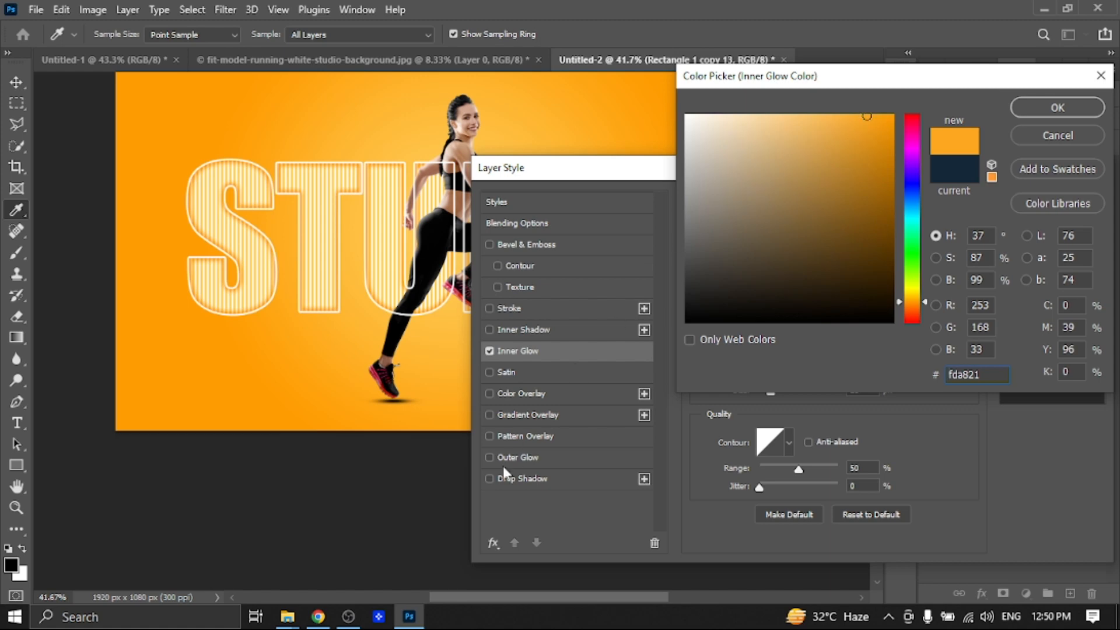
click(452, 348)
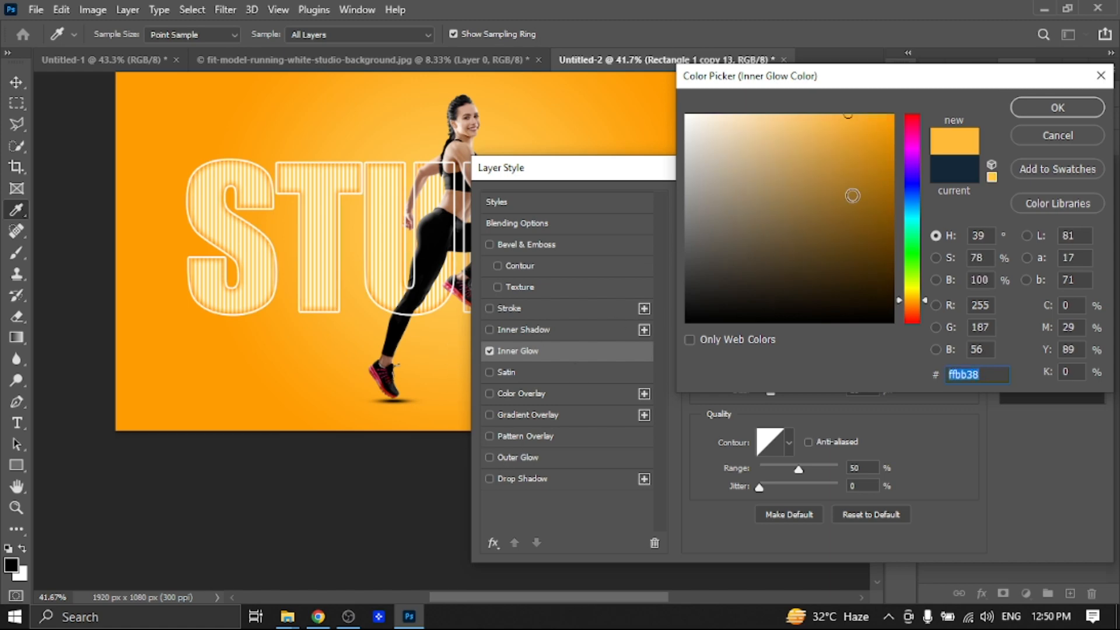
click(1030, 111)
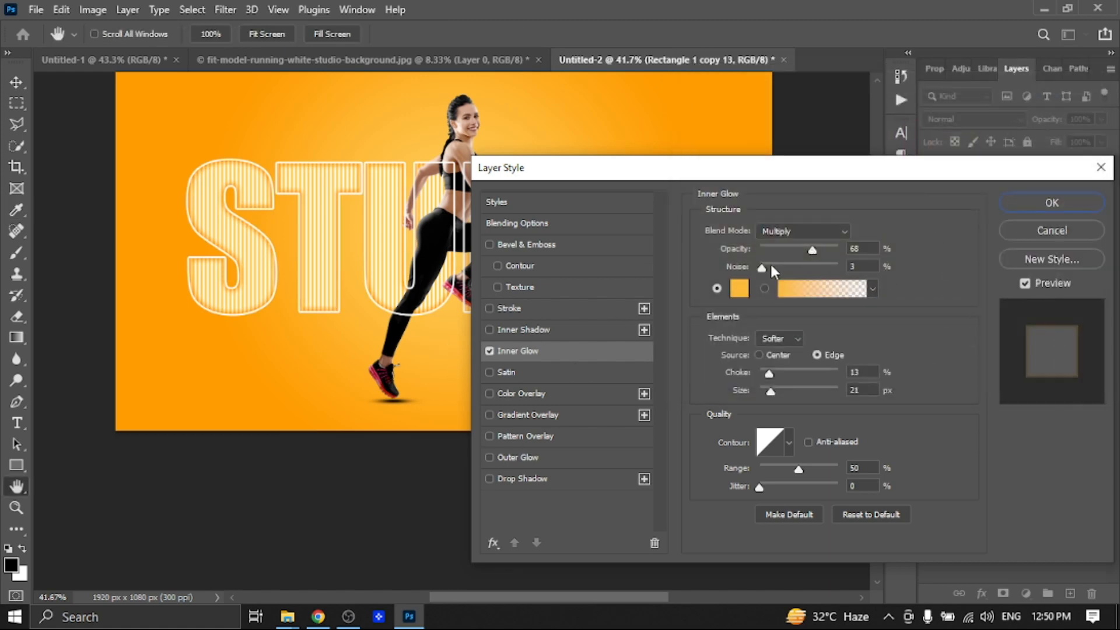
Set the inner glow's opacity to 79% and its contour to Cone - Inverted
click(823, 249)
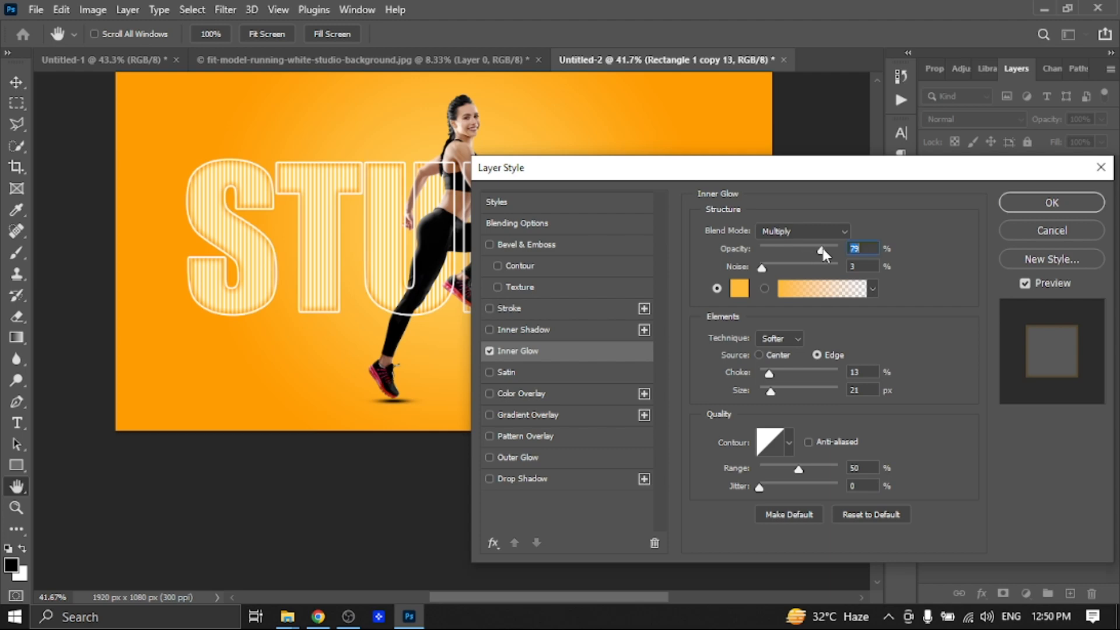
click(503, 330)
click(489, 330)
click(519, 351)
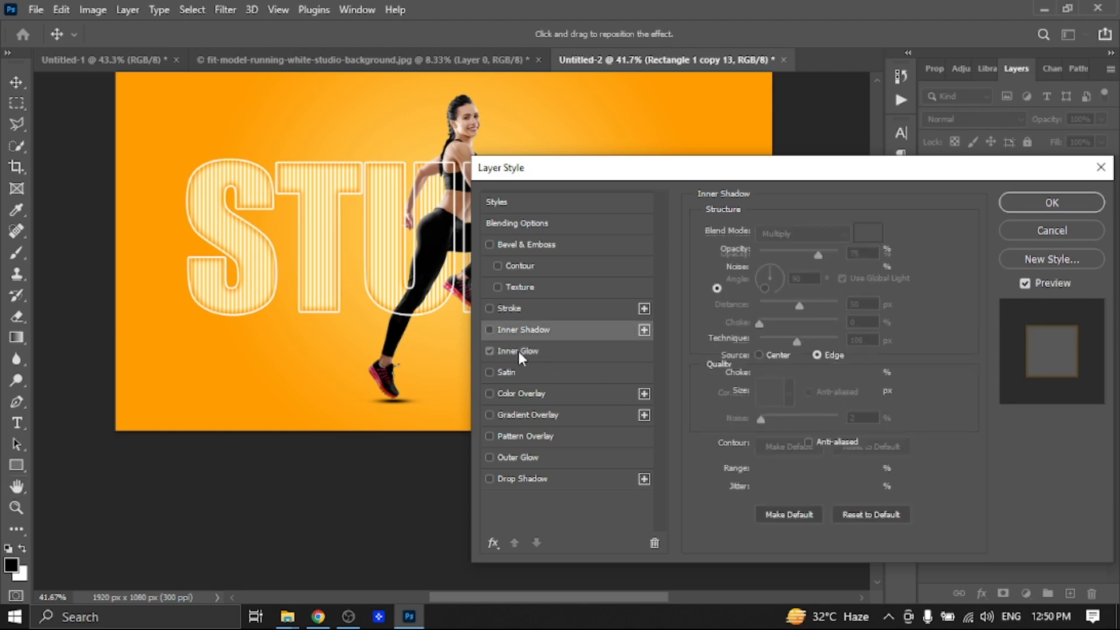
click(789, 436)
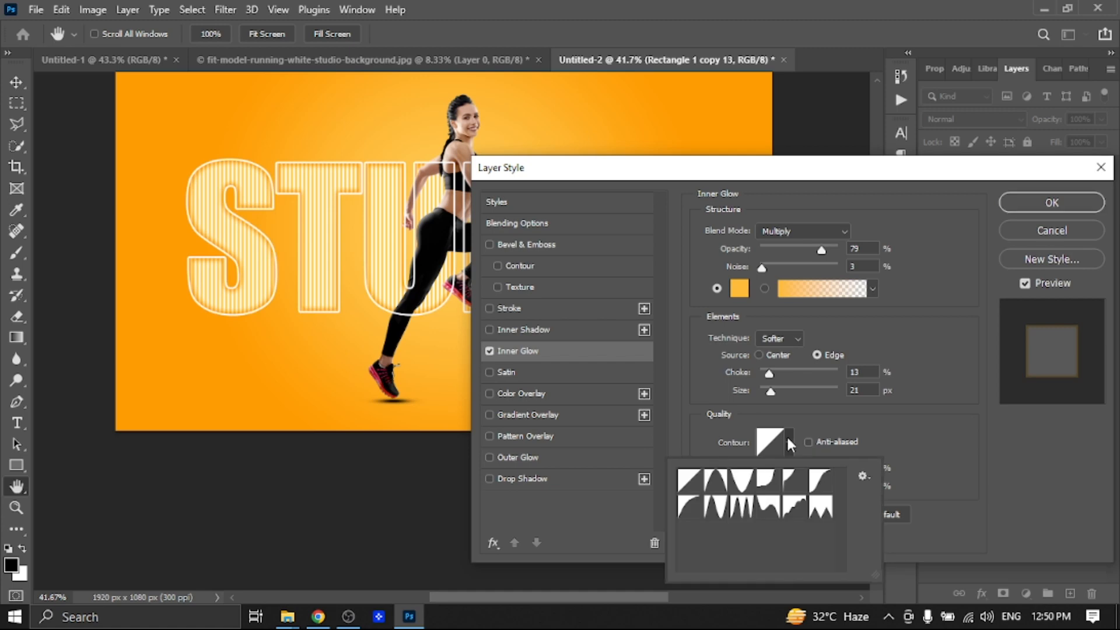
click(739, 485)
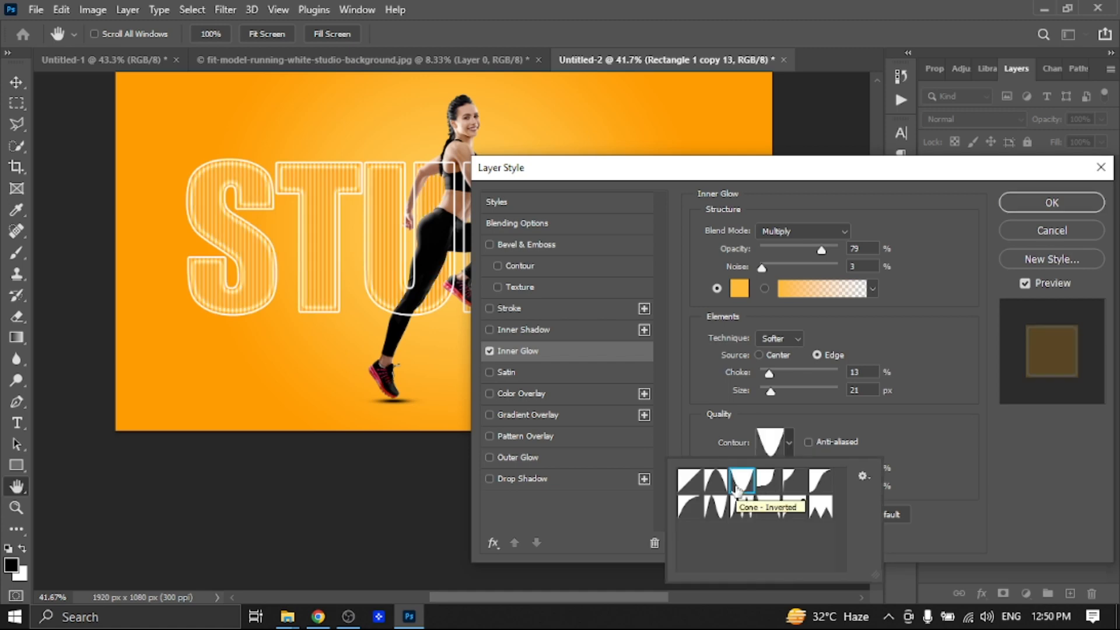
Set the inner glow's size to 21 px and its choke to 20%
drag(771, 392, 770, 392)
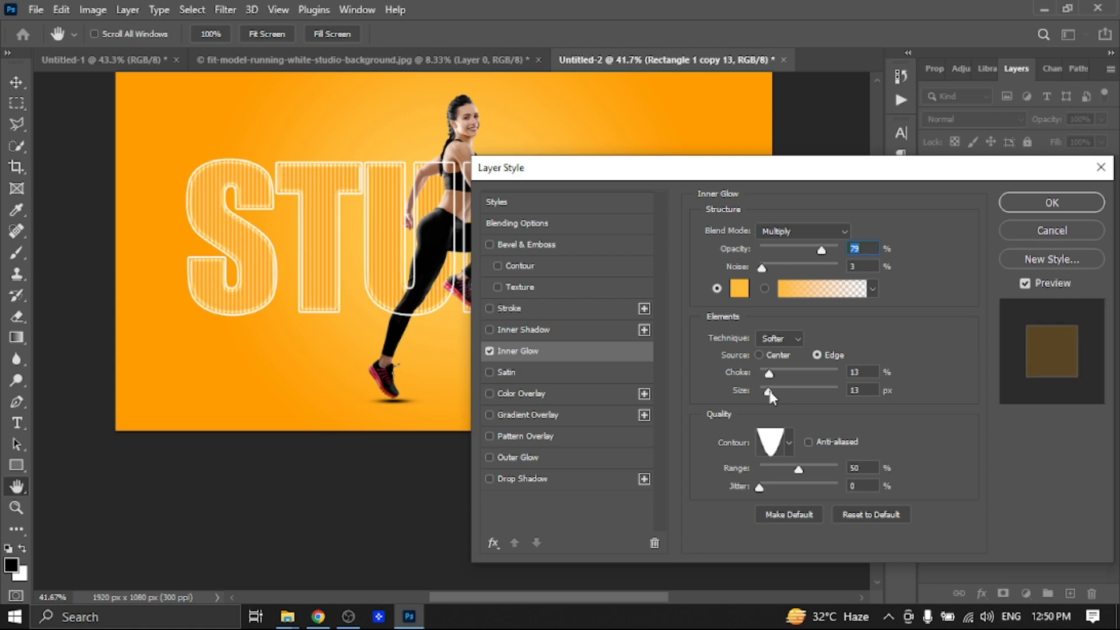
drag(772, 392, 779, 375)
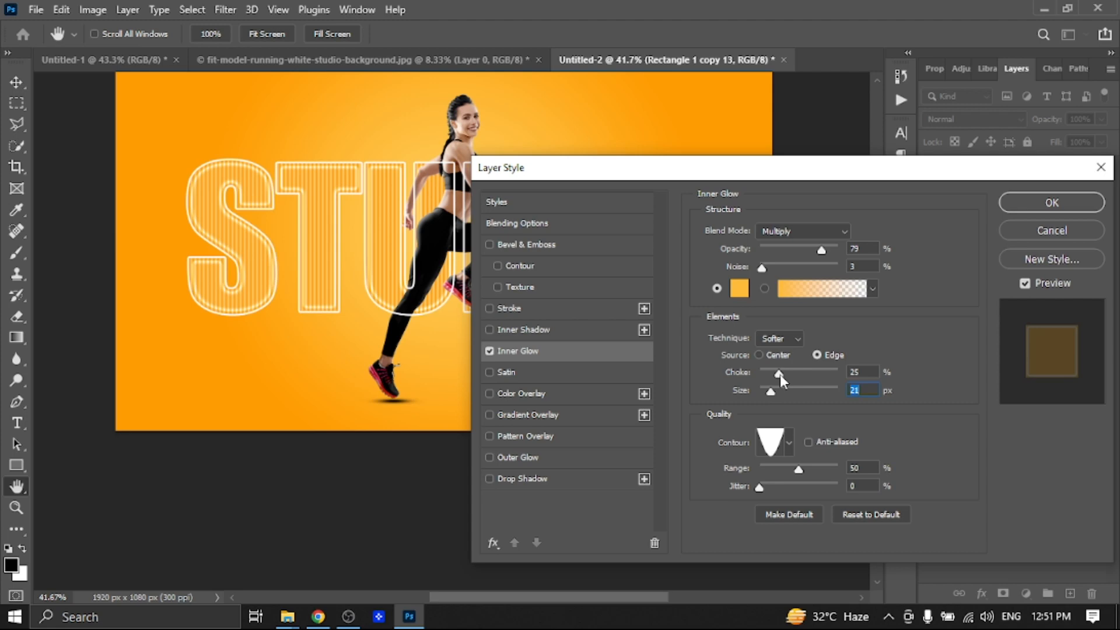
drag(780, 375, 777, 376)
Change the inner glow colour to ff9d02, sampled from the orange background near the canvas's upper-left corner
click(739, 288)
click(890, 136)
click(893, 115)
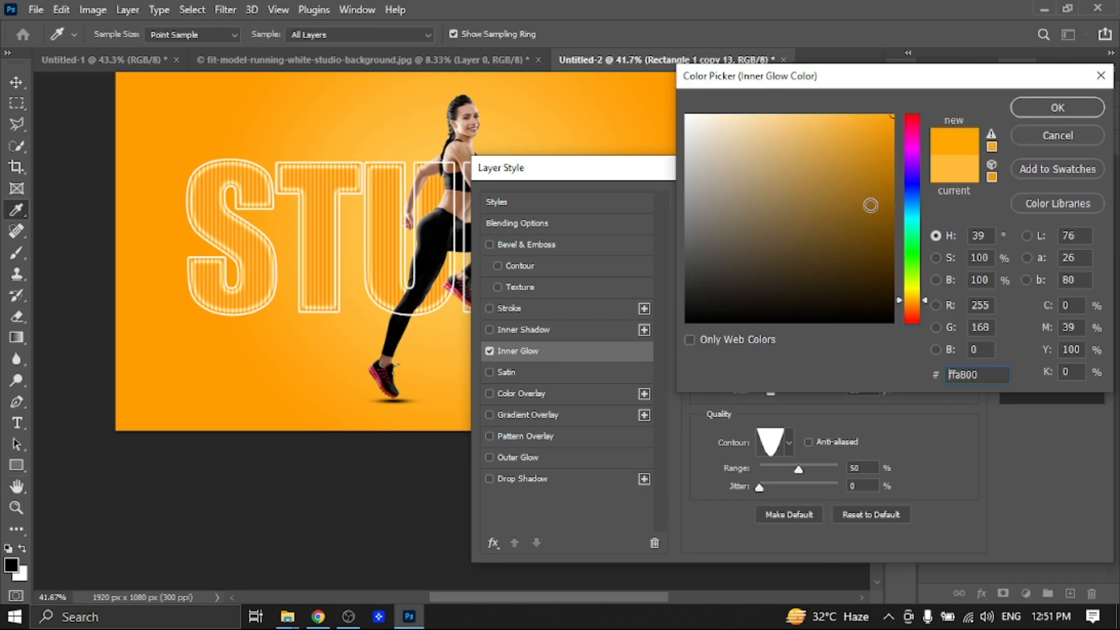
click(886, 151)
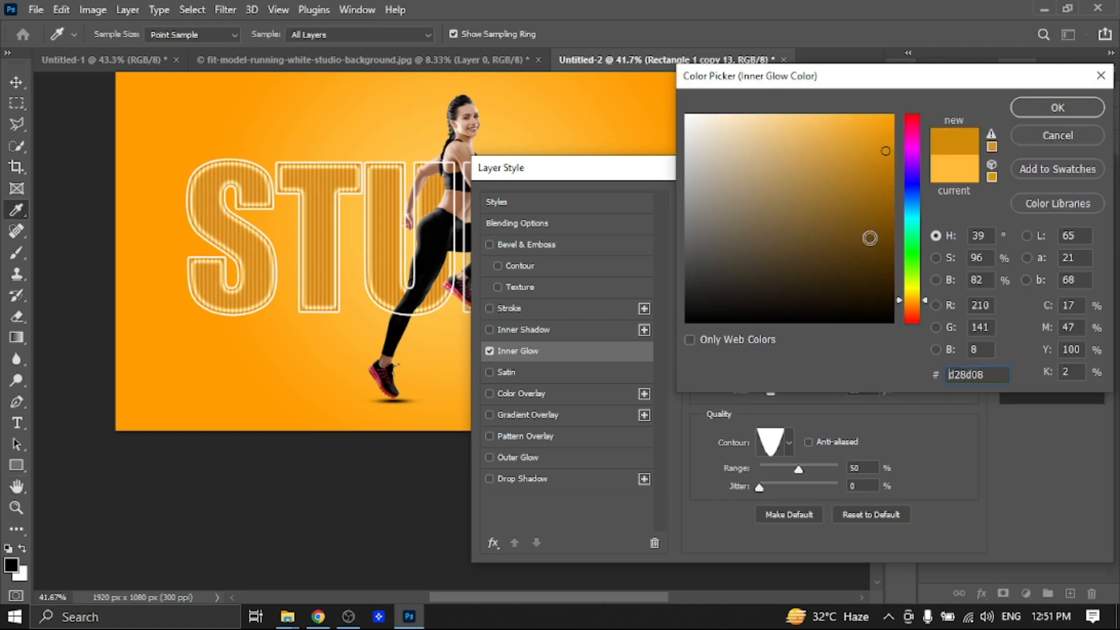
click(151, 99)
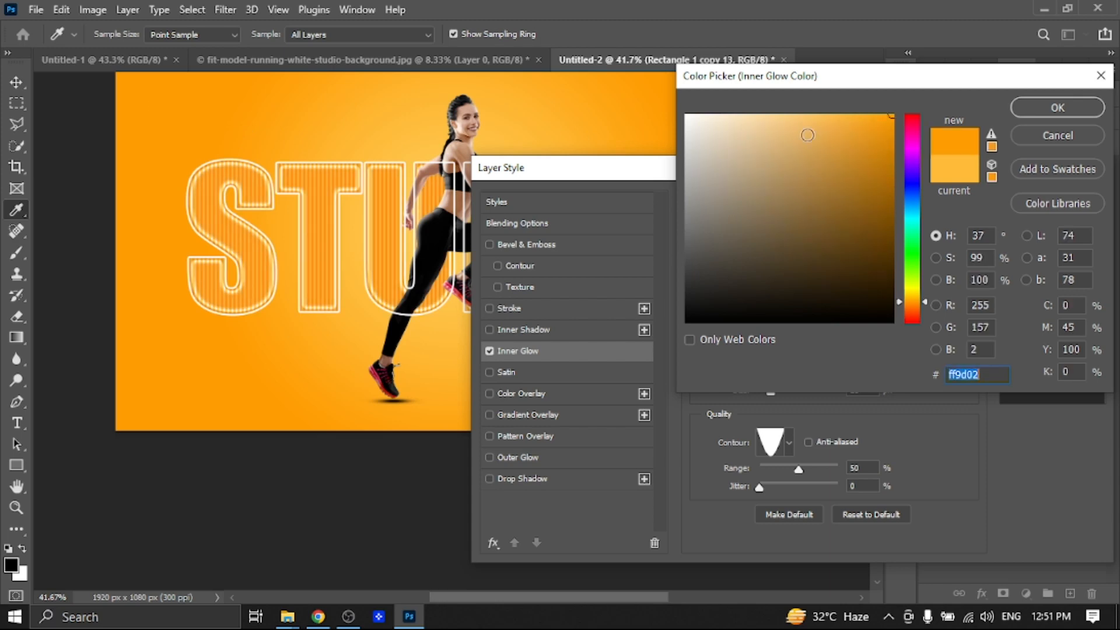
click(1058, 108)
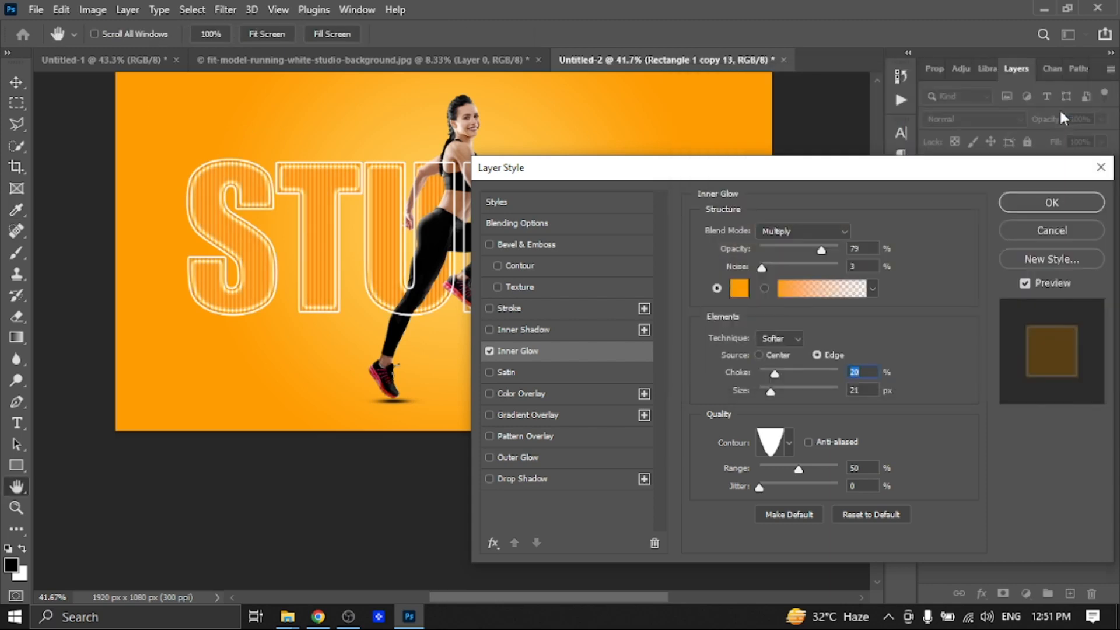
Set the inner glow's range to 27% and size to 24 px, and apply the layer style
drag(798, 469, 782, 469)
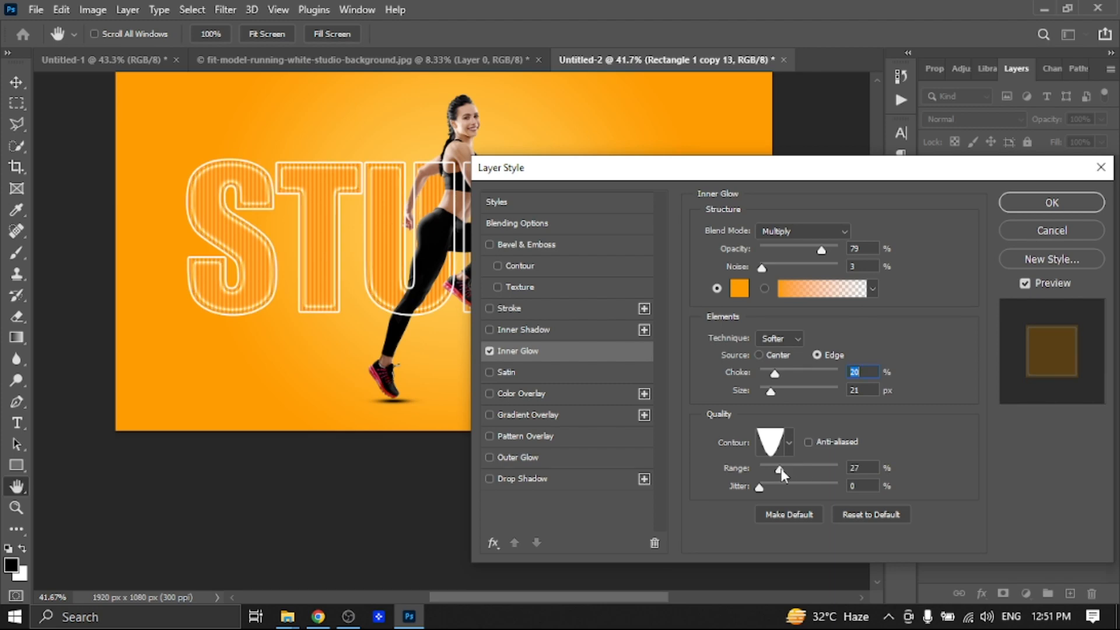
click(782, 468)
drag(771, 391, 789, 376)
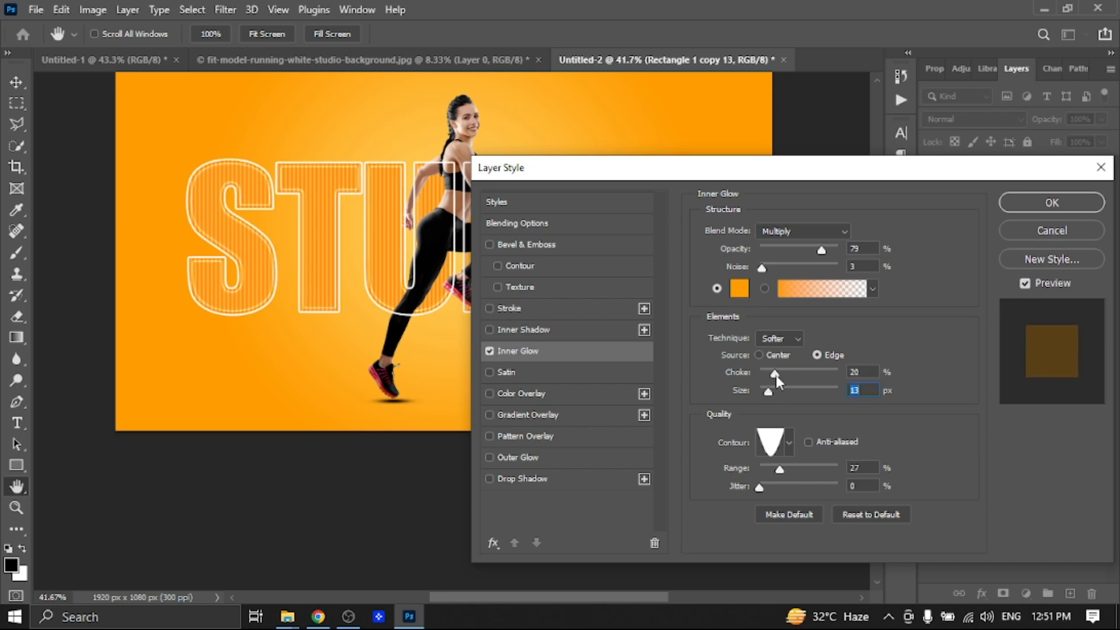
click(776, 376)
drag(768, 391, 772, 389)
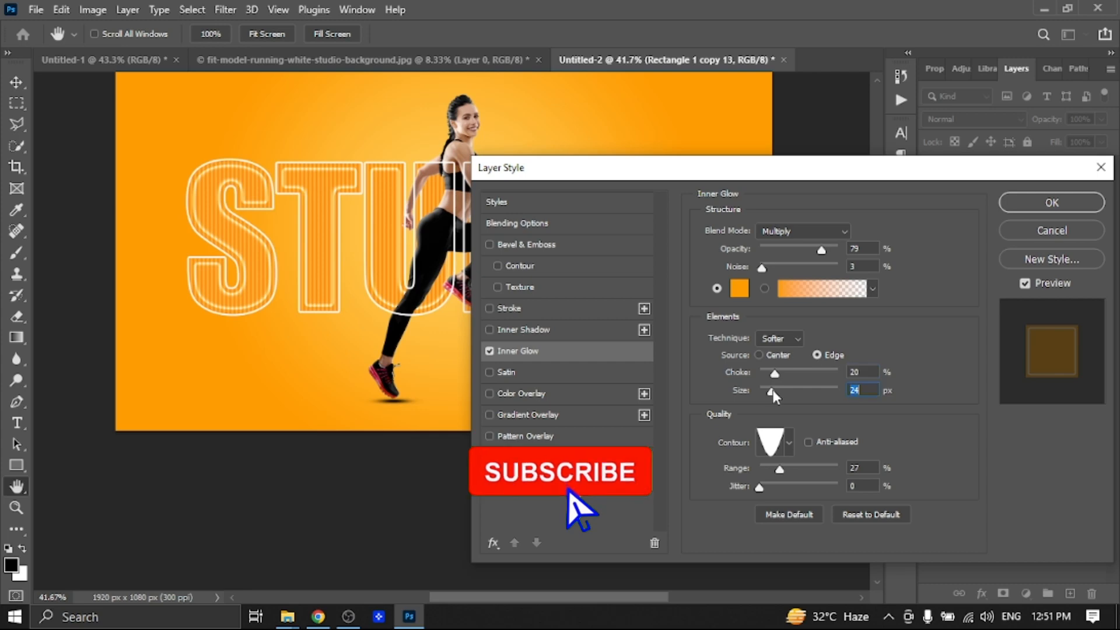
click(1030, 201)
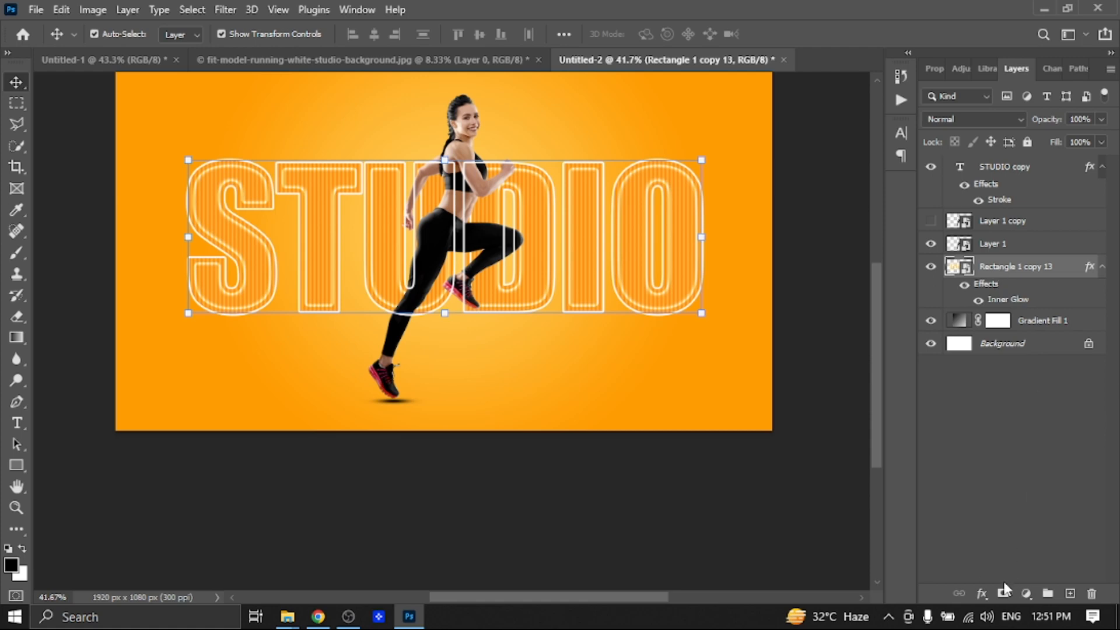
Add a drop shadow to the striped text smart object, positioned at a -23° angle and 15 px distance
click(982, 593)
click(993, 433)
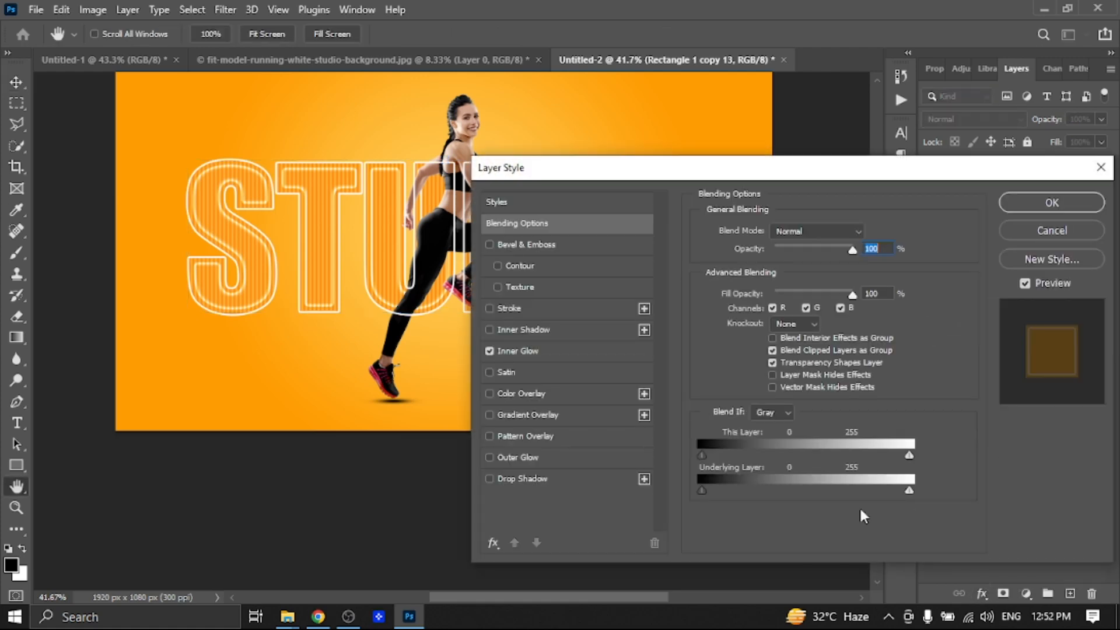
click(491, 478)
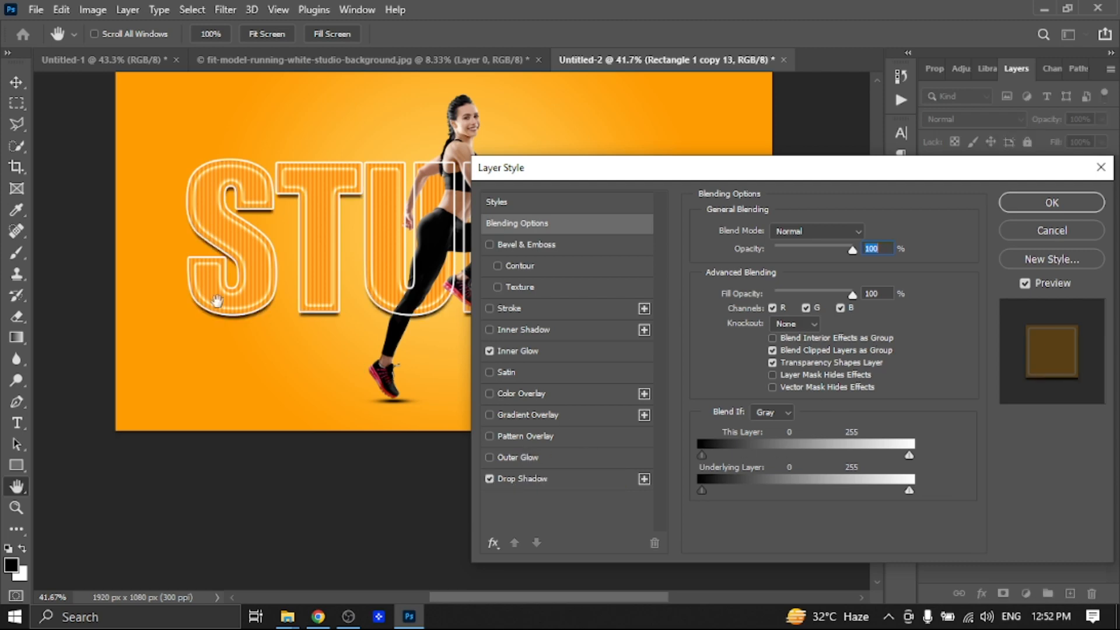
drag(253, 288, 252, 287)
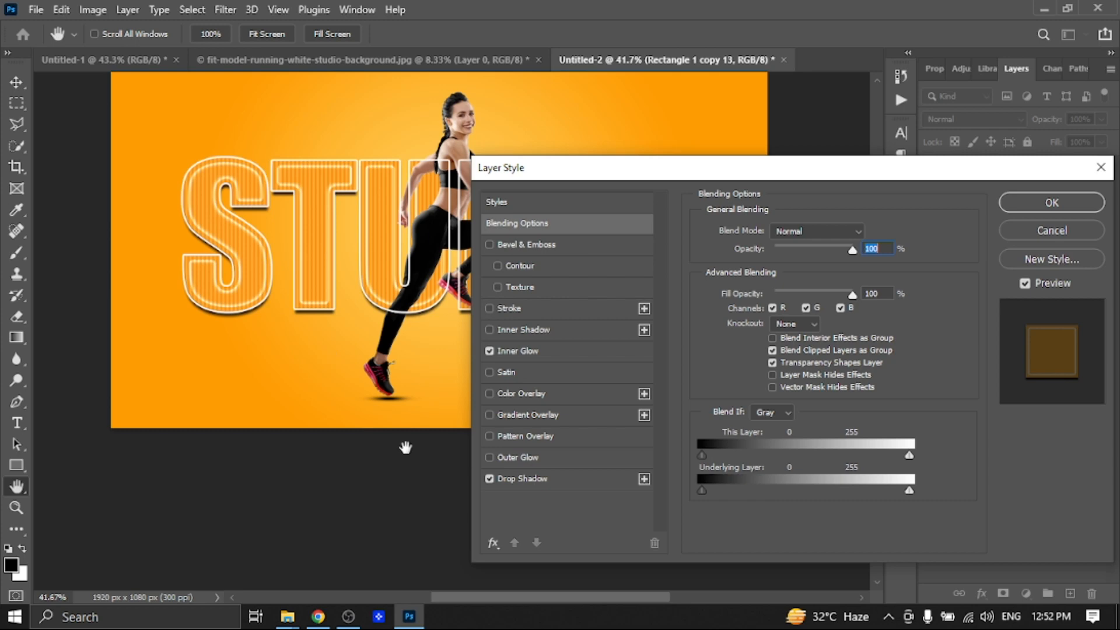
click(522, 479)
drag(244, 292, 286, 301)
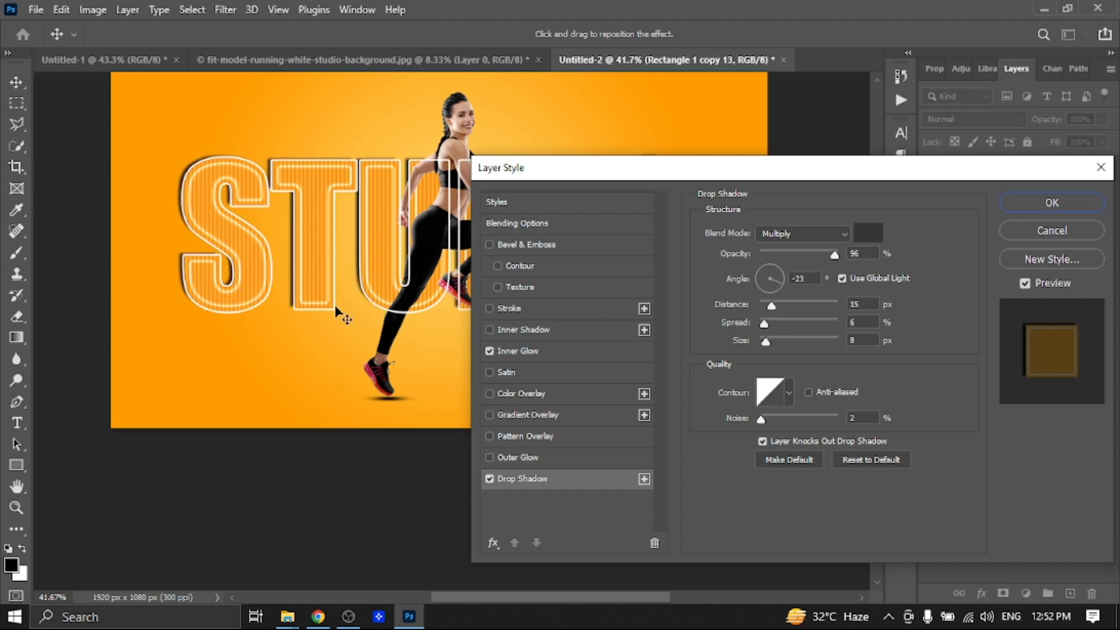
Set the drop shadow's size to 8 px and opacity to 33%, and apply it
drag(766, 345, 771, 345)
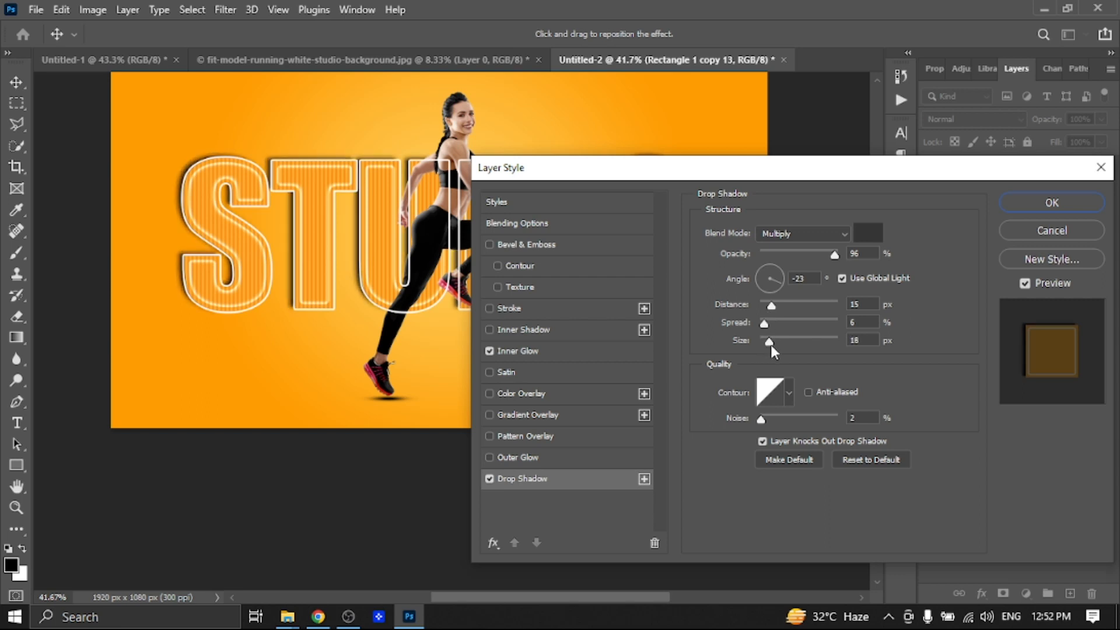
drag(770, 345, 766, 344)
drag(834, 255, 786, 257)
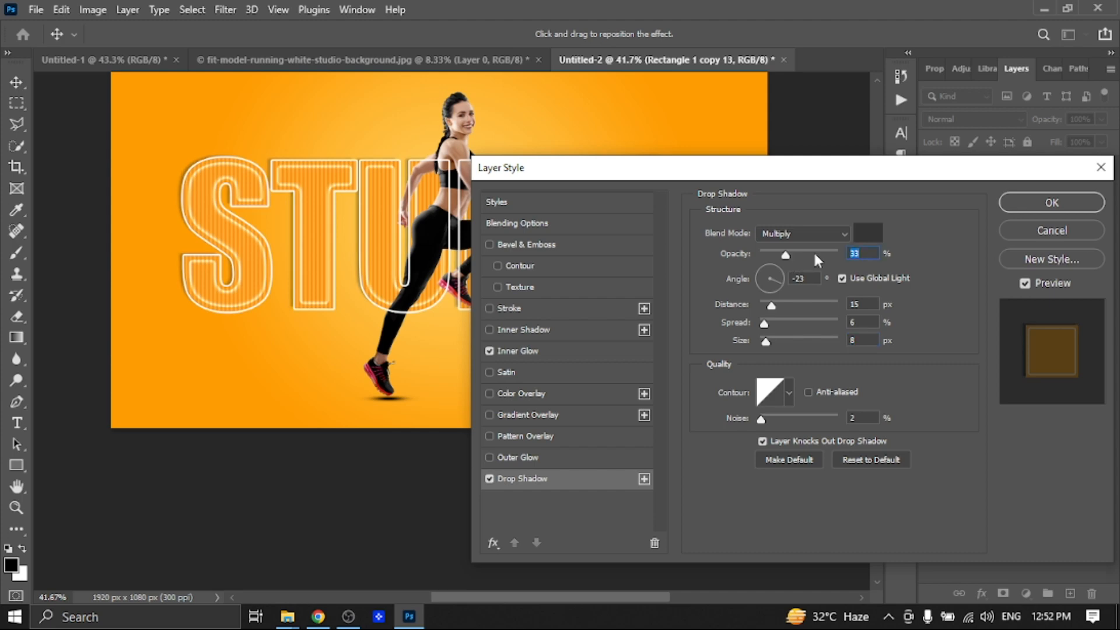
click(1015, 205)
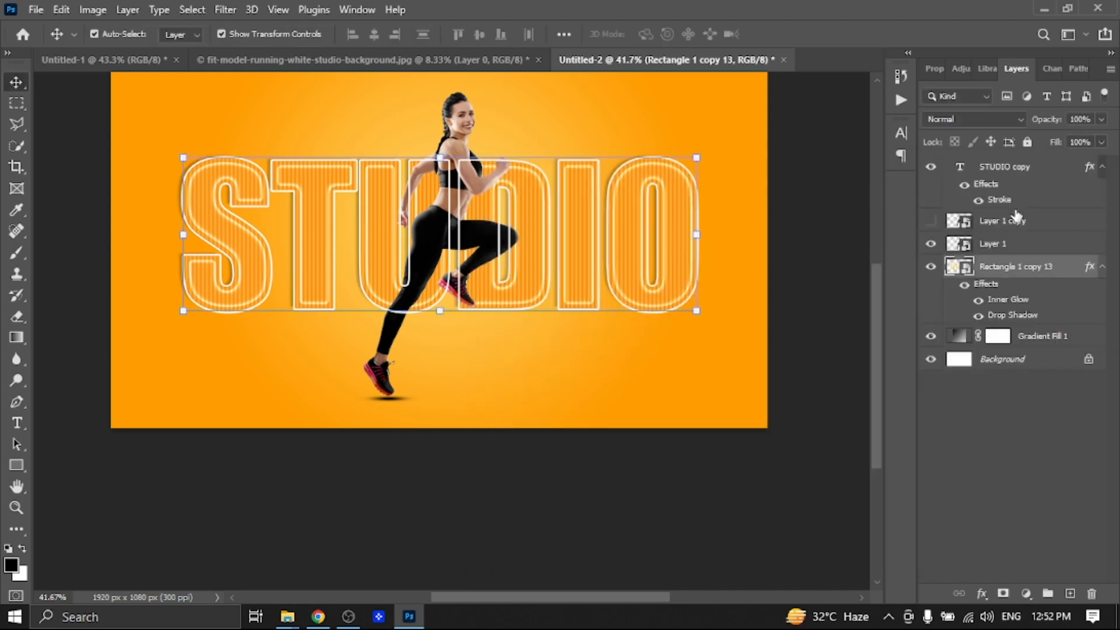
Compare the two model layers by toggling their visibility, and clip Layer 1 to the striped text smart object
click(930, 223)
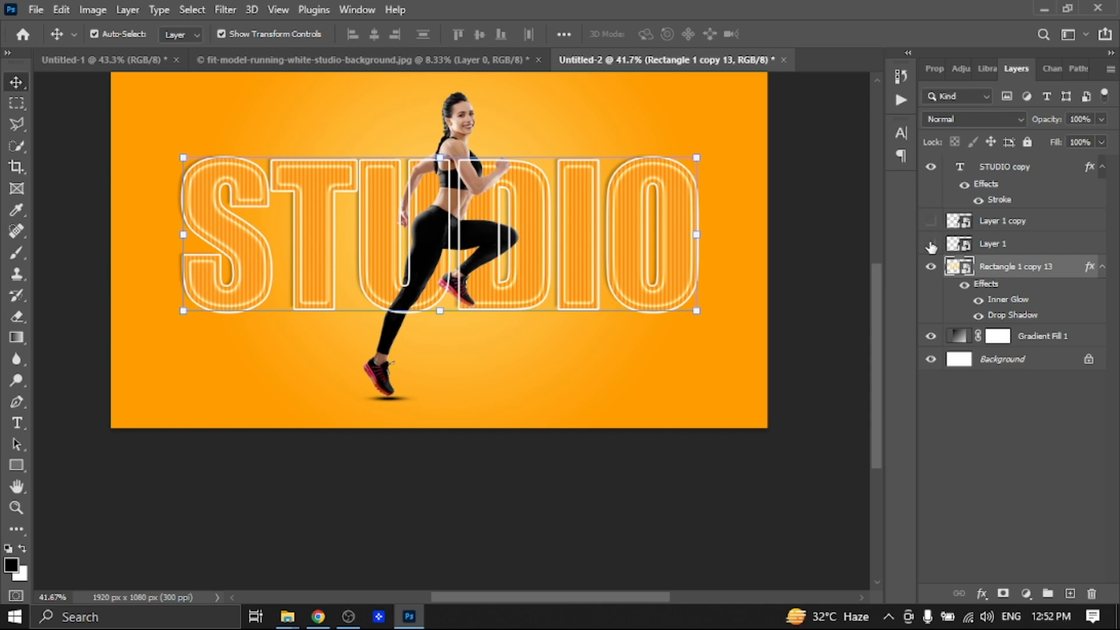
click(931, 245)
click(931, 244)
click(931, 222)
click(931, 222)
click(993, 249)
right_click(993, 249)
click(847, 389)
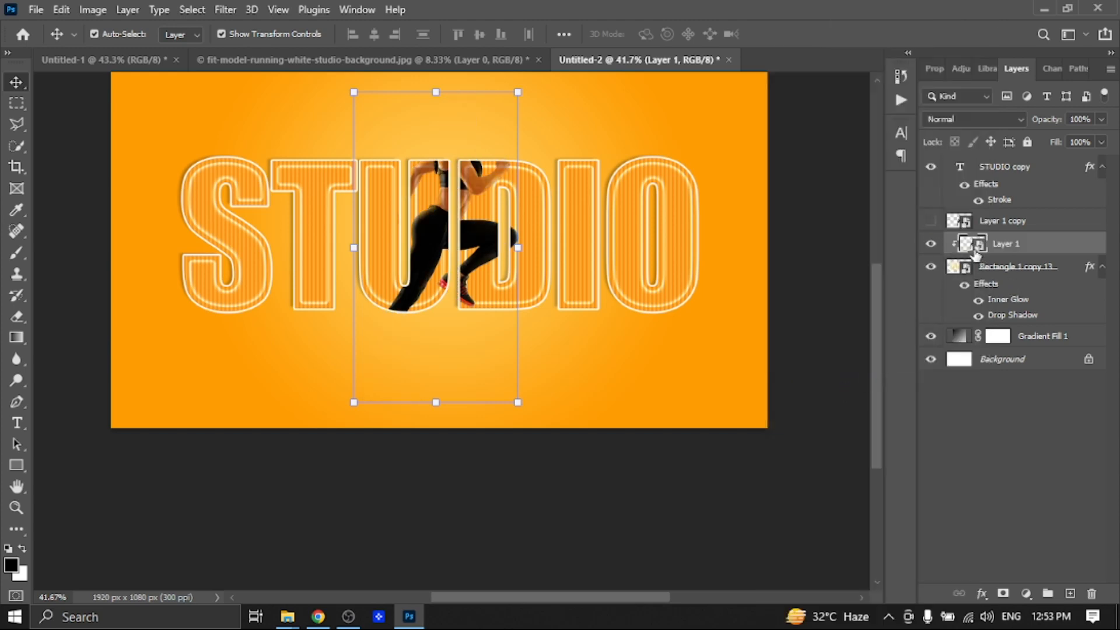
Add a drop shadow to the clipped Layer 1 with 80% opacity, 5 px distance and 7 px size
click(981, 593)
click(981, 593)
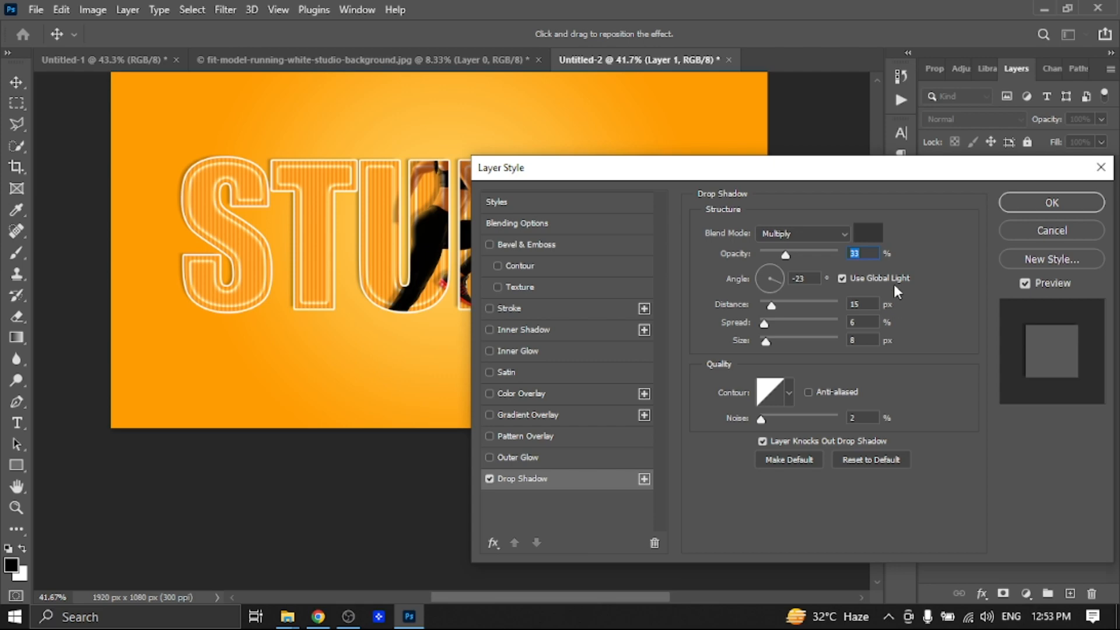
drag(790, 257, 825, 256)
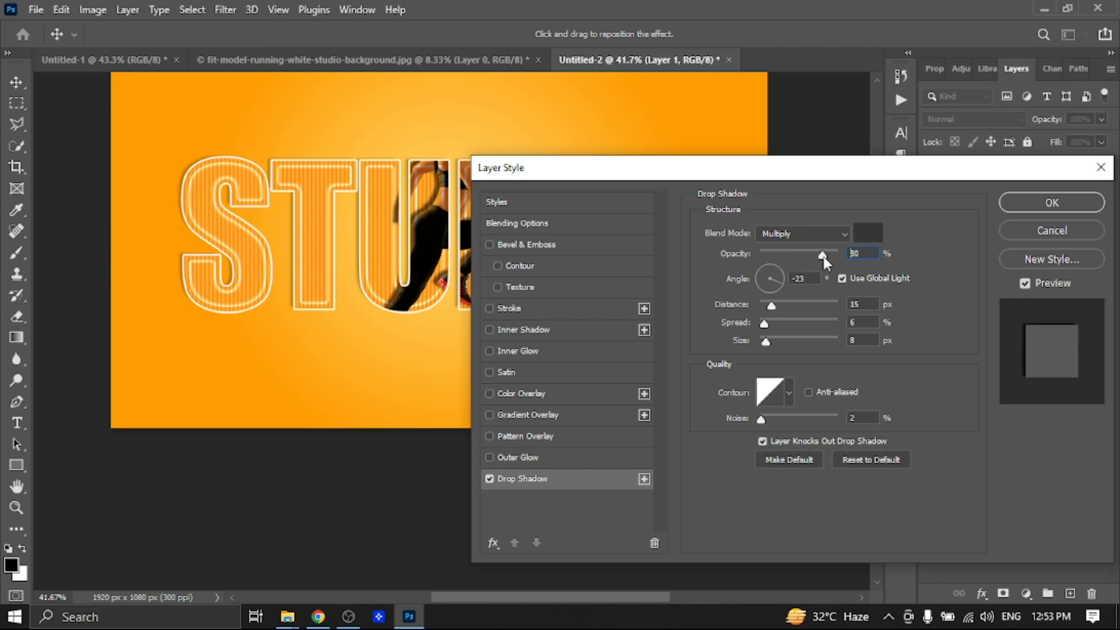
click(766, 341)
drag(772, 303, 771, 305)
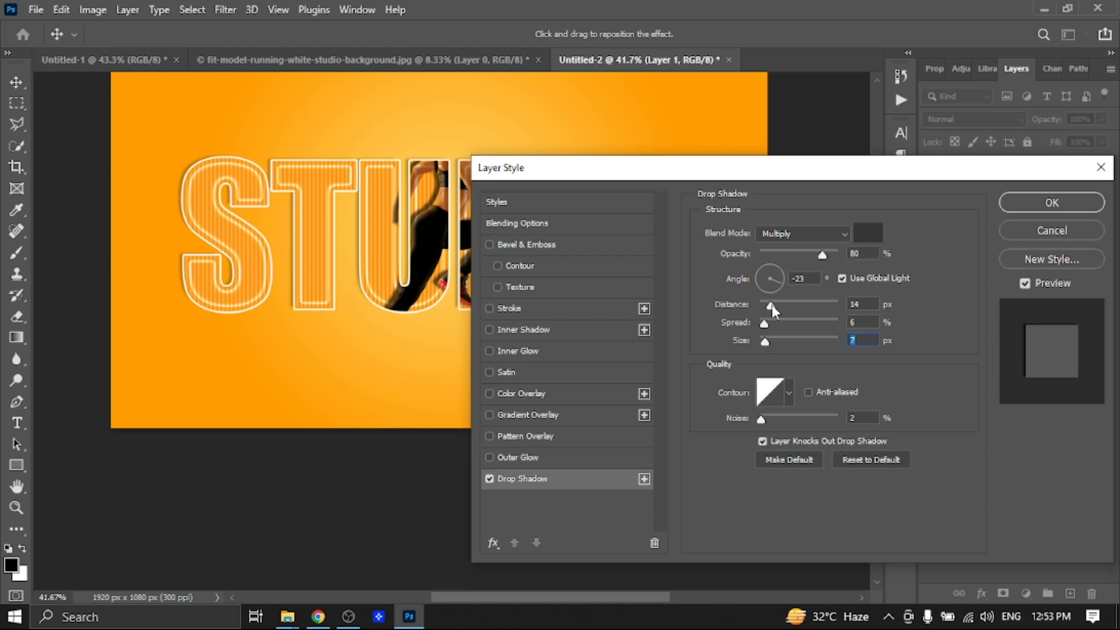
drag(771, 304, 764, 304)
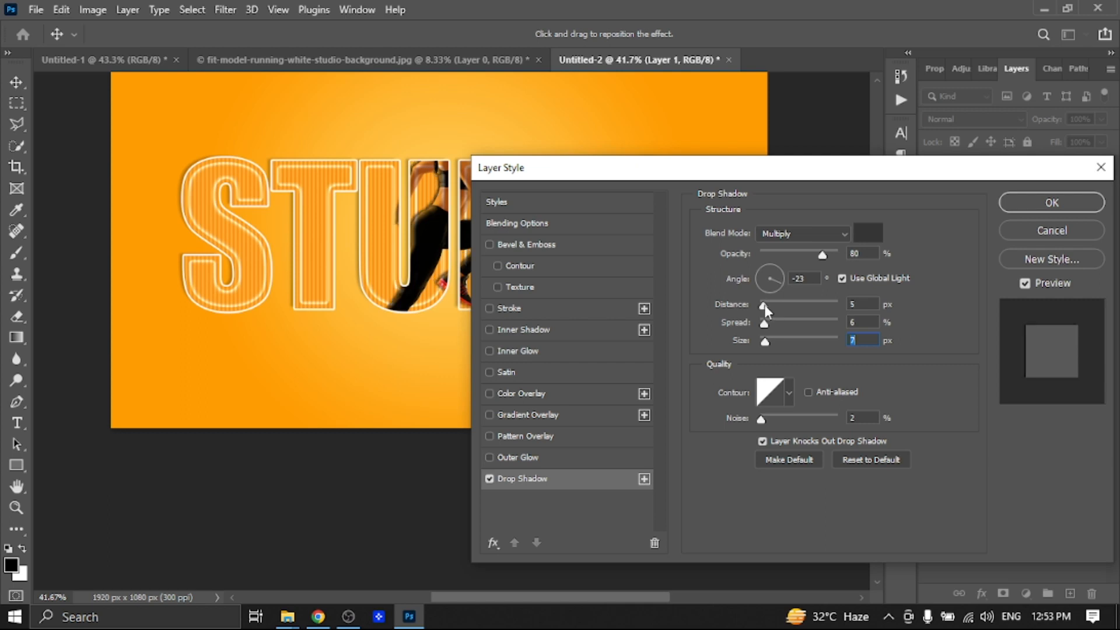
click(1018, 205)
Show the Layer 1 copy model and add a 1 px white outside stroke to the clipped Layer 1
click(931, 222)
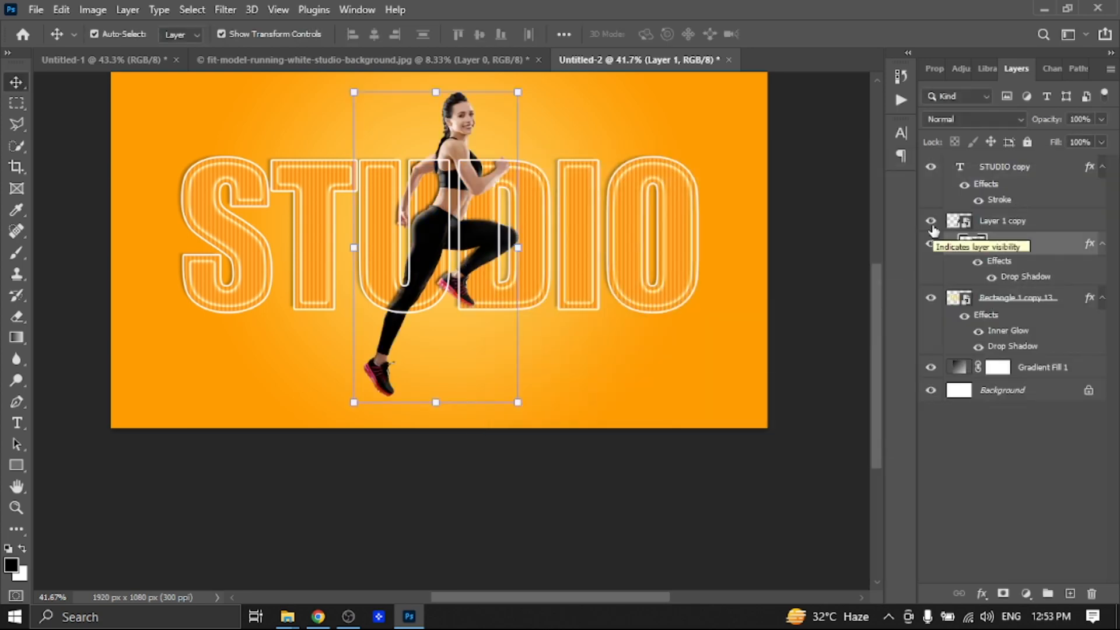
click(983, 597)
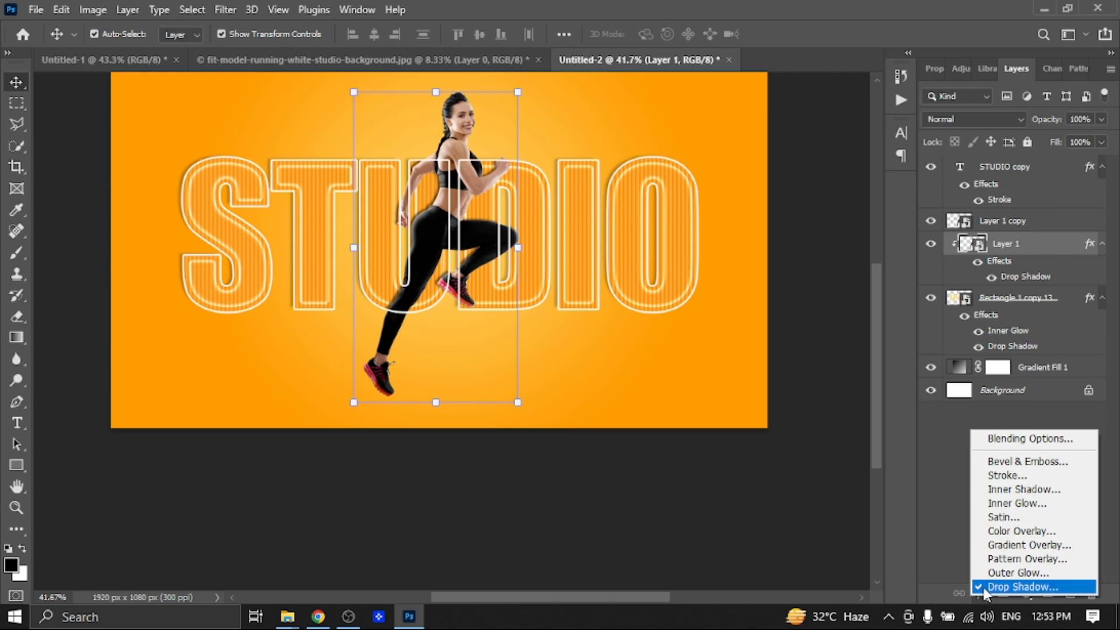
click(989, 471)
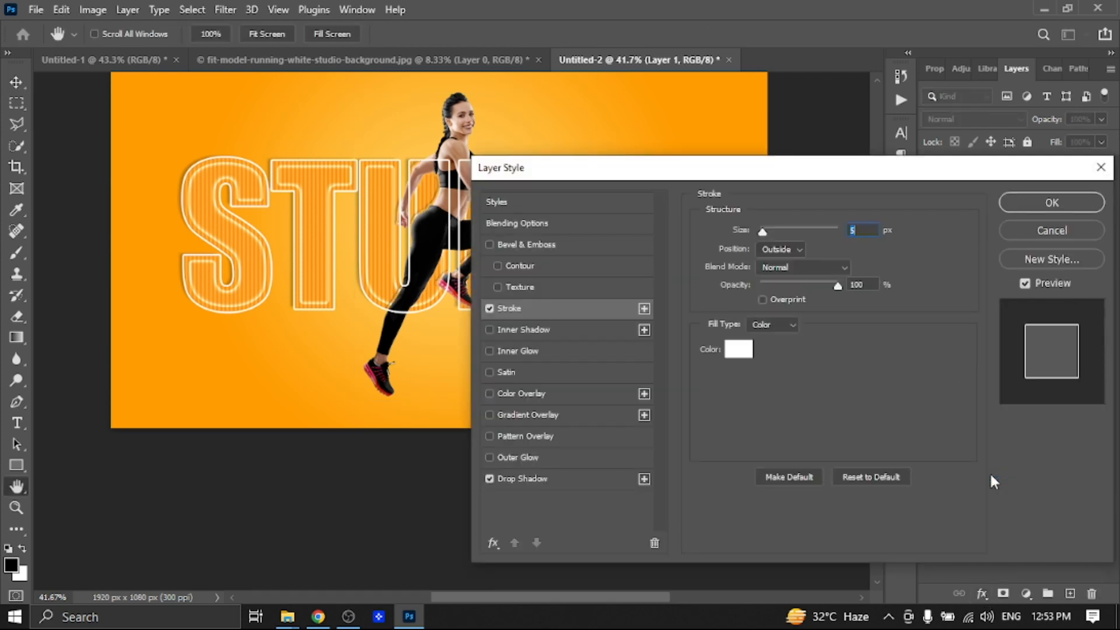
text(1)
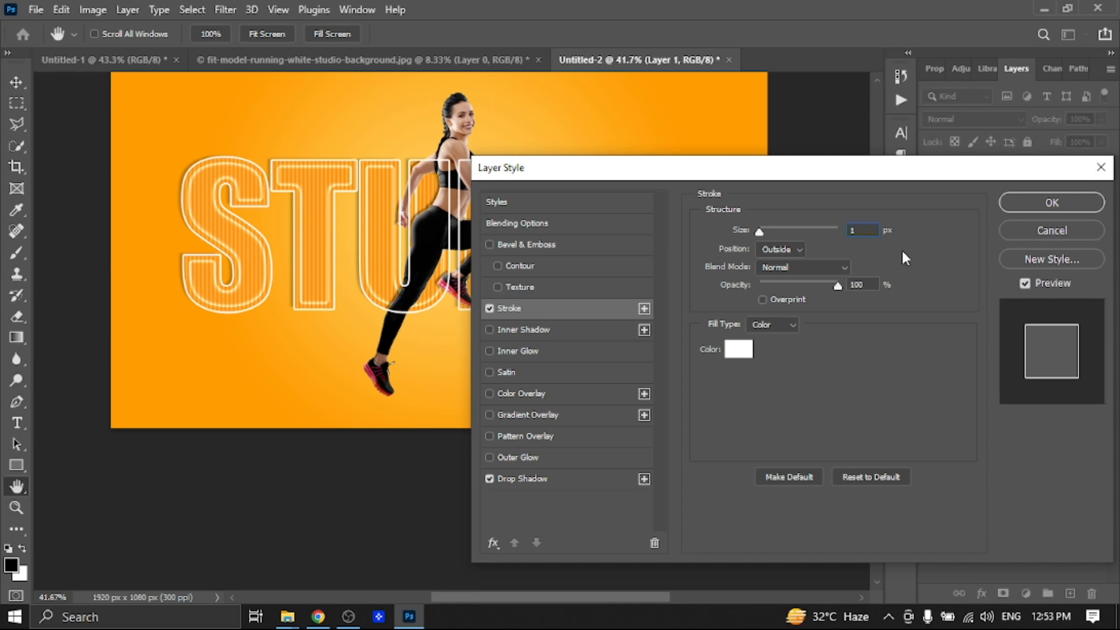
click(1052, 202)
click(816, 418)
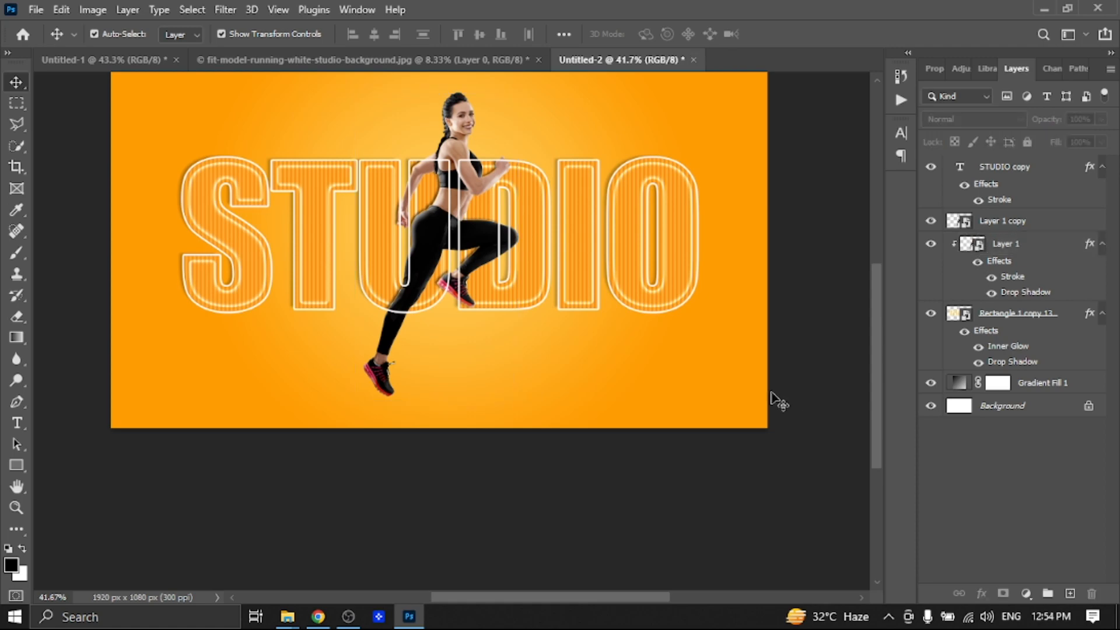
click(930, 222)
click(930, 222)
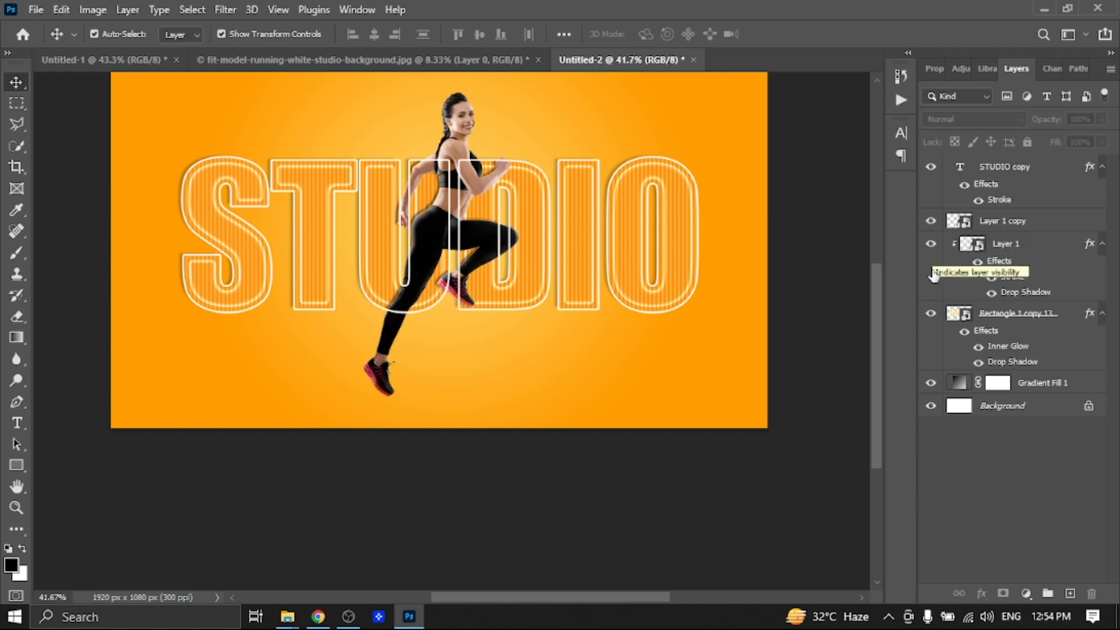
Create a new empty layer and place it between Layer 1 copy and the clipped Layer 1
click(1001, 220)
click(1072, 594)
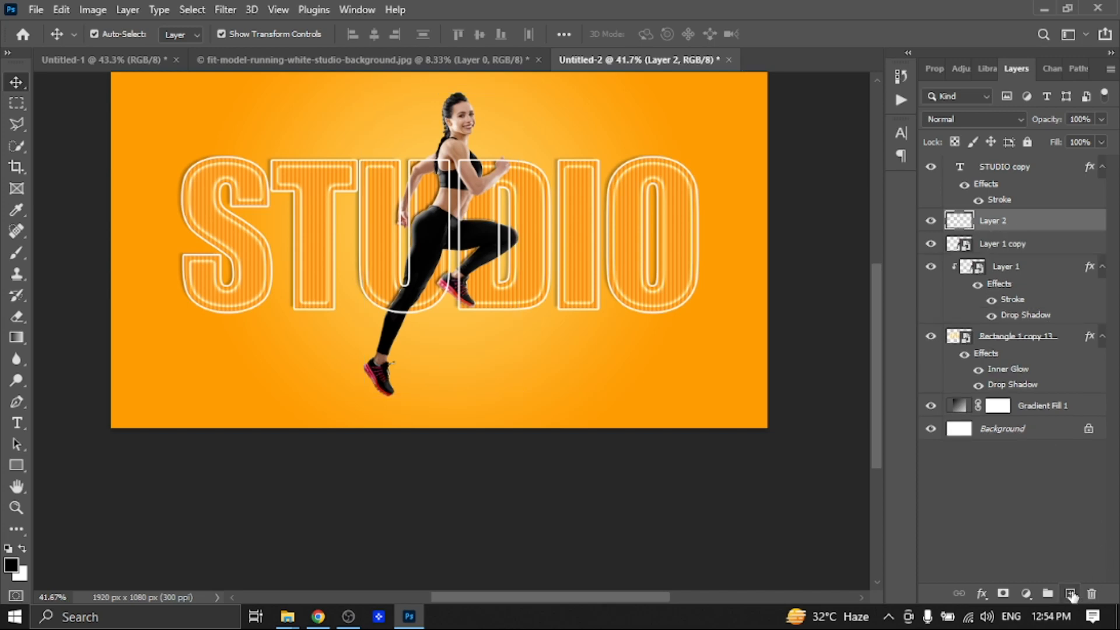
drag(983, 222, 986, 257)
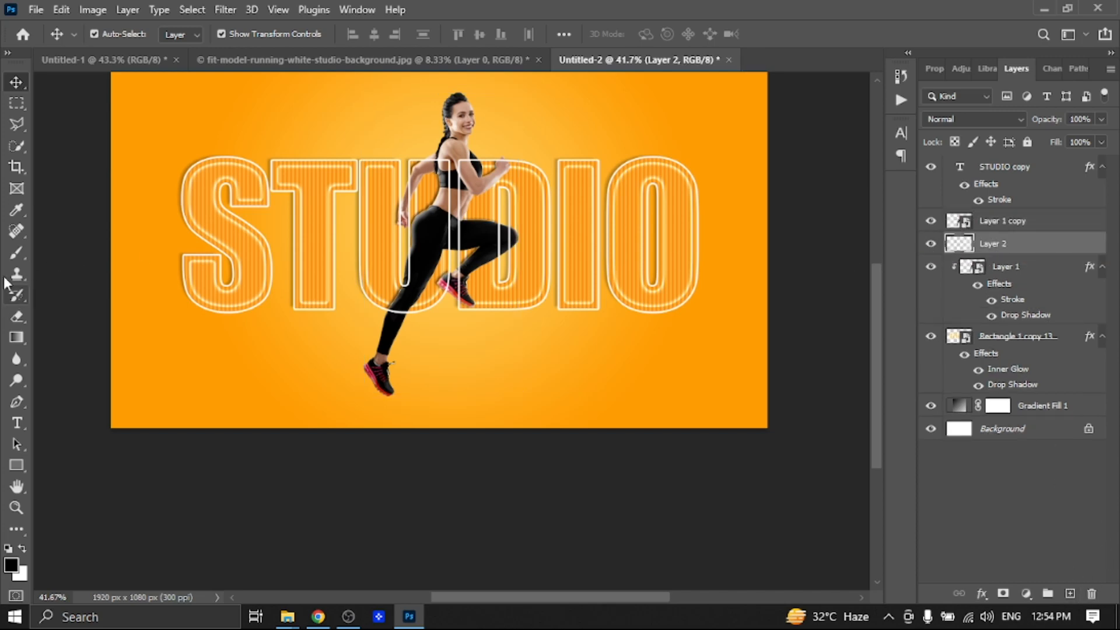
Paint a short, flat black shadow on Layer 2 directly beneath the model's lower shoe
click(14, 252)
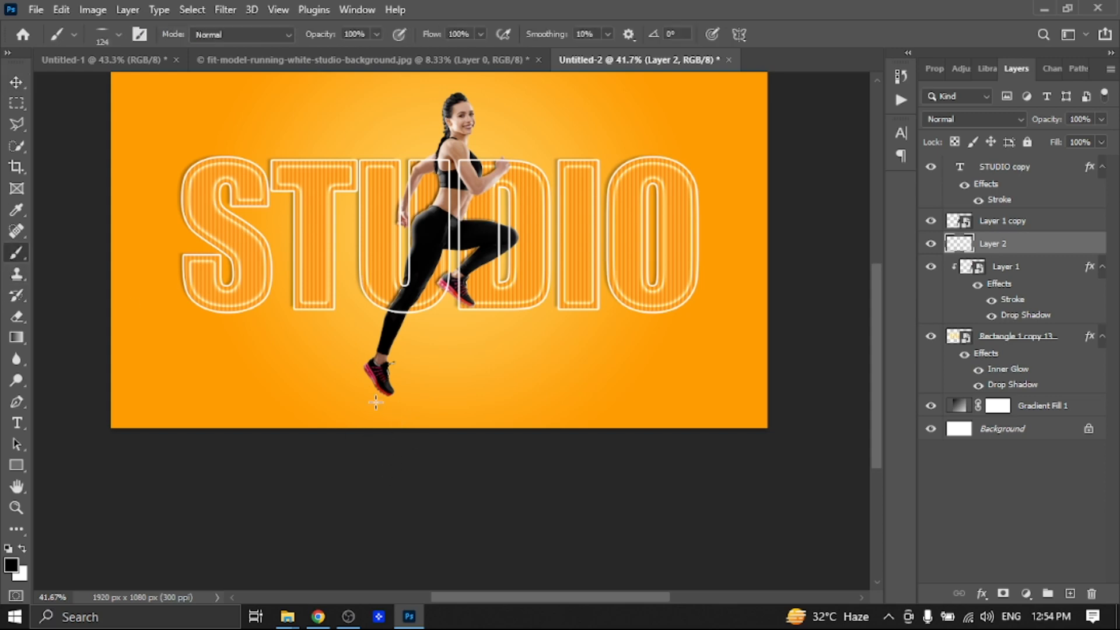
drag(369, 398, 404, 398)
click(16, 82)
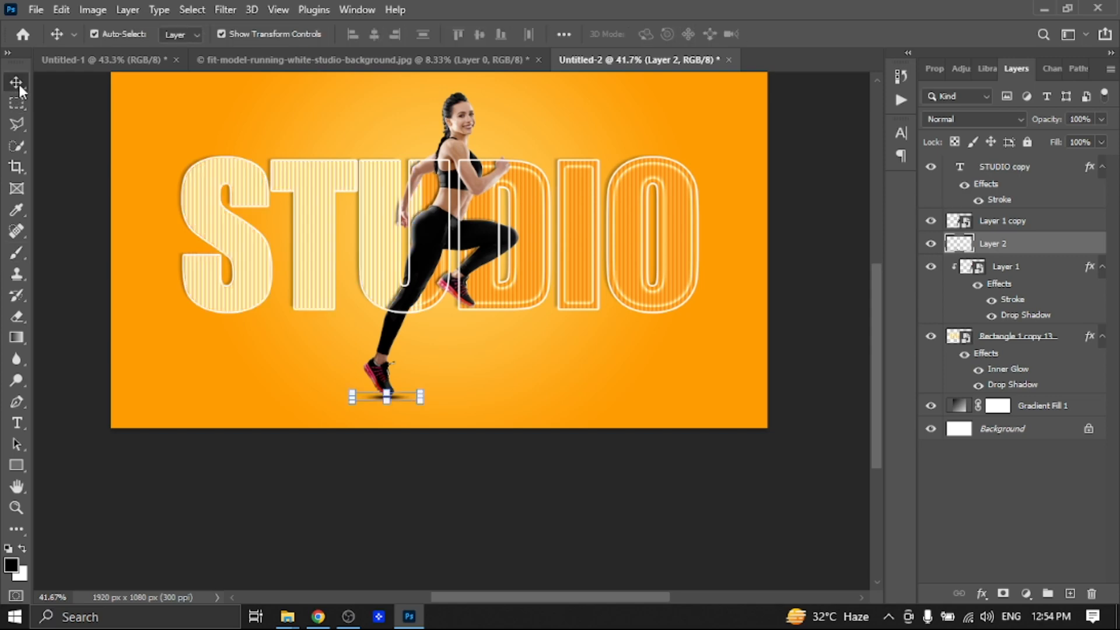
Check what Layer 2, Layer 1 copy and the clipped Layer 1 contribute by toggling their visibility
click(931, 243)
click(931, 244)
click(931, 221)
click(931, 221)
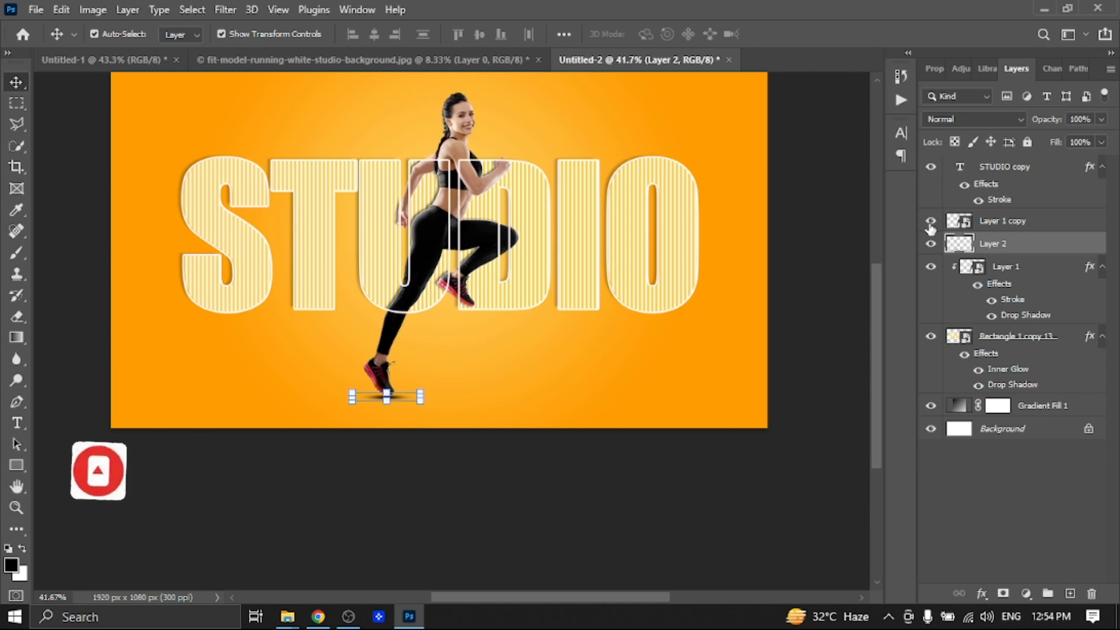
click(932, 268)
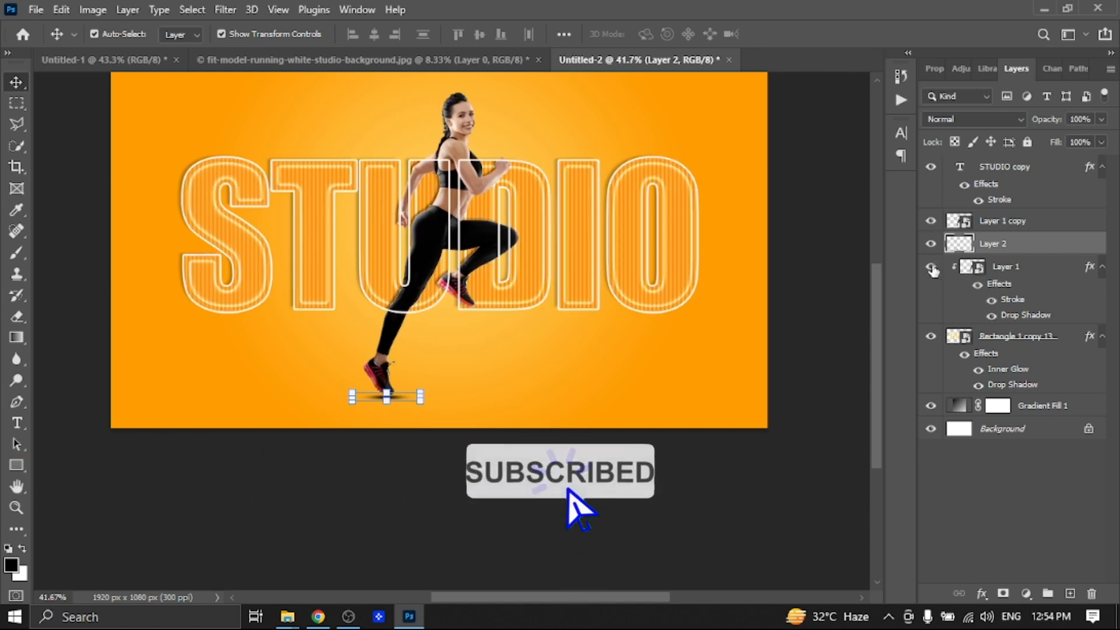
Reduce the shoe shadow's fill to 66% and nudge it slightly down under the lower shoe
scroll(795, 492, up, 1)
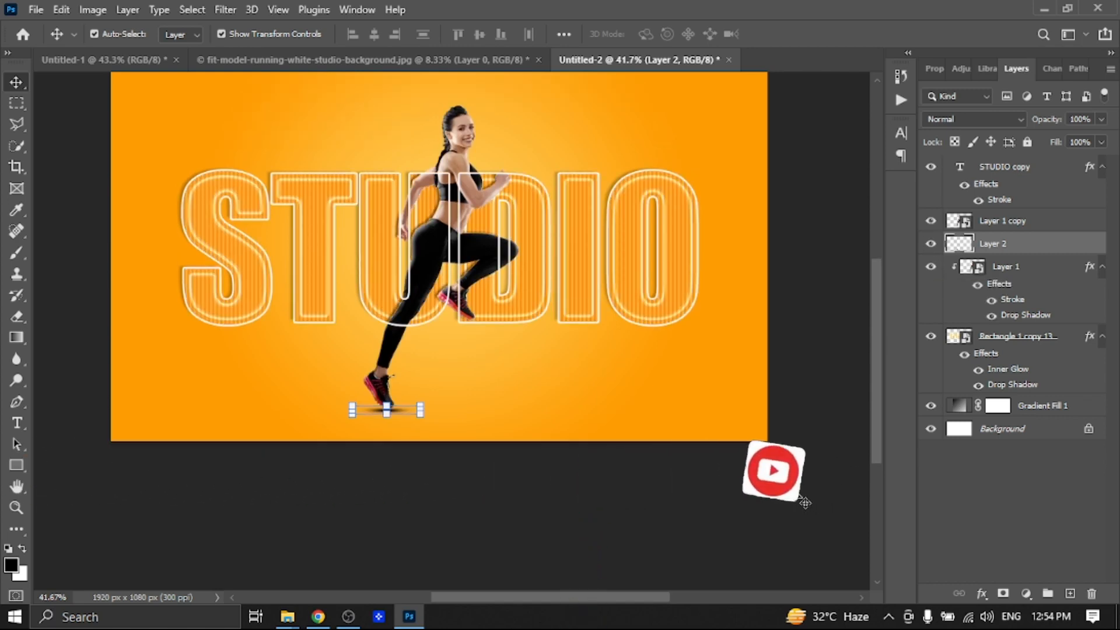
click(1101, 143)
drag(1100, 164, 1096, 165)
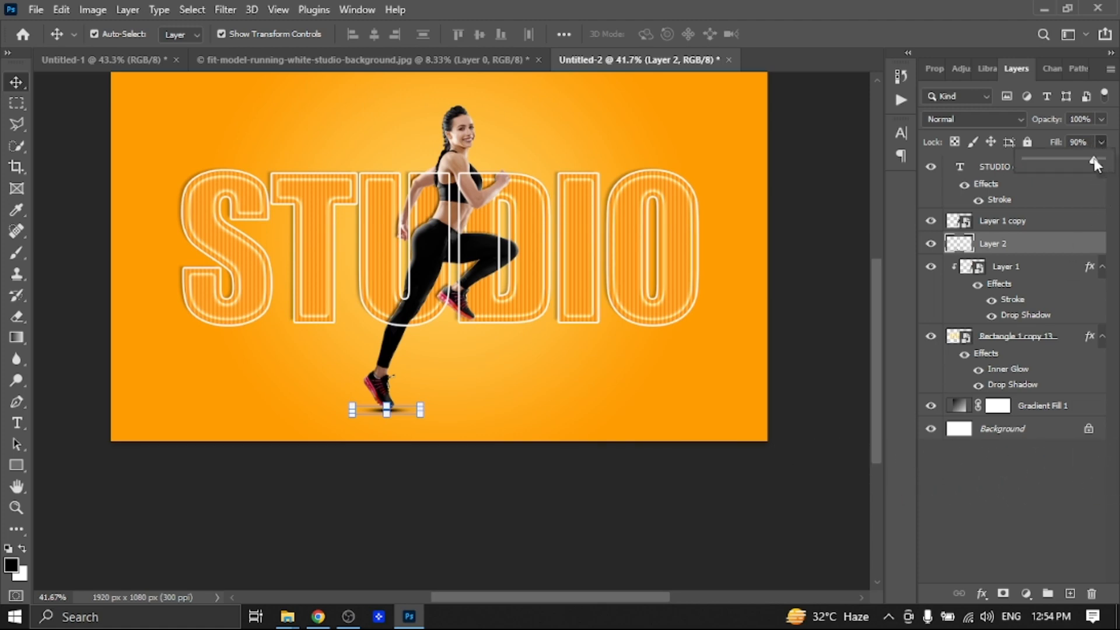
click(808, 317)
click(383, 412)
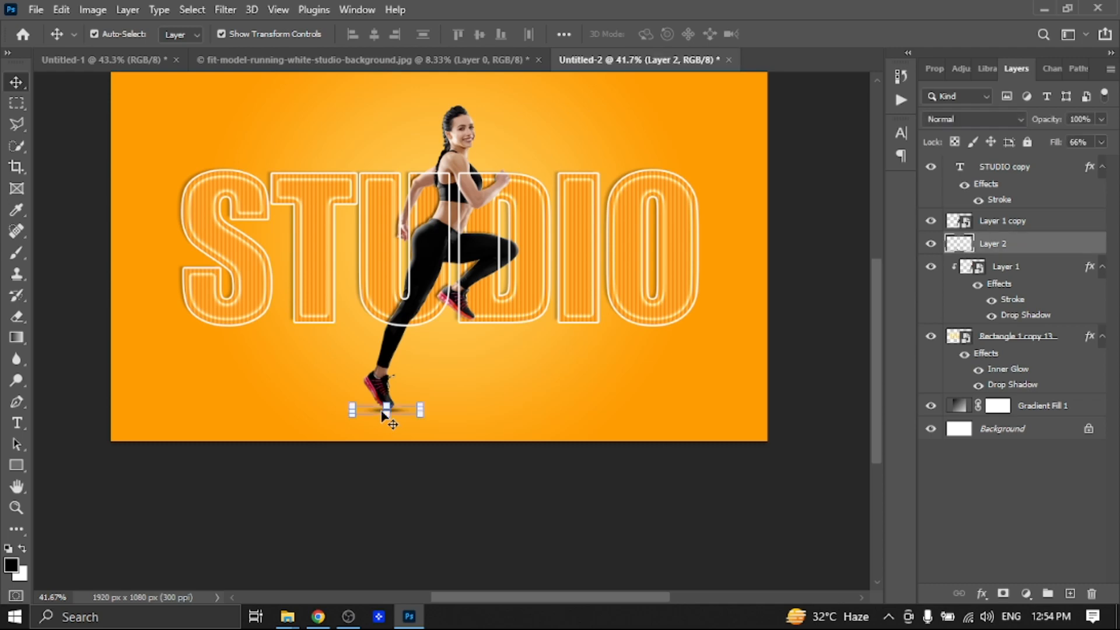
drag(383, 412, 382, 414)
click(460, 507)
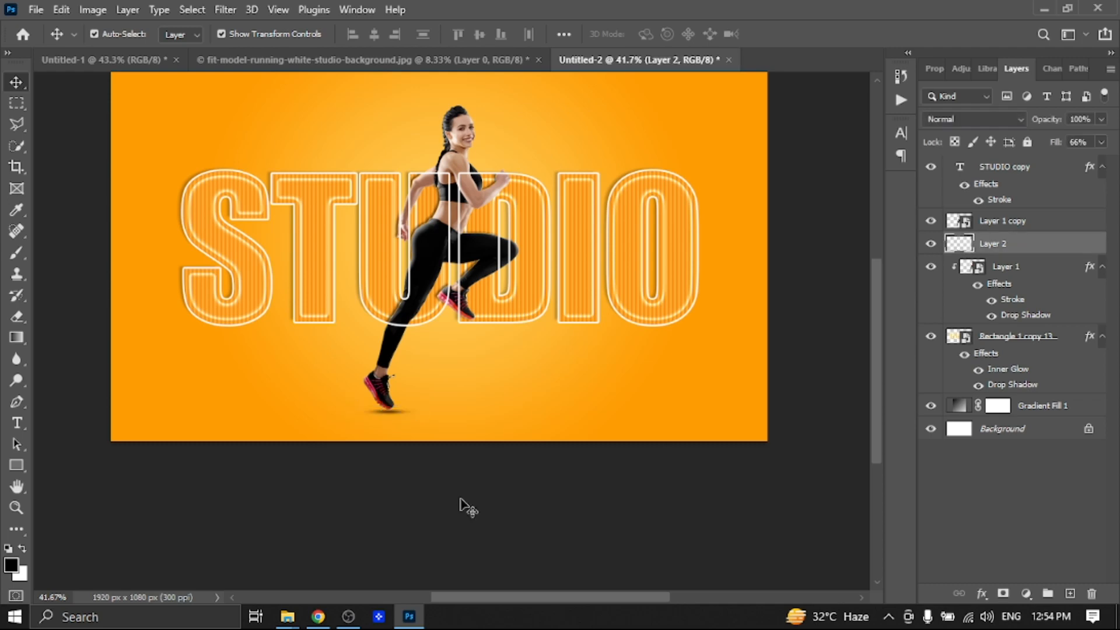
Set the font for new text to Agency FB
scroll(461, 508, up, 1)
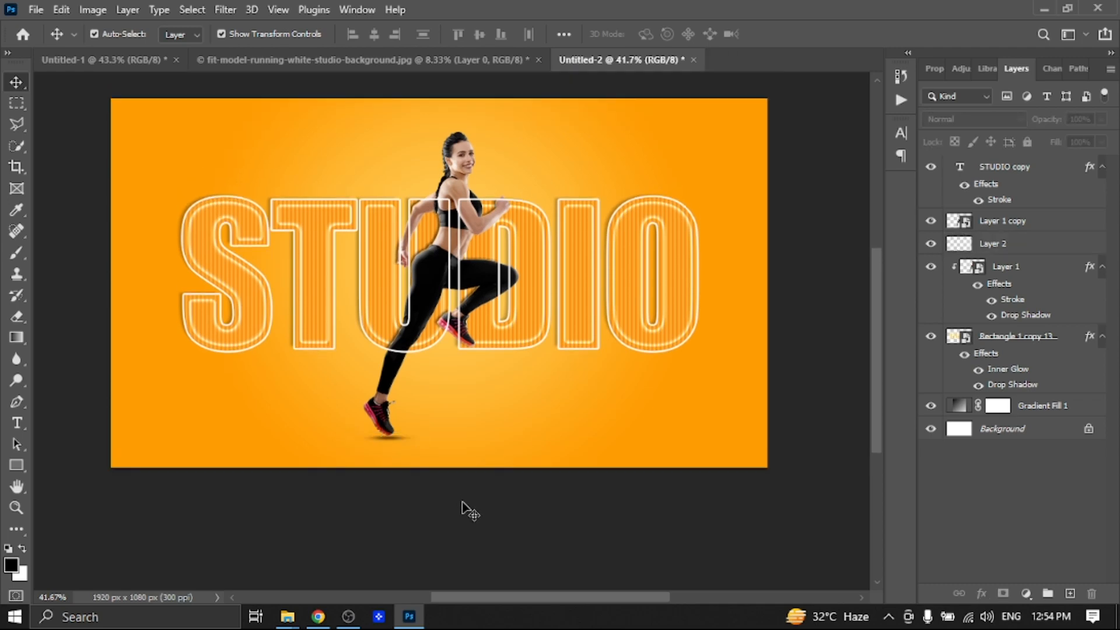
scroll(461, 508, up, 1)
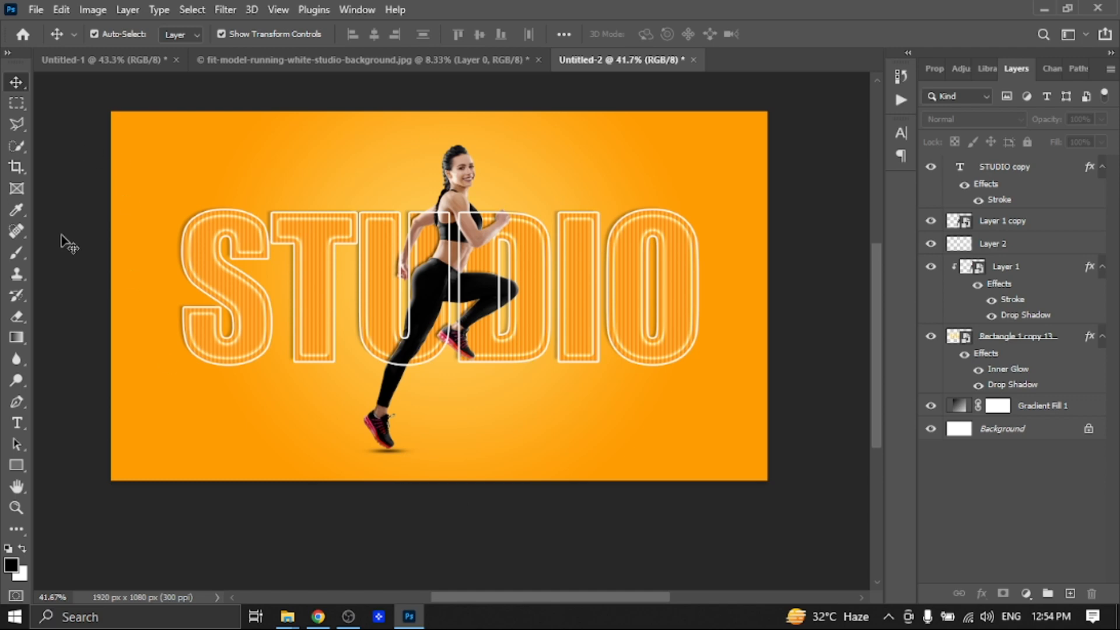
drag(16, 422, 163, 420)
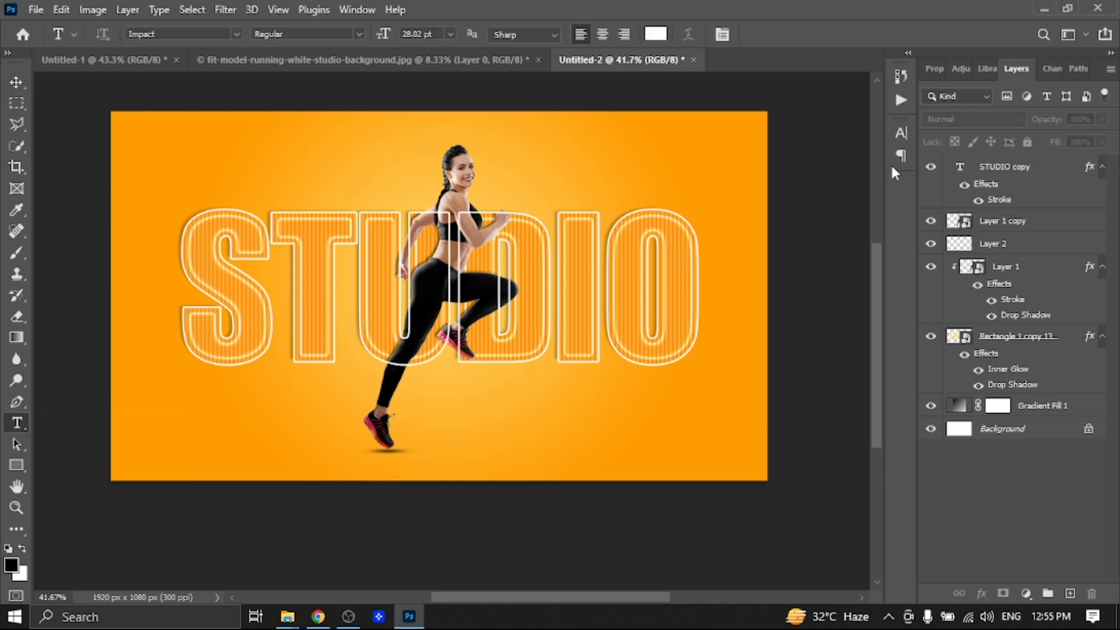
click(902, 134)
click(800, 159)
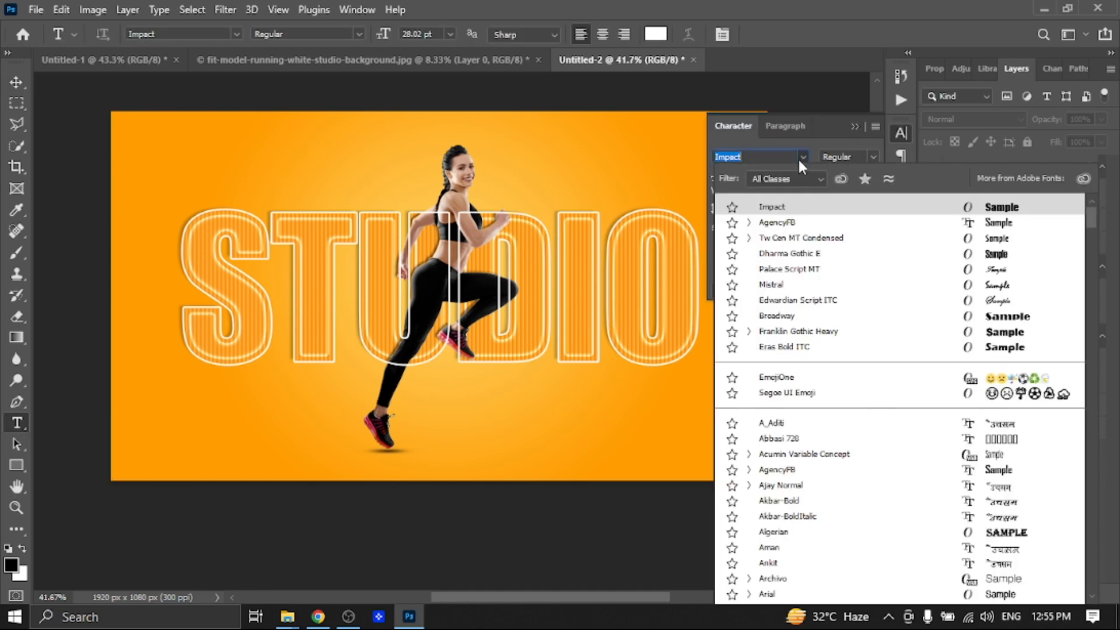
click(767, 223)
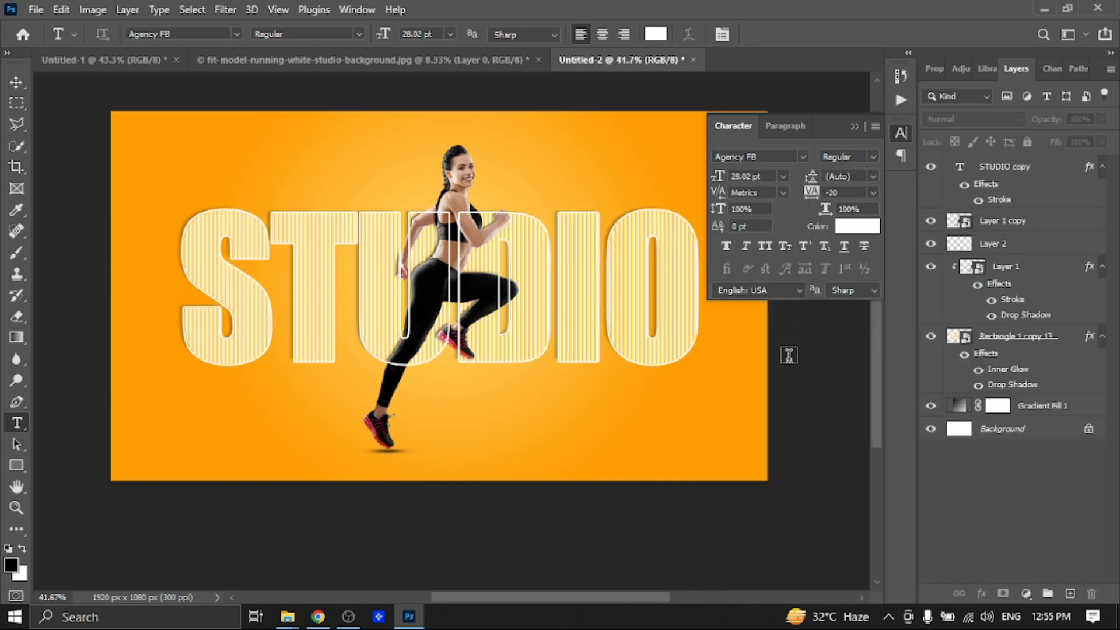
Compare the STUDIO lettering with the clipped Layer 1 hidden and shown
click(17, 83)
click(932, 267)
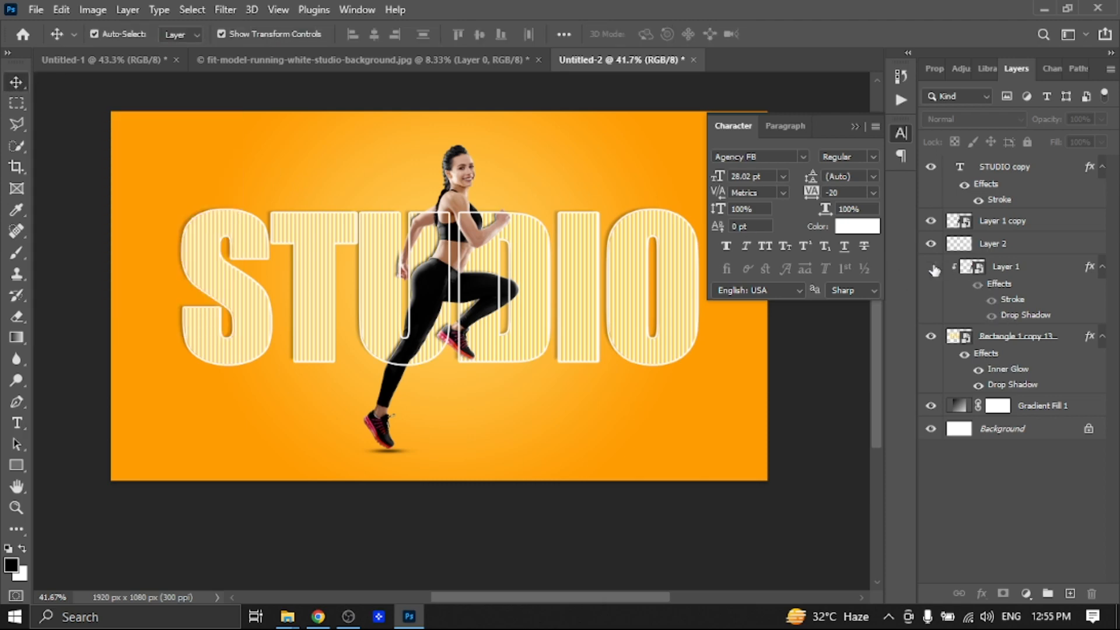
click(932, 267)
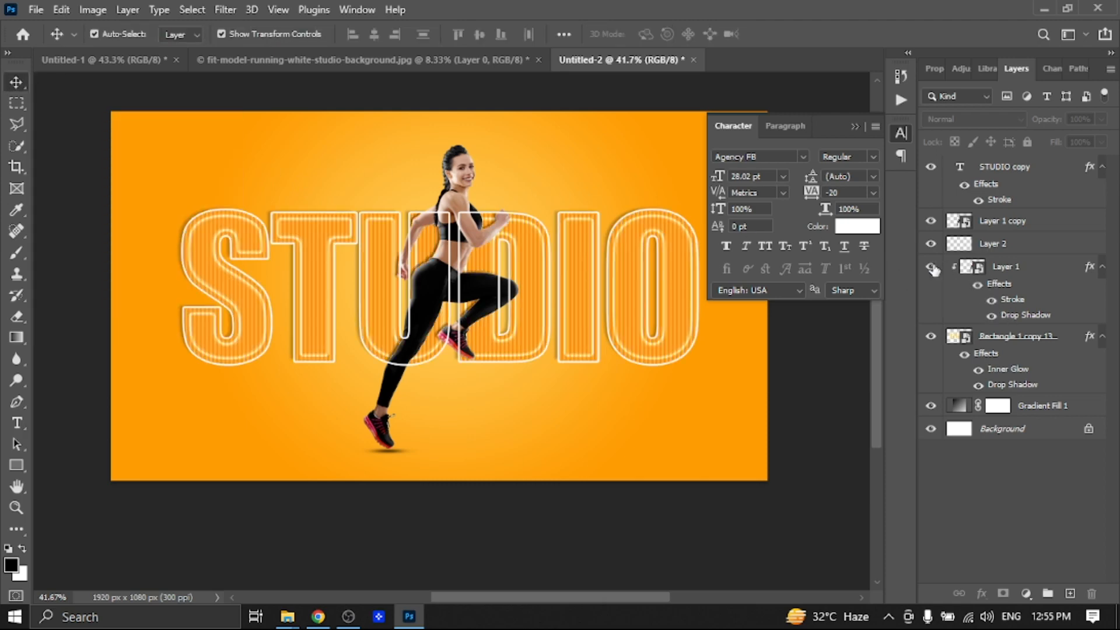
Add a white Agency FB text line reading TYPOGRAPHY above the STUDIO lettering
click(194, 158)
click(16, 423)
click(204, 170)
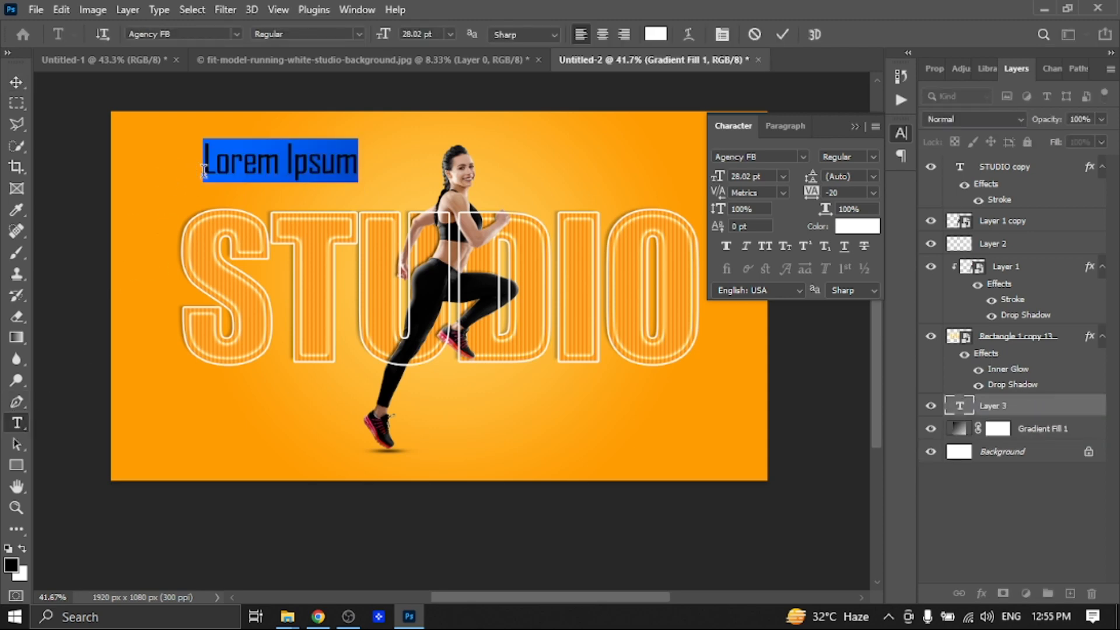
text(TYPO)
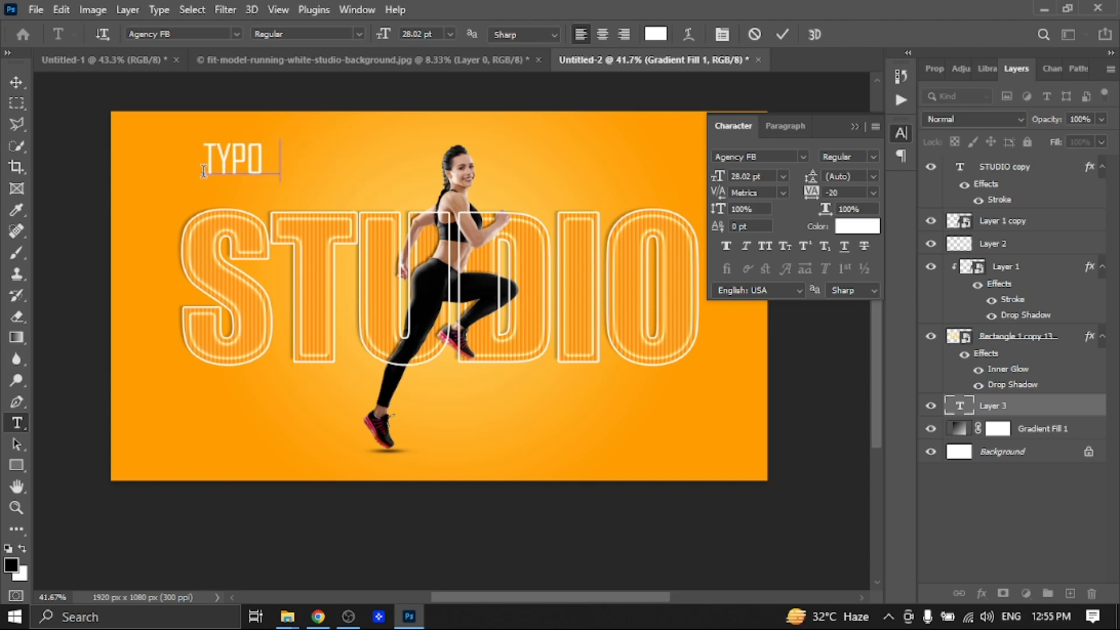
key(BackSpace)
text(GRAPHY)
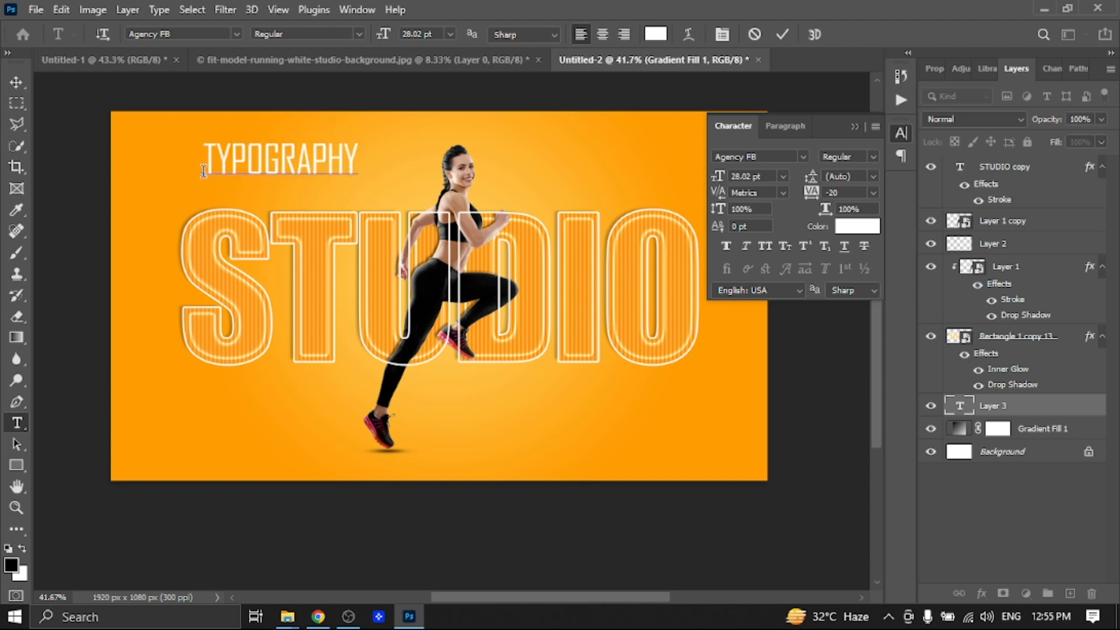
click(16, 82)
Set the TYPOGRAPHY text to 13 pt Regular, widen its tracking and place it just above the letters ST of STUDIO
drag(280, 159, 272, 180)
drag(719, 176, 704, 179)
click(870, 158)
click(855, 197)
click(873, 157)
click(851, 185)
click(873, 193)
click(855, 388)
drag(718, 177, 713, 176)
drag(282, 199, 812, 43)
double_click(540, 266)
click(780, 41)
key(ctrl+t)
key(ctrl+z)
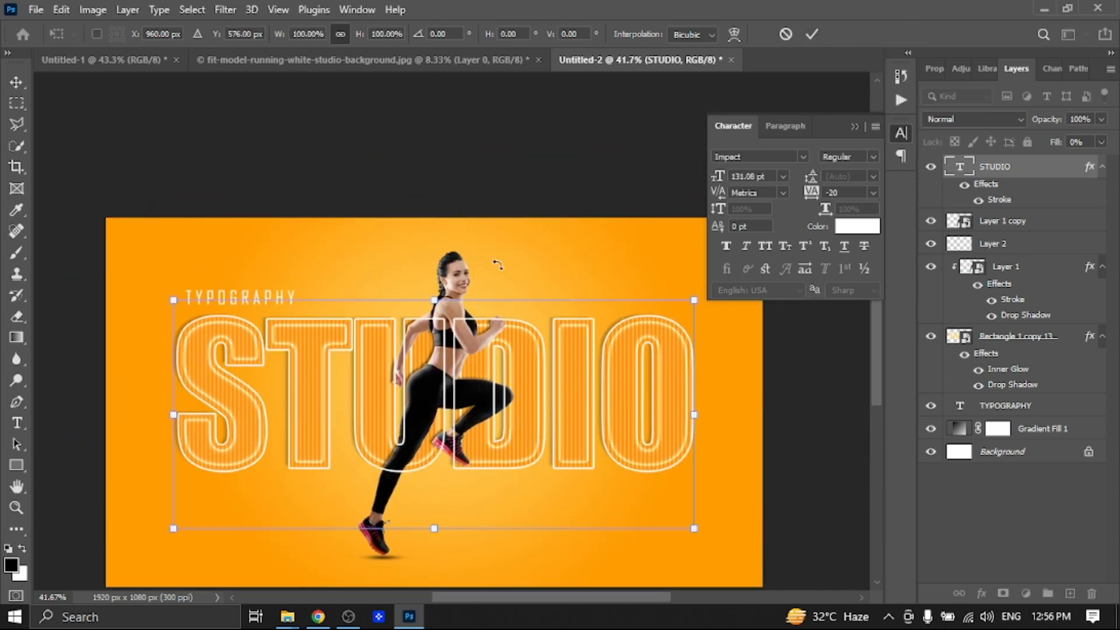
key(Escape)
Set the TYPOGRAPHY text's tracking to 680 and its color to near-black
click(248, 298)
drag(810, 193, 833, 192)
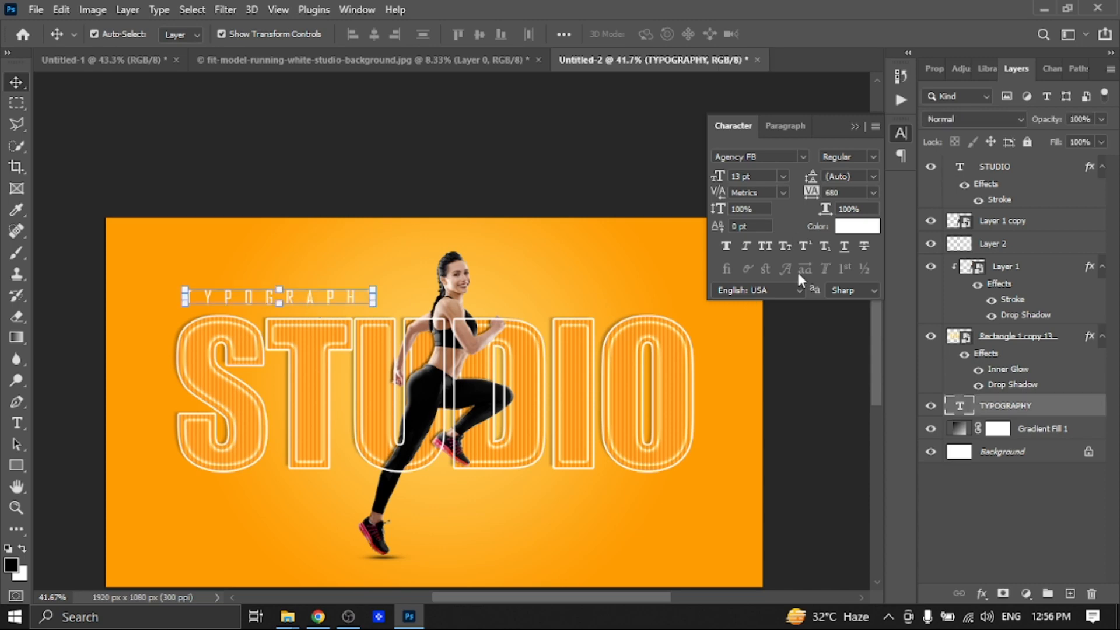
click(853, 228)
drag(713, 284, 685, 303)
Duplicate the TYPOGRAPHY text to just below the letters DIO of STUDIO and change the copy to TEXT EFFECT
scroll(452, 216, down, 1)
drag(325, 275, 620, 265)
key(Escape)
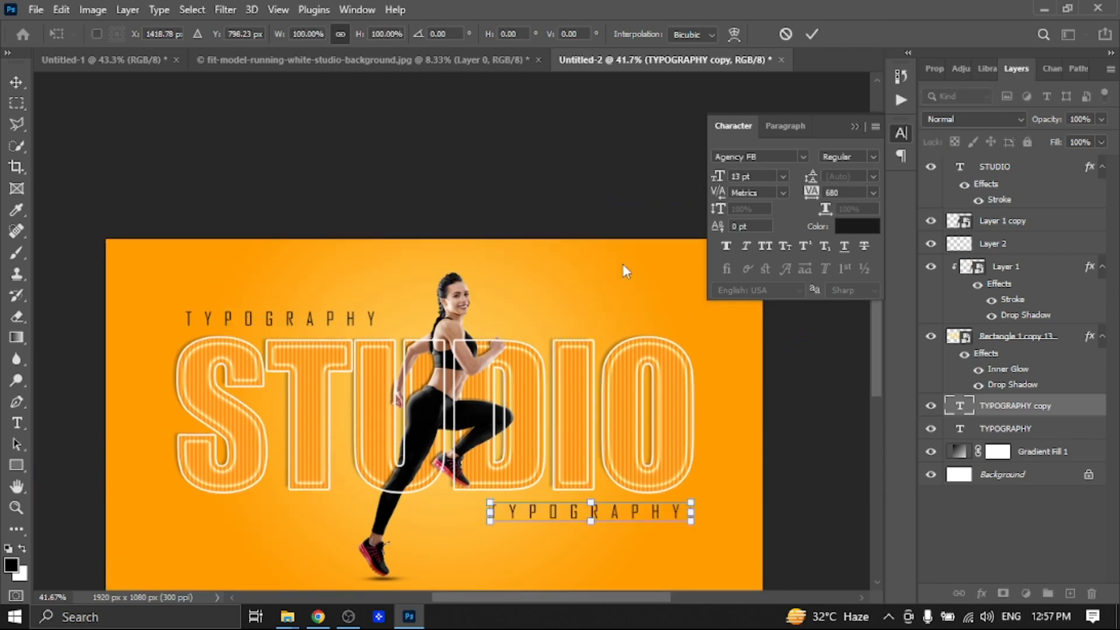
double_click(636, 510)
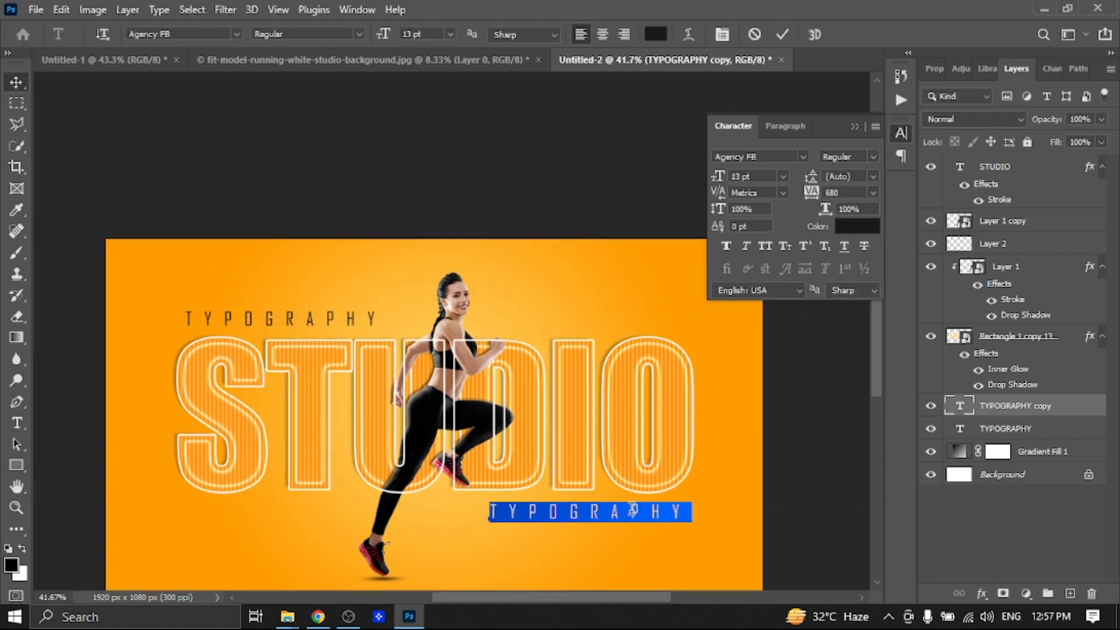
key(ctrl+a)
text(TEXT EFFECT)
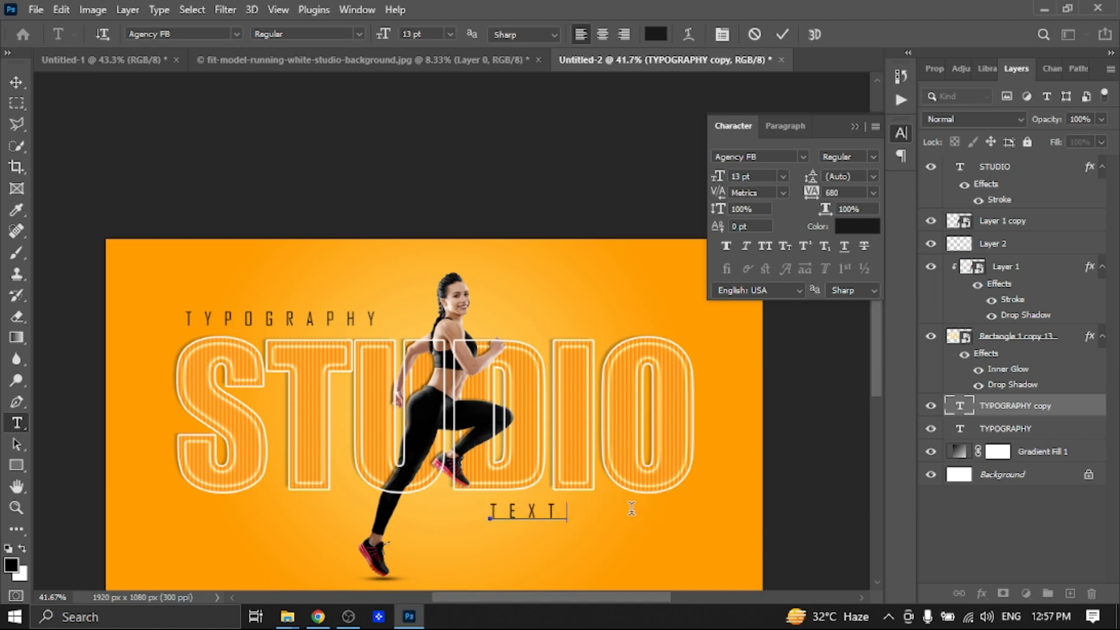
scroll(488, 322, up, 2)
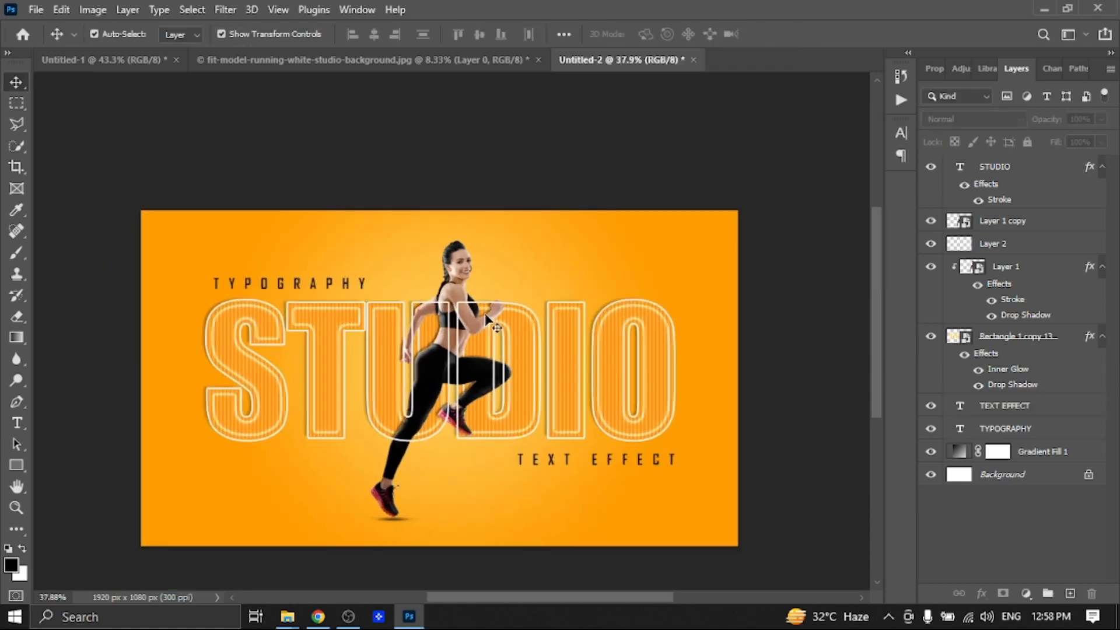
scroll(488, 321, down, 2)
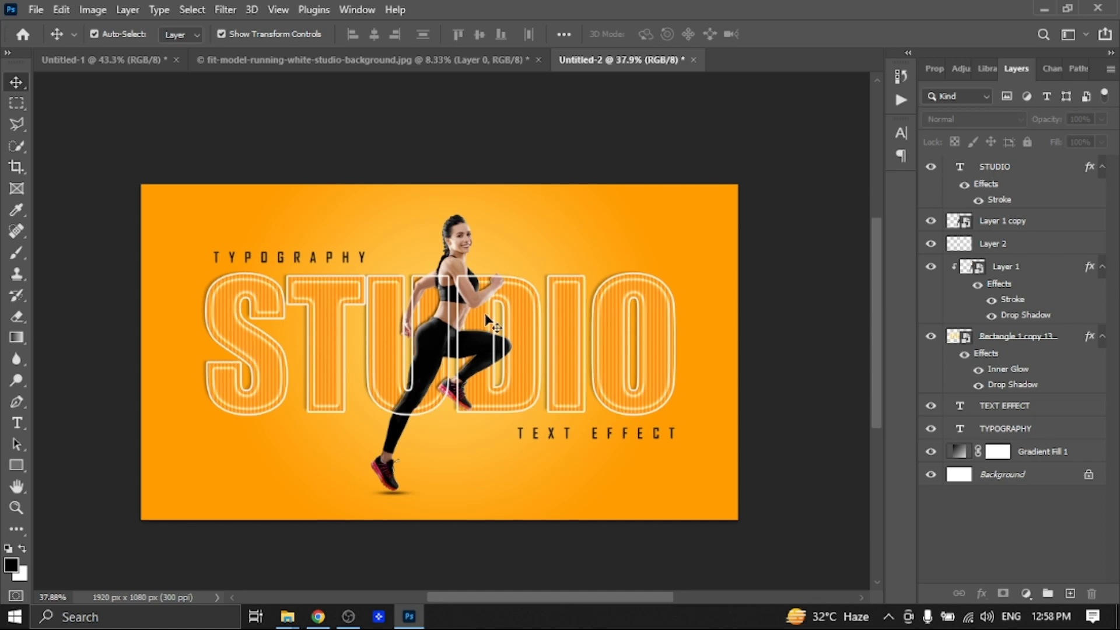